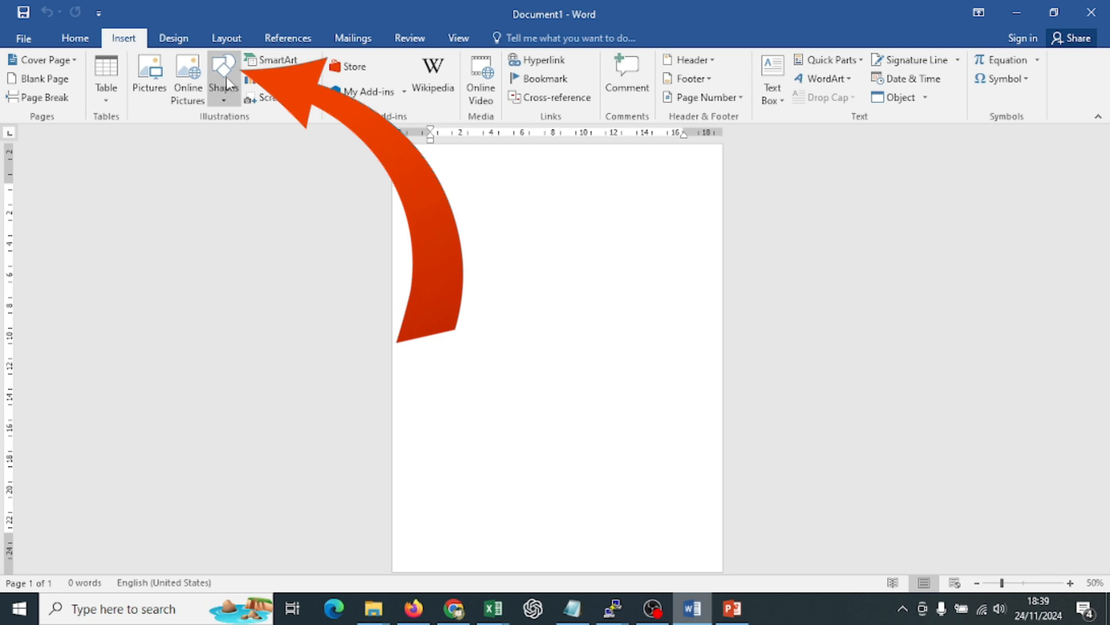
# - Insert a drawing canvas and enlarge it to fill most of the page, about 23.55 cm high and 17.04 cm wide
pyautogui.click(223, 95)
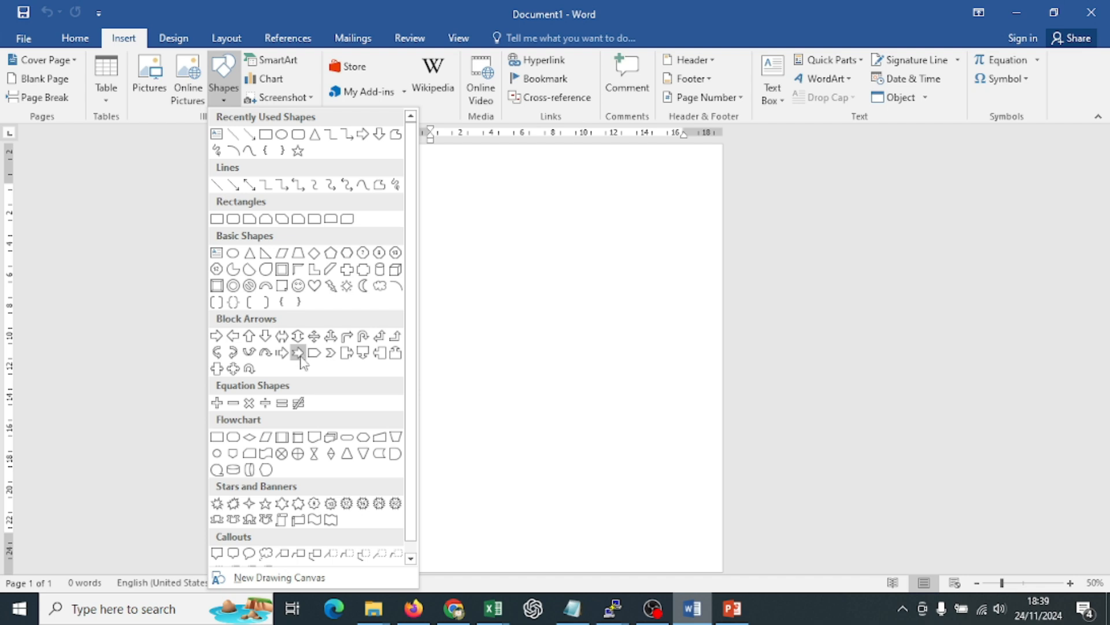
pyautogui.click(269, 577)
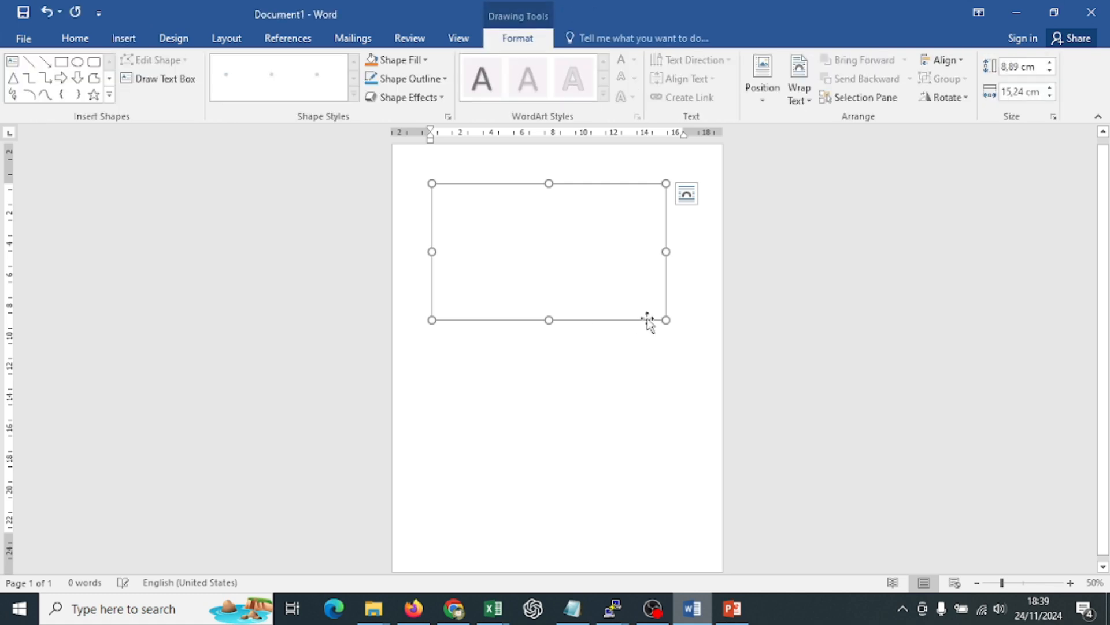
pyautogui.moveTo(666, 320); pyautogui.dragTo(680, 336)
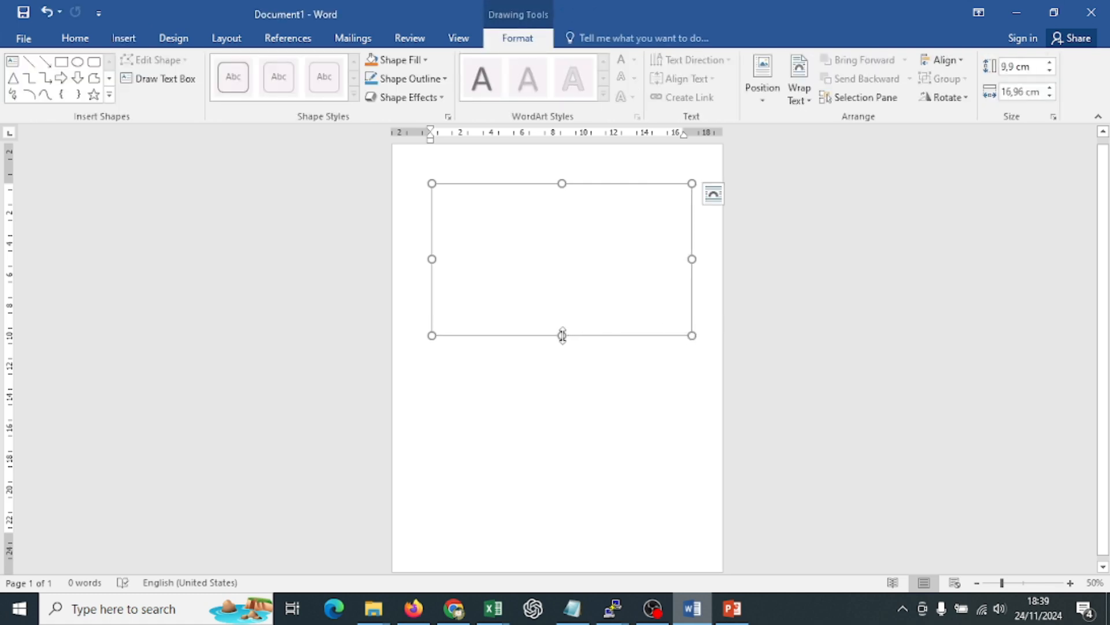
pyautogui.moveTo(562, 335); pyautogui.dragTo(542, 545)
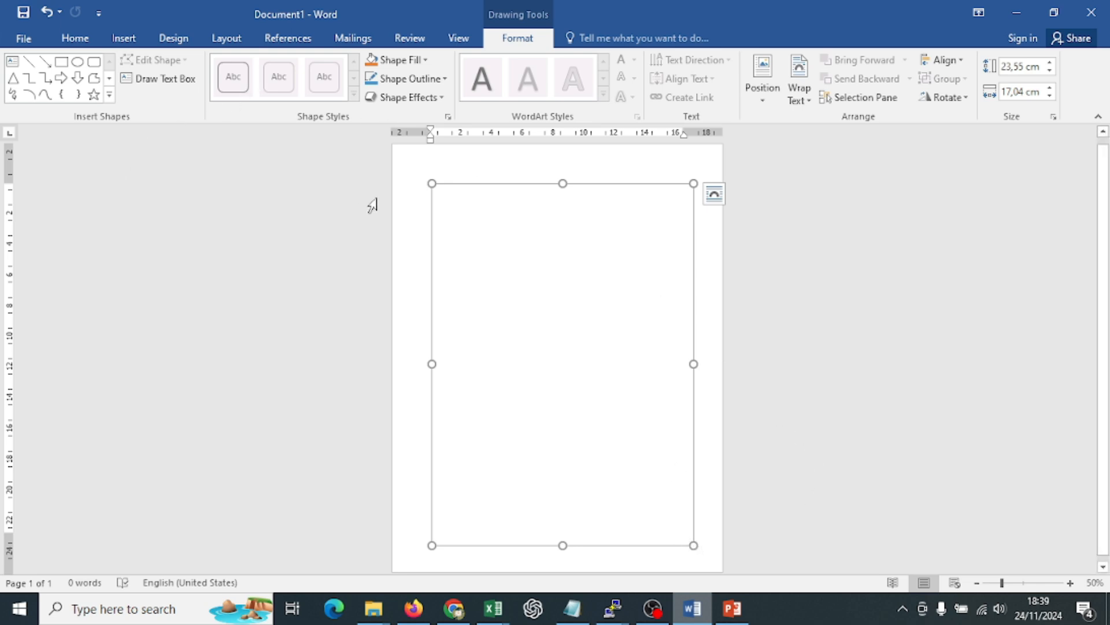
pyautogui.click(211, 206)
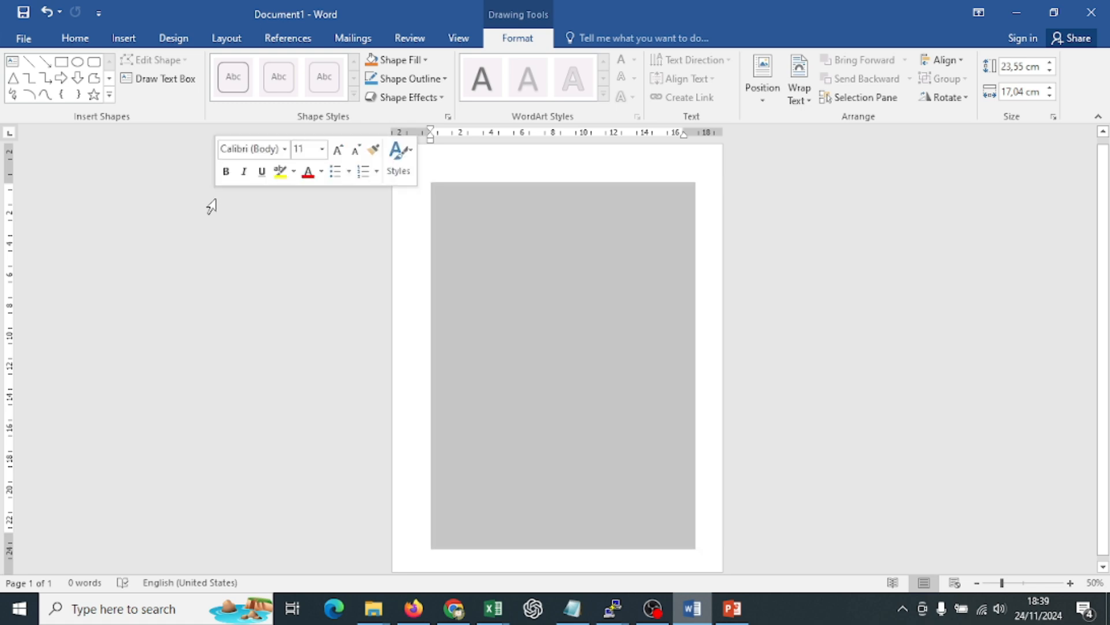
pyautogui.click(528, 325)
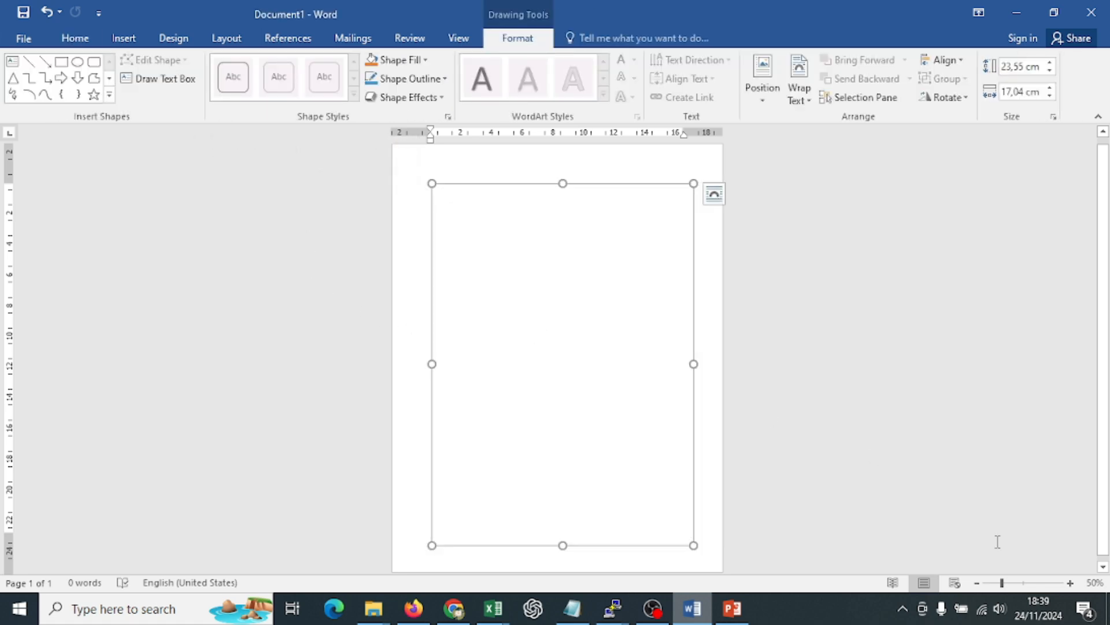
# - Draw an oval about 2.28 cm high and 4.48 cm wide near the canvas's upper-left corner
pyautogui.click(1071, 583)
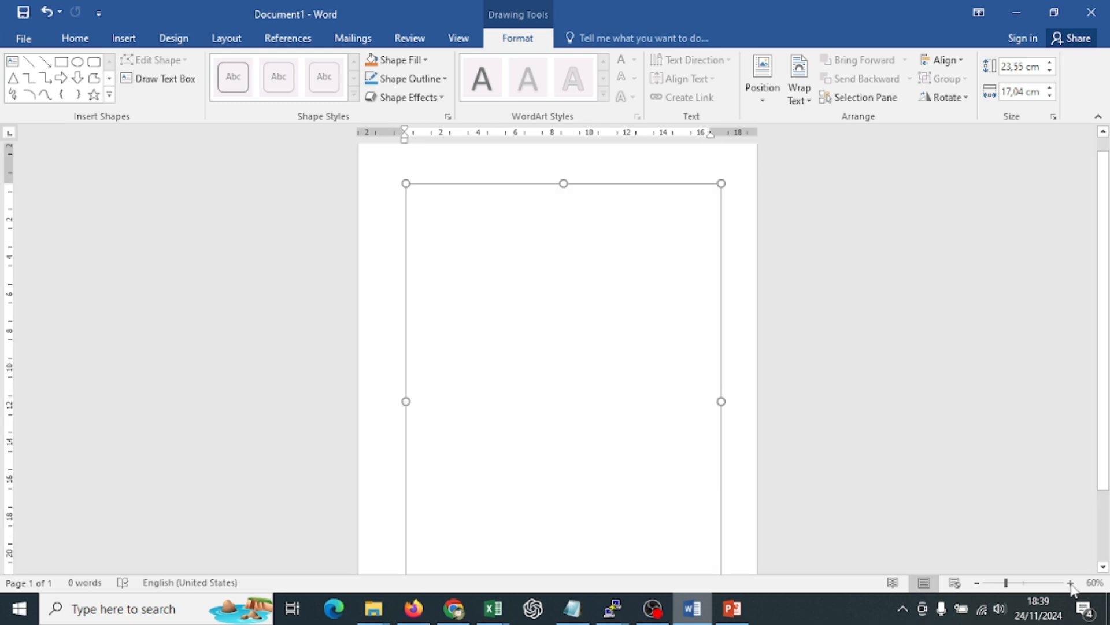
pyautogui.click(1071, 583)
pyautogui.click(1071, 583)
pyautogui.click(1071, 583)
pyautogui.click(1071, 583)
pyautogui.click(1071, 584)
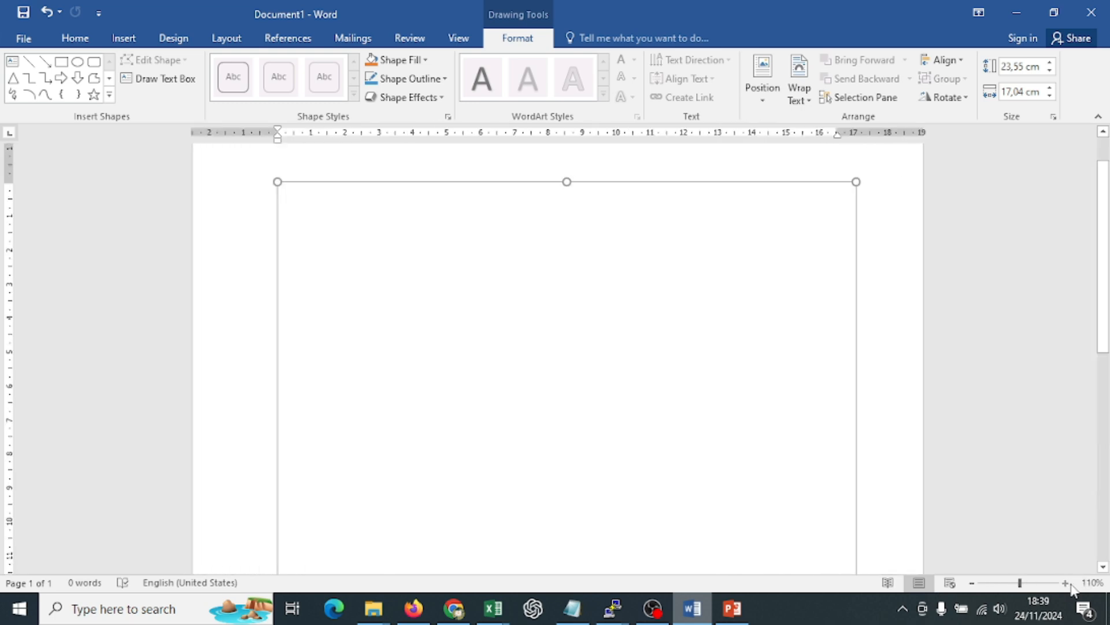
pyautogui.click(1071, 584)
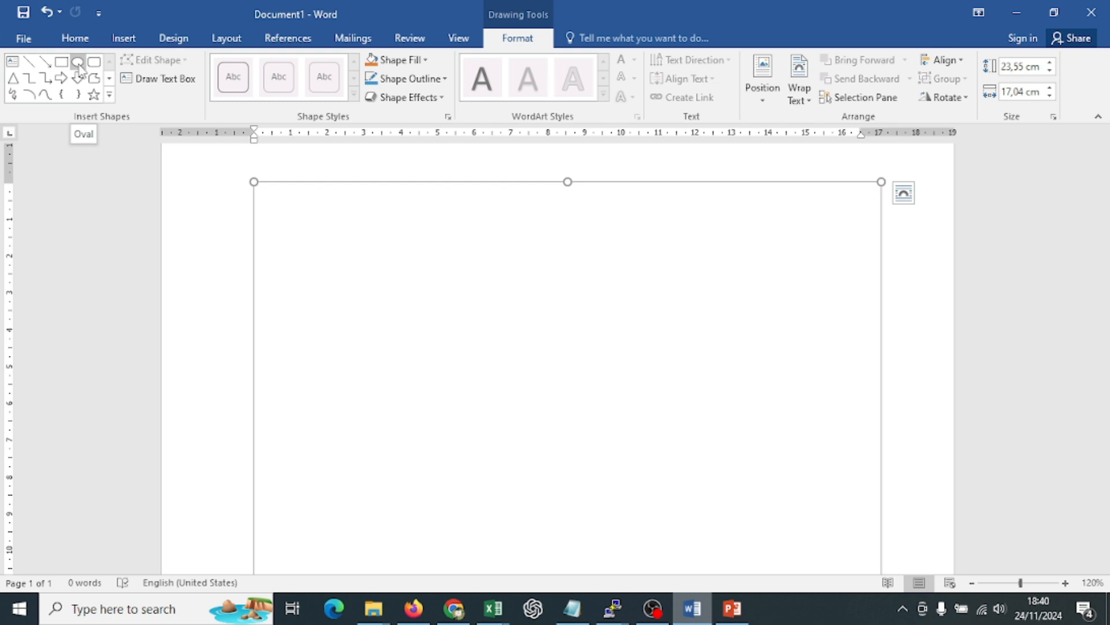
pyautogui.click(79, 63)
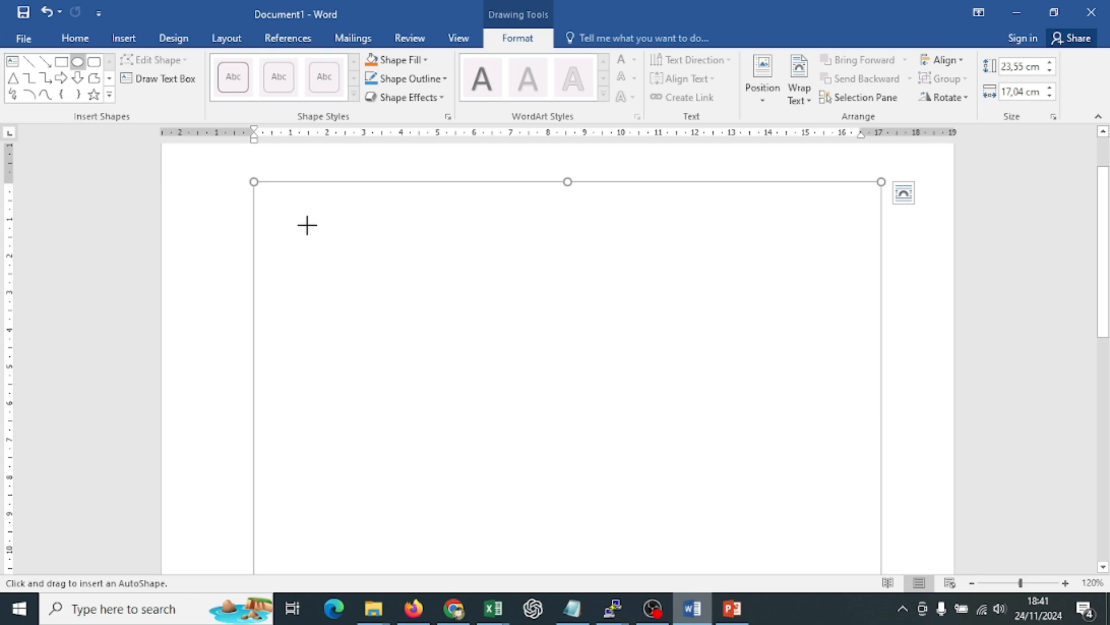
pyautogui.moveTo(289, 218); pyautogui.dragTo(454, 302)
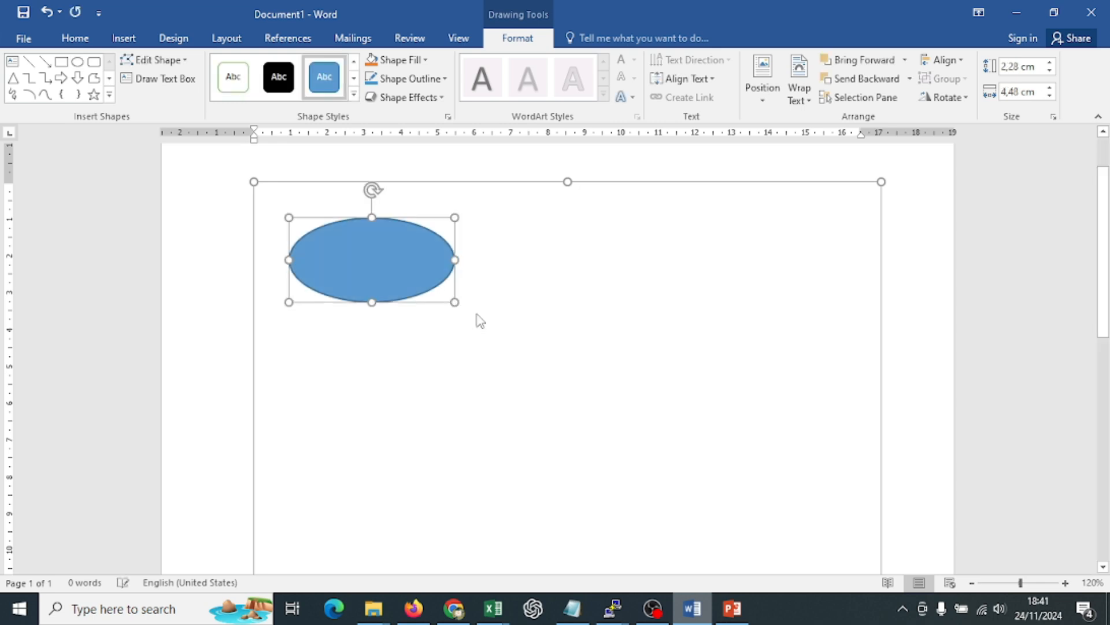
pyautogui.click(515, 342)
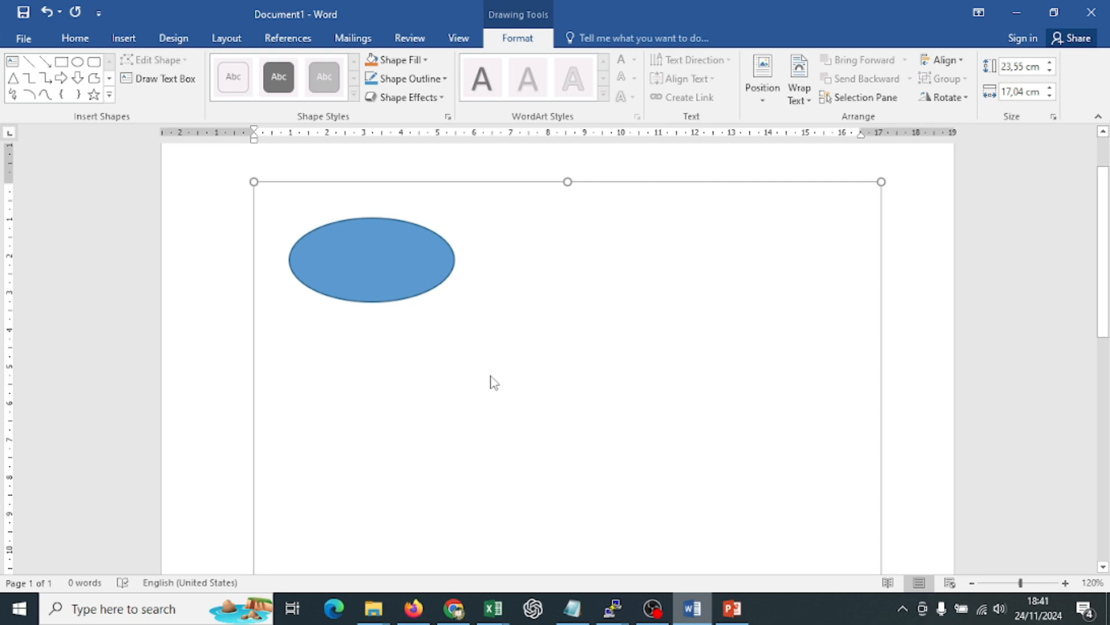
# - Check the flowchart symbols slide in PowerPoint and draw a flowchart parallelogram about 2.54 cm high and 7.4 cm wide right of the oval in Word
pyautogui.hotkey('alt', 'Tab')
pyautogui.click(404, 611)
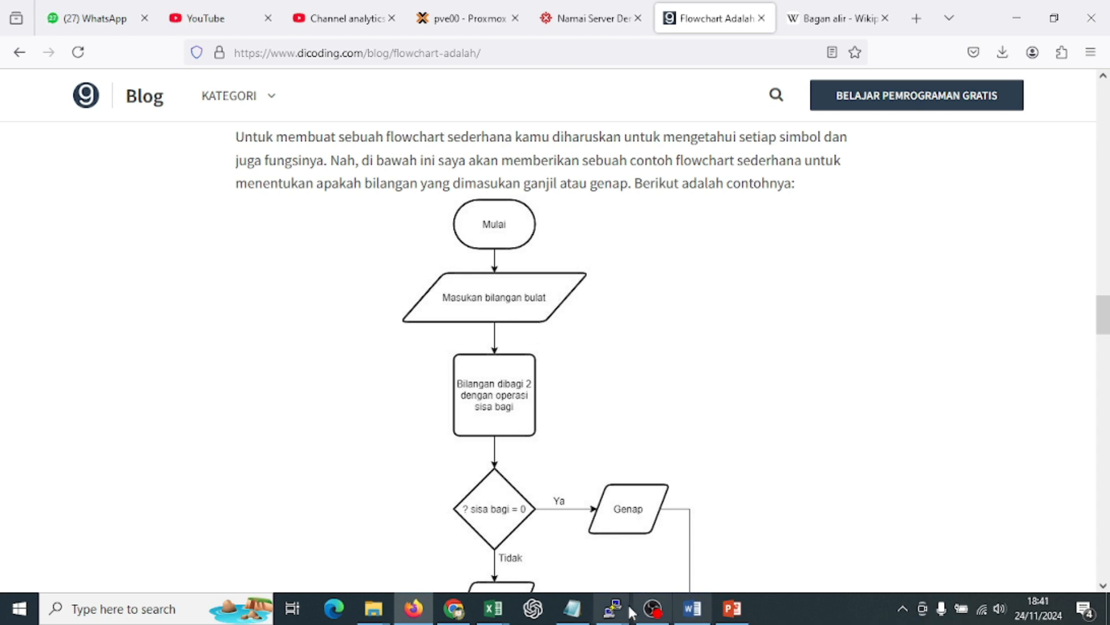
pyautogui.click(732, 608)
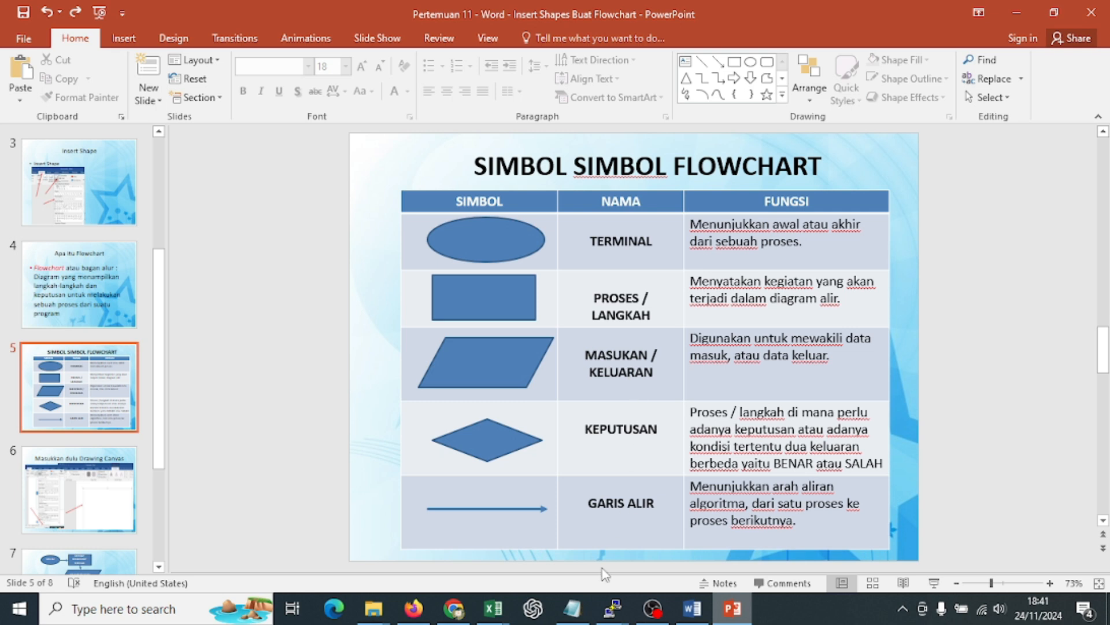
pyautogui.click(690, 608)
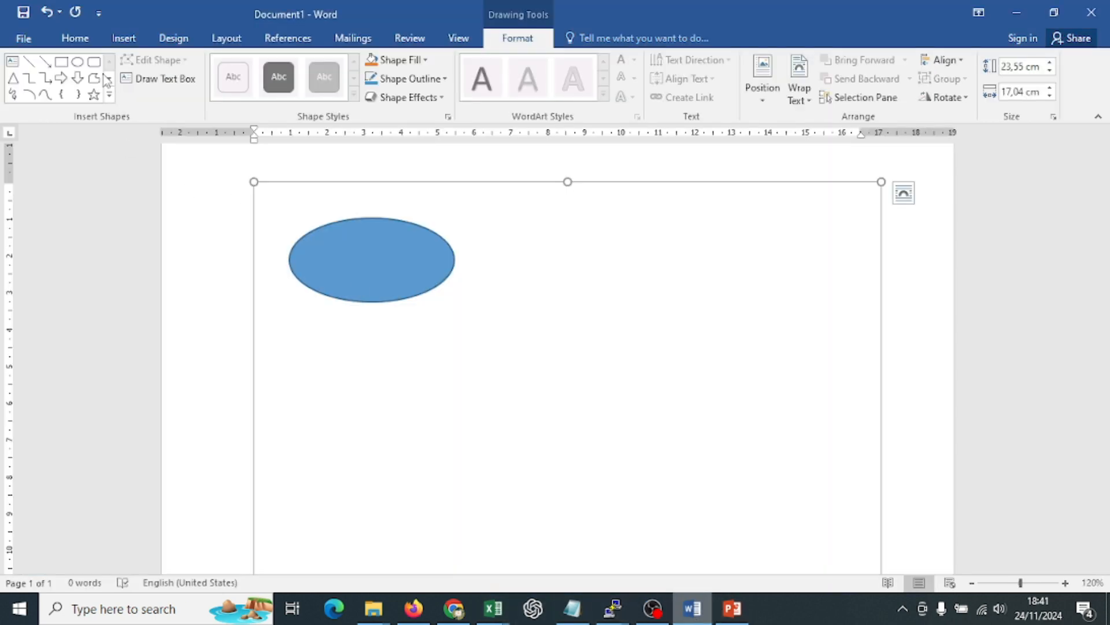
pyautogui.click(109, 96)
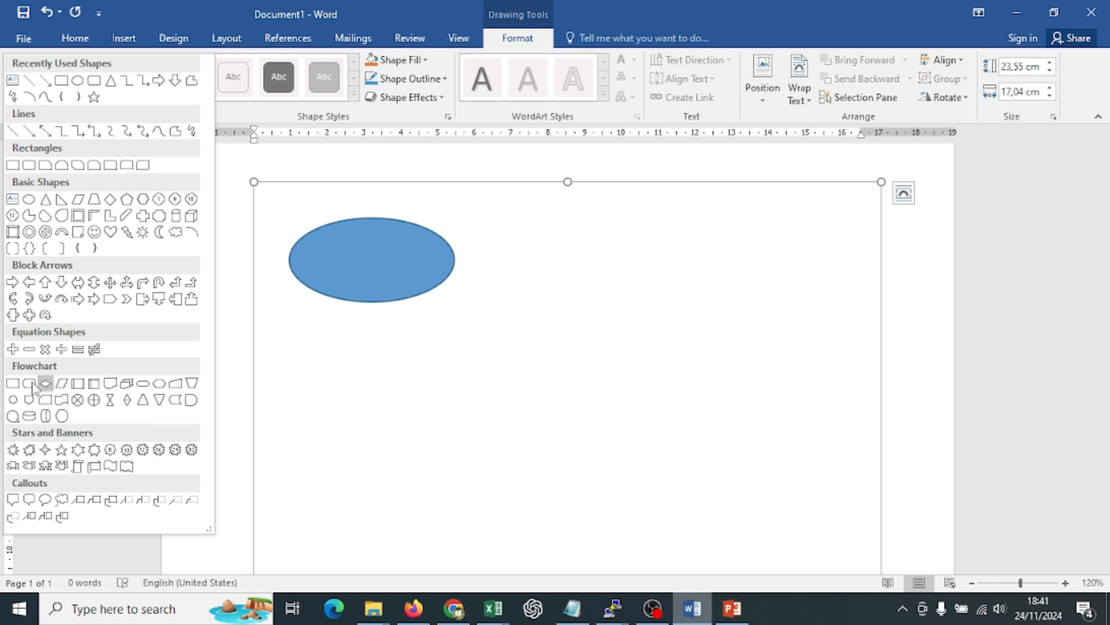
pyautogui.click(62, 385)
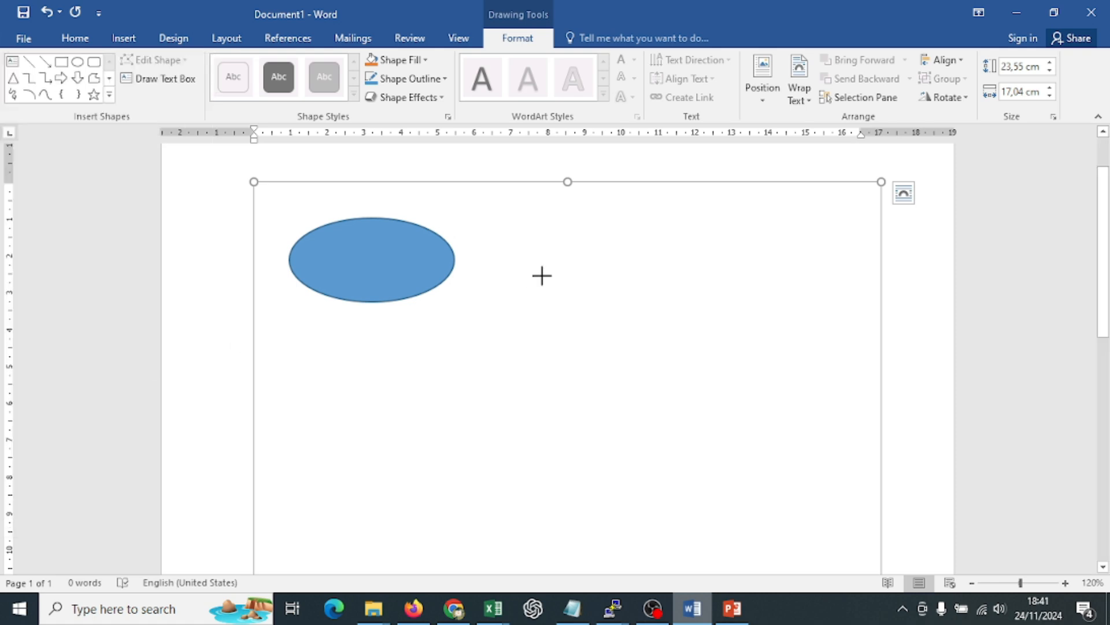
pyautogui.moveTo(530, 216)
pyautogui.mouseDown()
pyautogui.moveTo(810, 303)
pyautogui.moveTo(803, 311)
pyautogui.mouseUp()
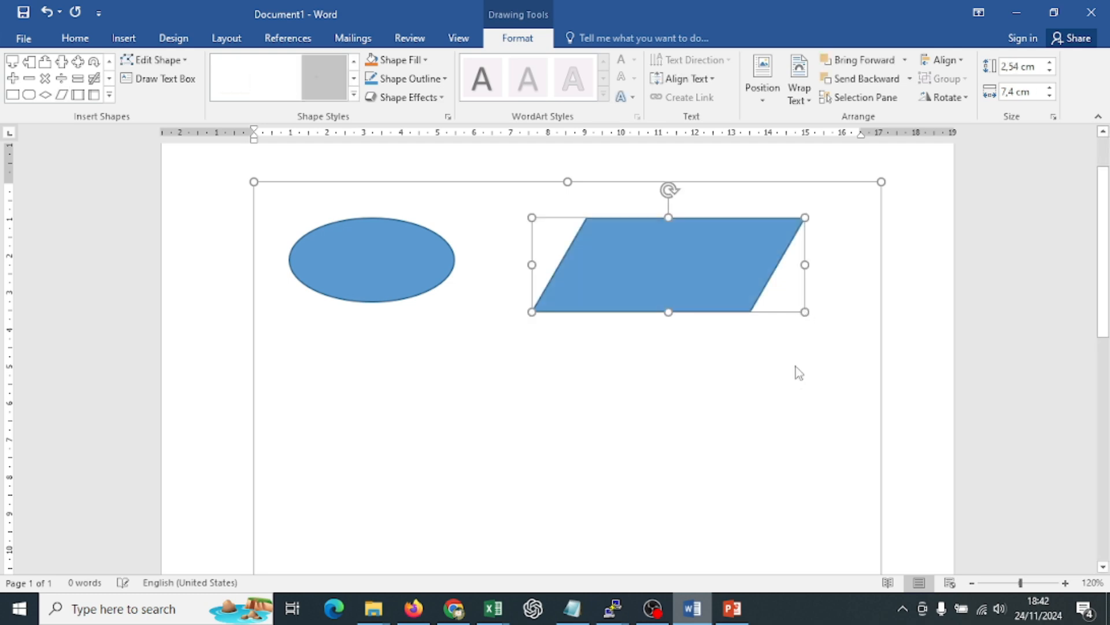
pyautogui.click(770, 386)
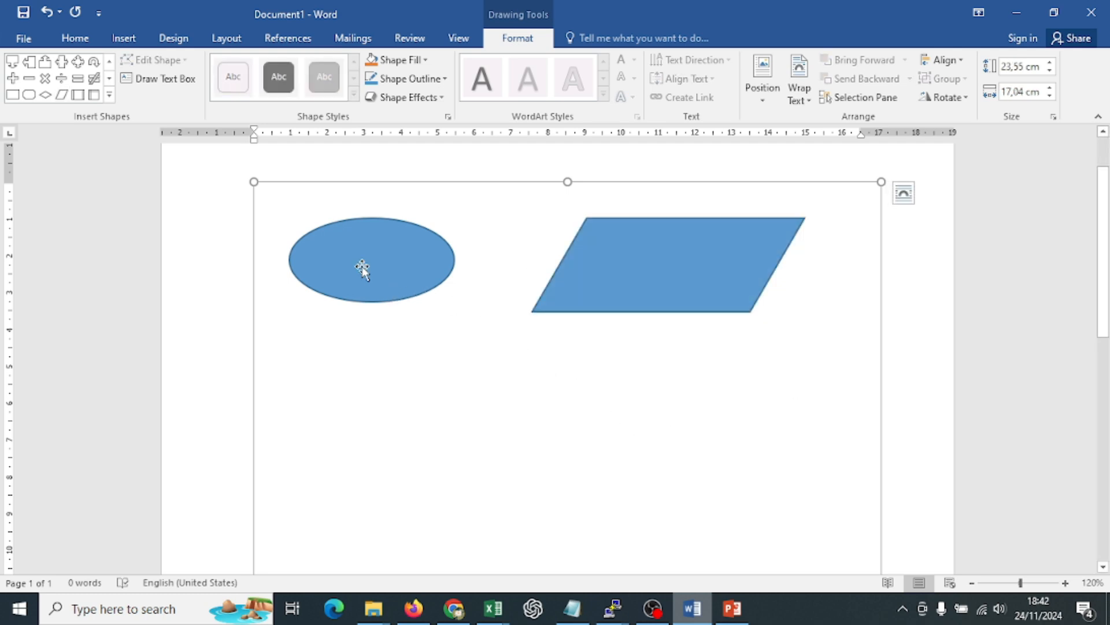
# - Move the parallelogram slightly farther right and up within the drawing canvas
pyautogui.click(640, 284)
pyautogui.moveTo(643, 276); pyautogui.dragTo(661, 272)
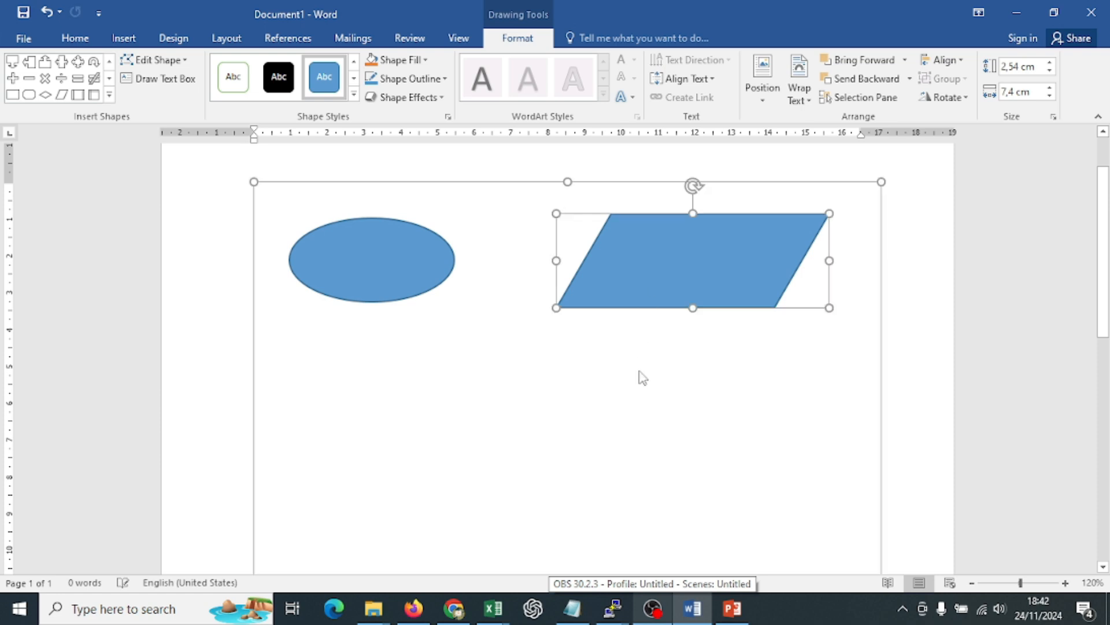
pyautogui.click(631, 407)
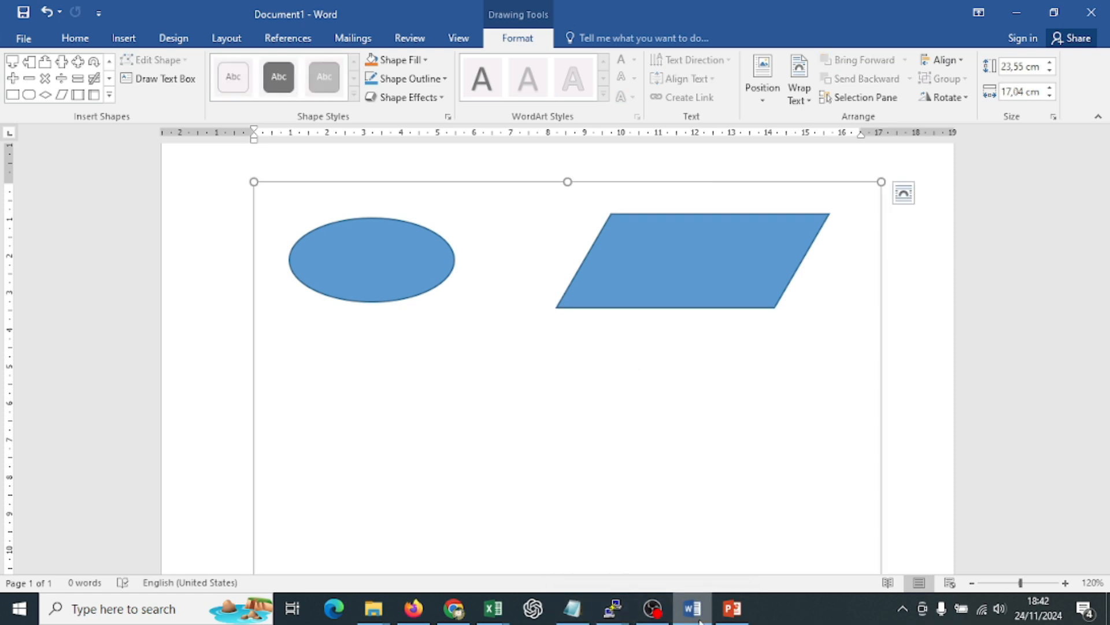
# - Connect the oval's right connection point to the connection point on the parallelogram's left edge with a straight arrow
pyautogui.click(726, 617)
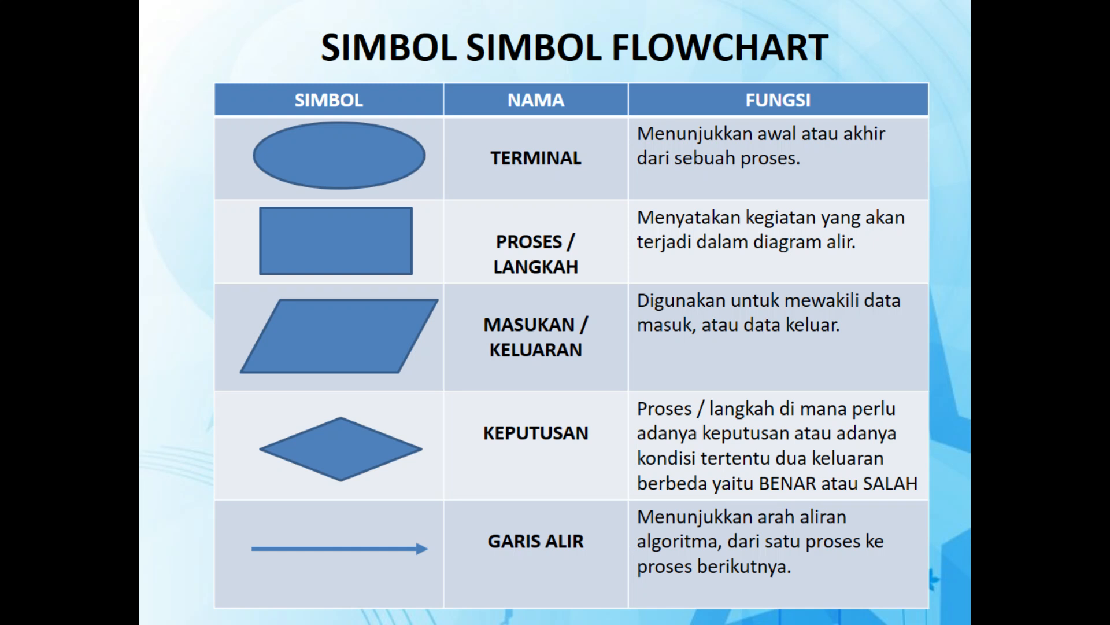
pyautogui.hotkey('alt', 'Tab')
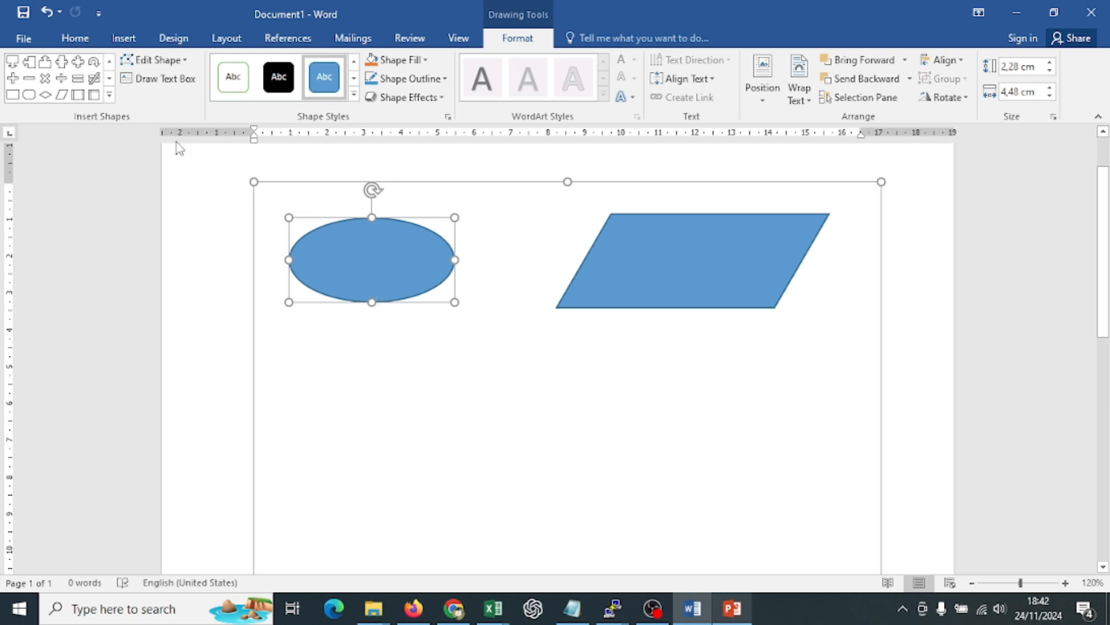
pyautogui.click(109, 95)
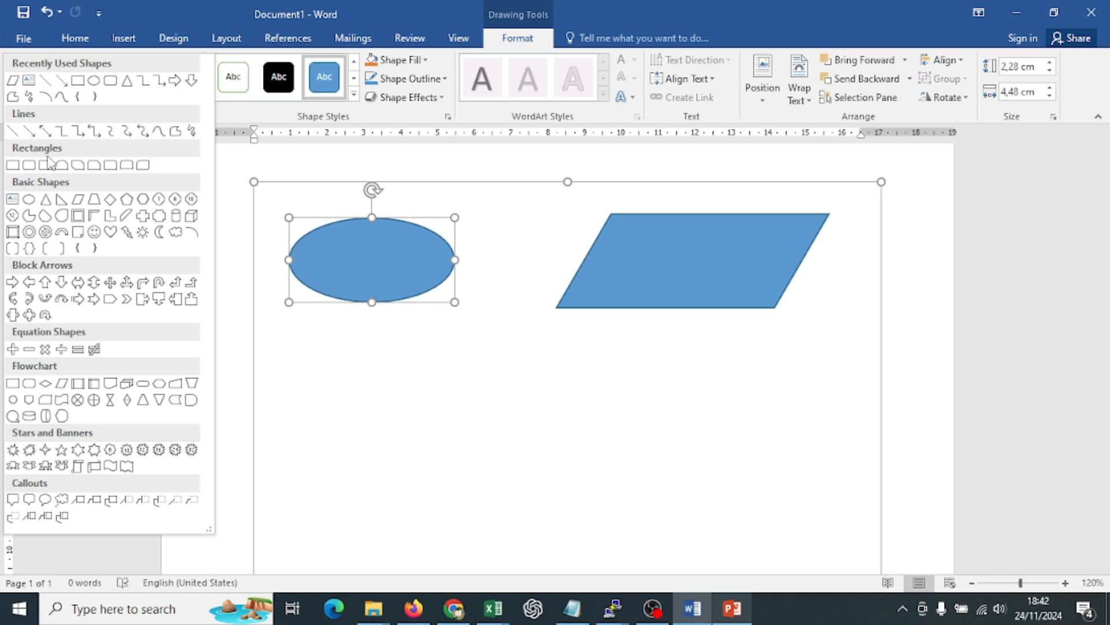
pyautogui.click(29, 131)
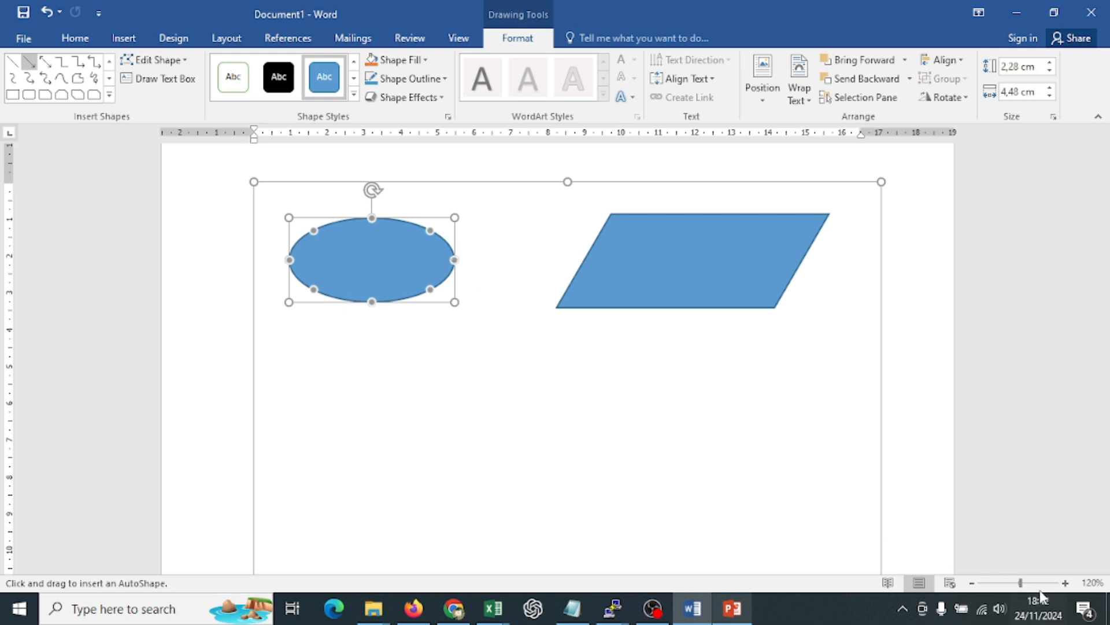
pyautogui.click(1066, 584)
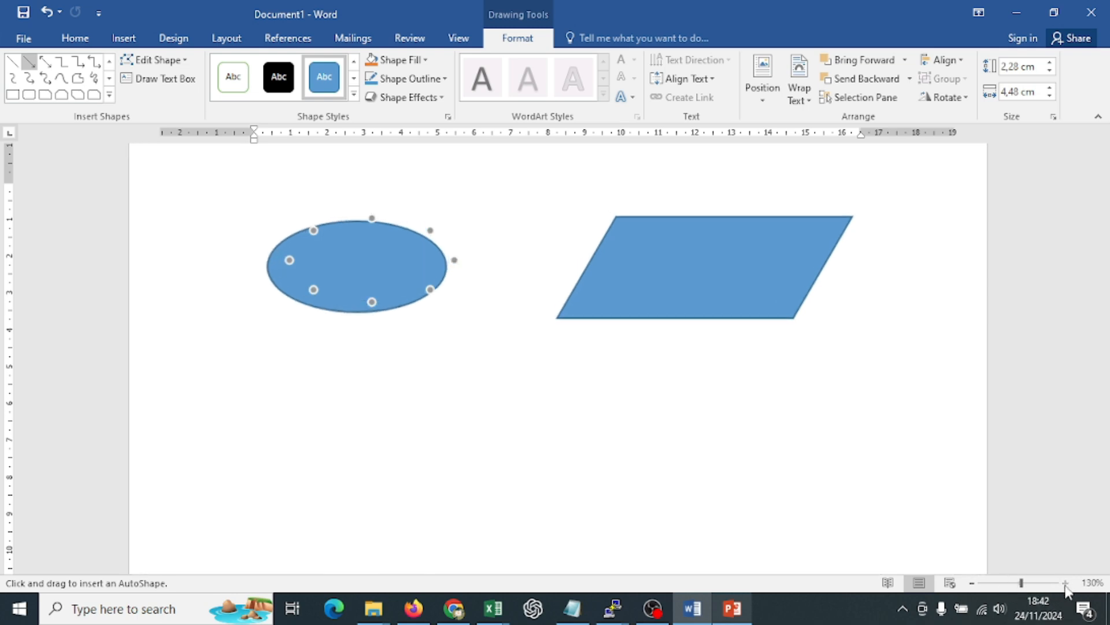
pyautogui.click(1066, 584)
pyautogui.click(1066, 584)
pyautogui.click(1066, 584)
pyautogui.click(1066, 585)
pyautogui.click(1066, 585)
pyautogui.click(1066, 584)
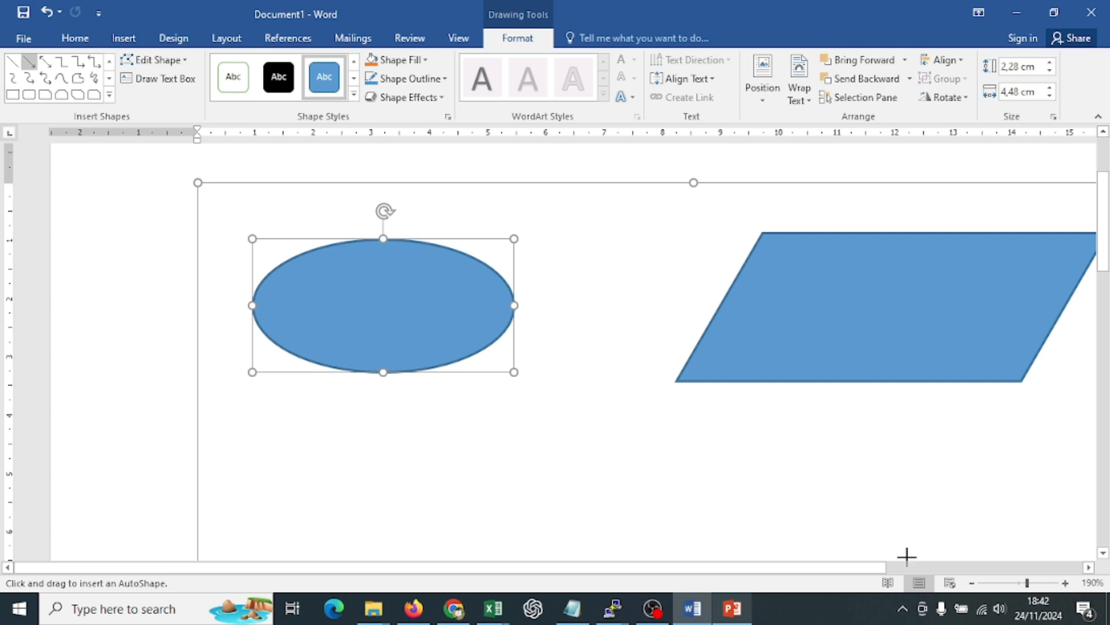
pyautogui.moveTo(744, 575); pyautogui.dragTo(817, 576)
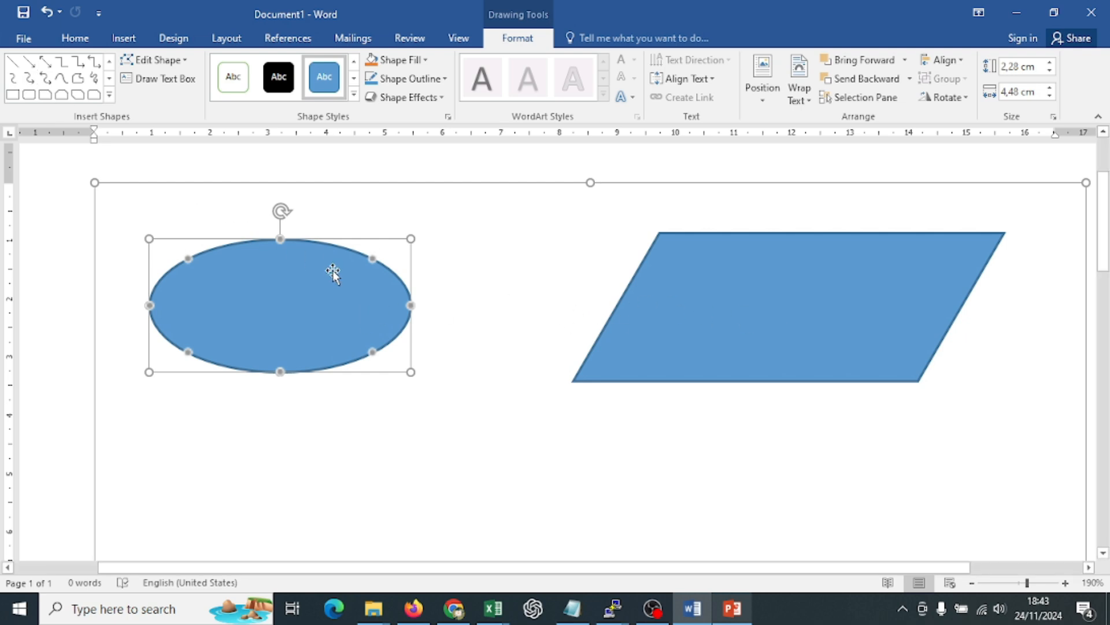
pyautogui.click(733, 608)
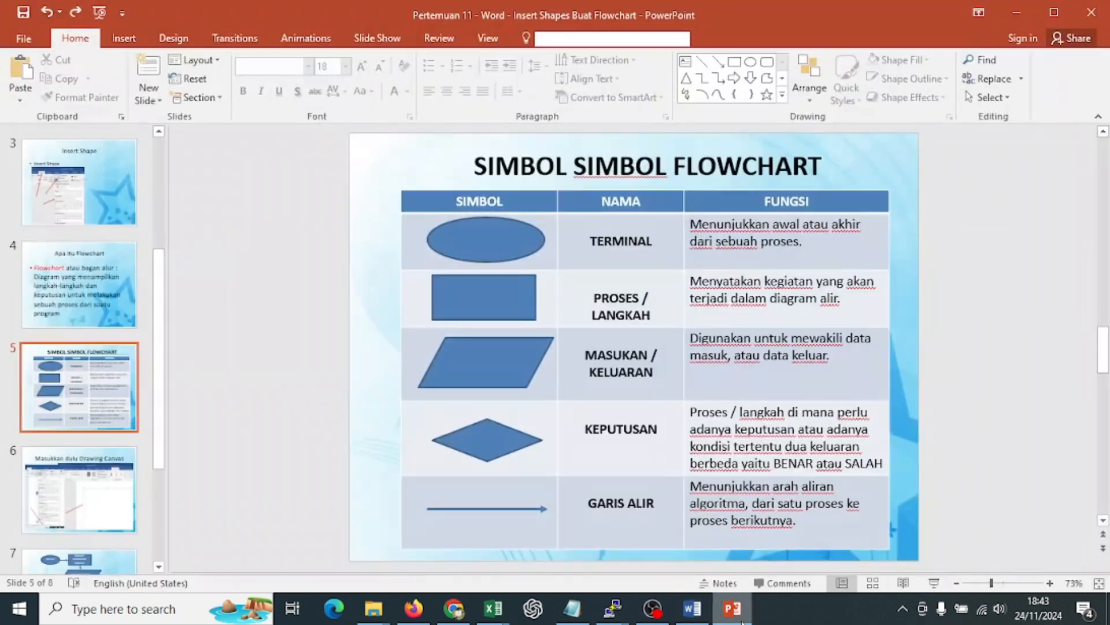
pyautogui.click(742, 621)
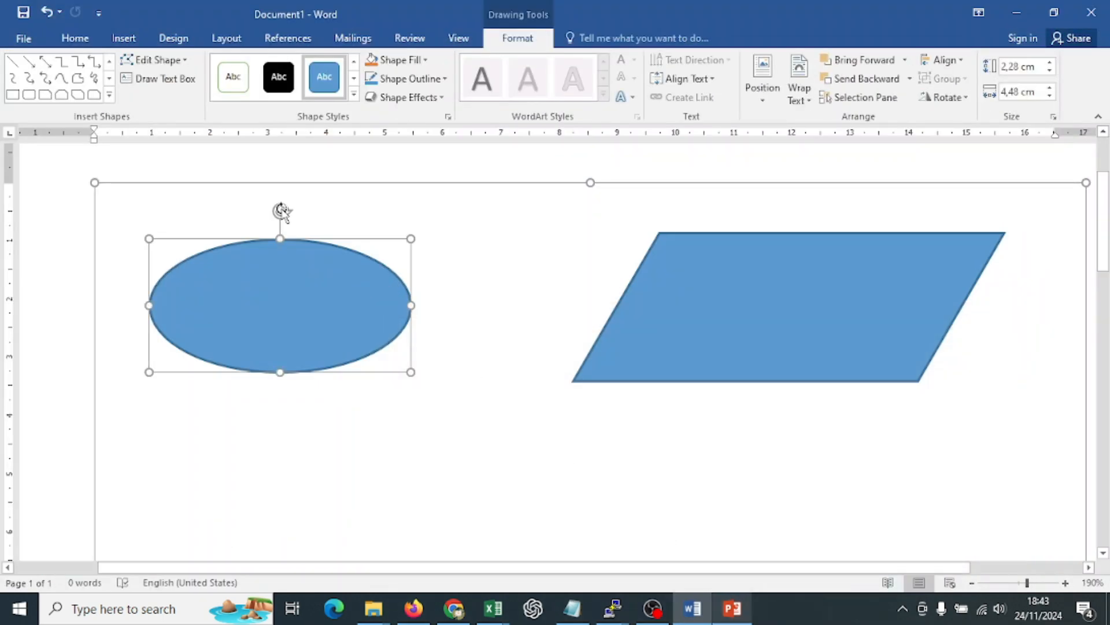
pyautogui.click(29, 60)
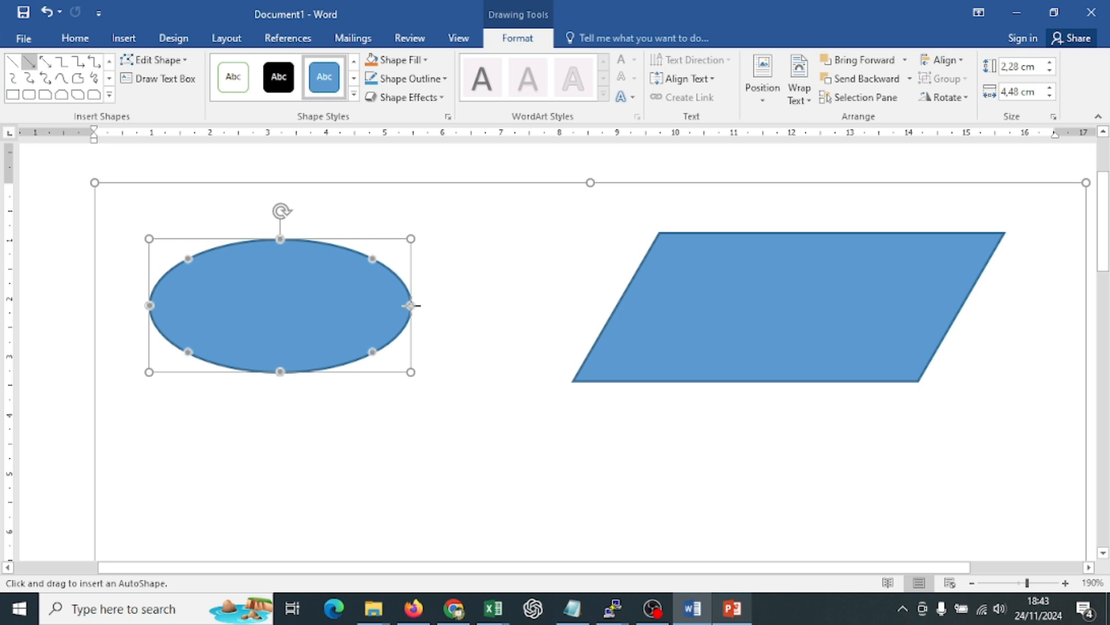
pyautogui.moveTo(411, 305); pyautogui.dragTo(622, 306)
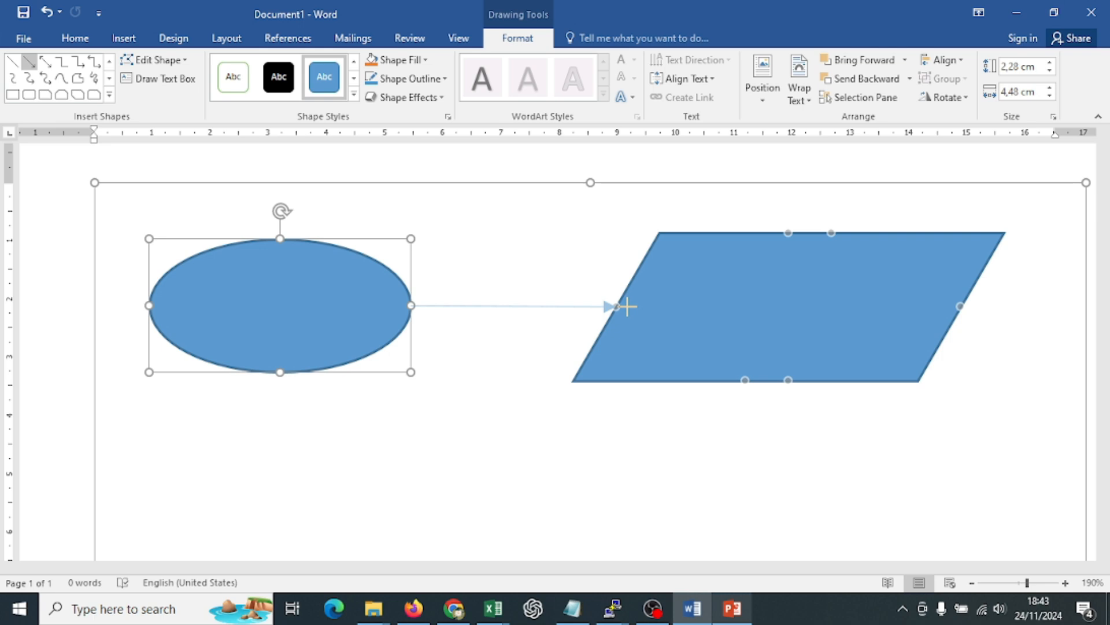
pyautogui.moveTo(627, 306); pyautogui.dragTo(626, 306)
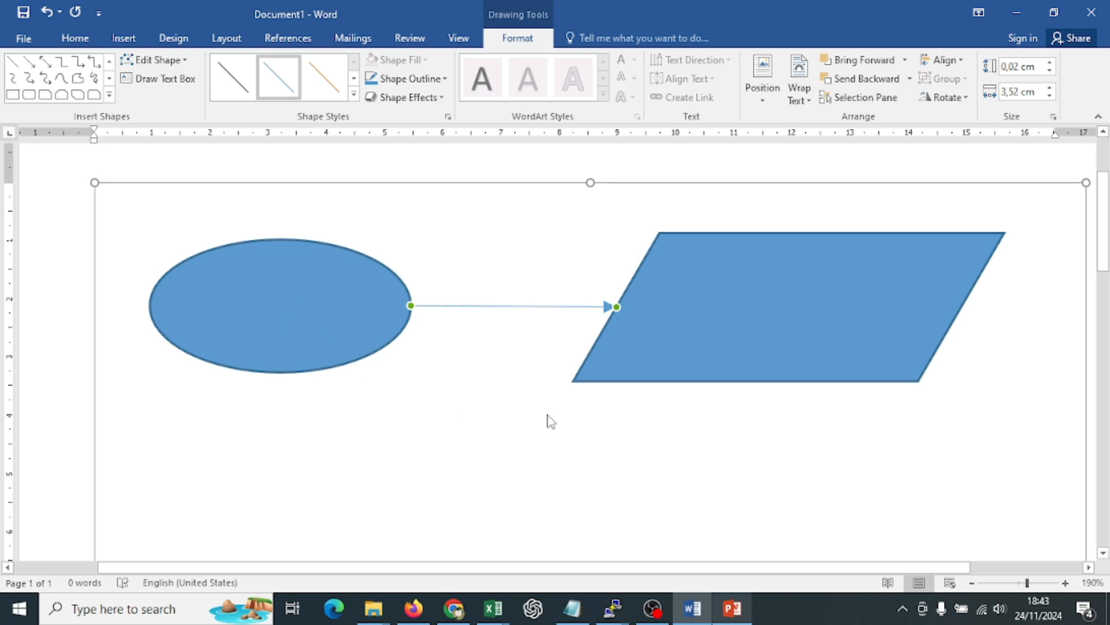
# - Test the arrow's attachment by moving the oval and returning it to its original position
pyautogui.click(298, 329)
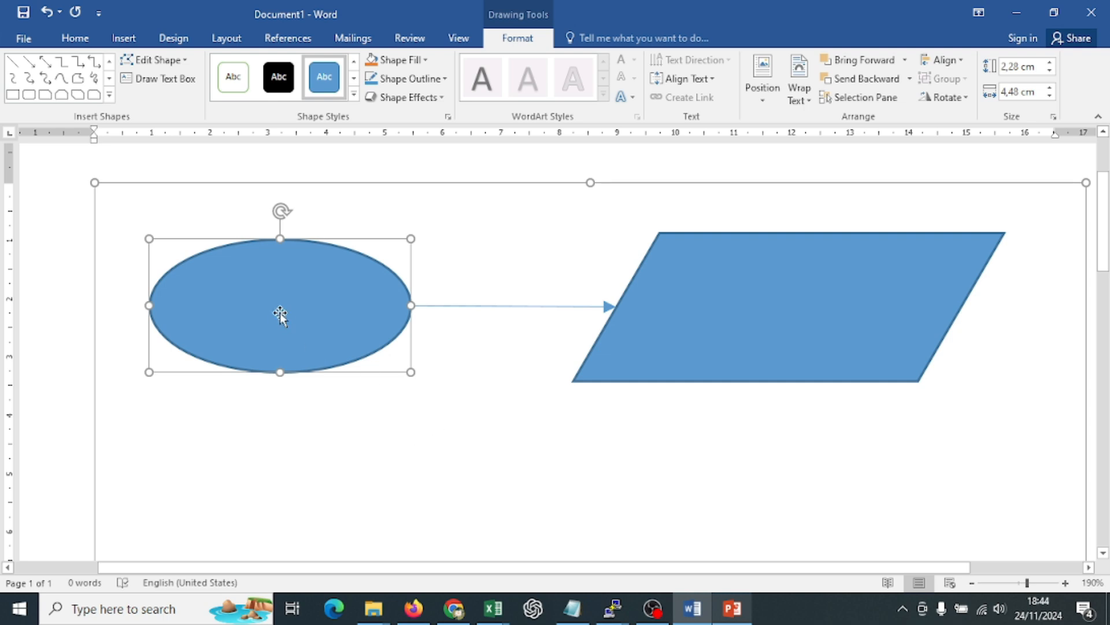
pyautogui.moveTo(280, 314)
pyautogui.mouseDown()
pyautogui.moveTo(268, 319)
pyautogui.moveTo(342, 453)
pyautogui.moveTo(266, 339)
pyautogui.moveTo(376, 237)
pyautogui.moveTo(287, 331)
pyautogui.moveTo(277, 307)
pyautogui.moveTo(298, 409)
pyautogui.moveTo(339, 439)
pyautogui.moveTo(281, 283)
pyautogui.moveTo(270, 290)
pyautogui.moveTo(275, 307)
pyautogui.mouseUp()
pyautogui.click(484, 445)
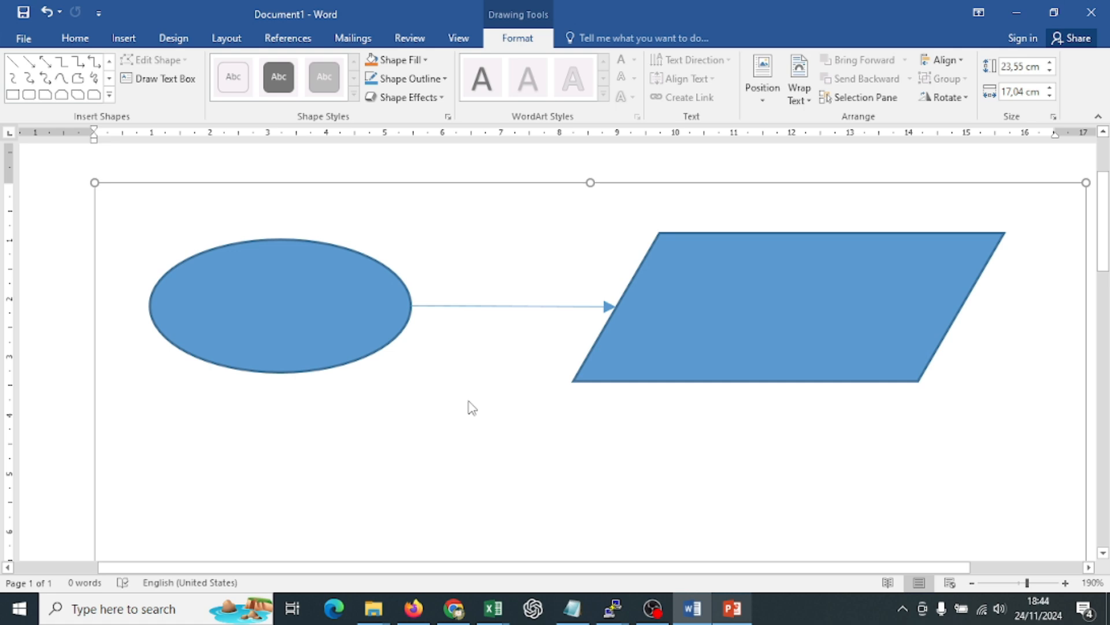
# - Detach the arrow's start from the oval and shift the parallelogram slightly to test the loose connection
pyautogui.click(451, 306)
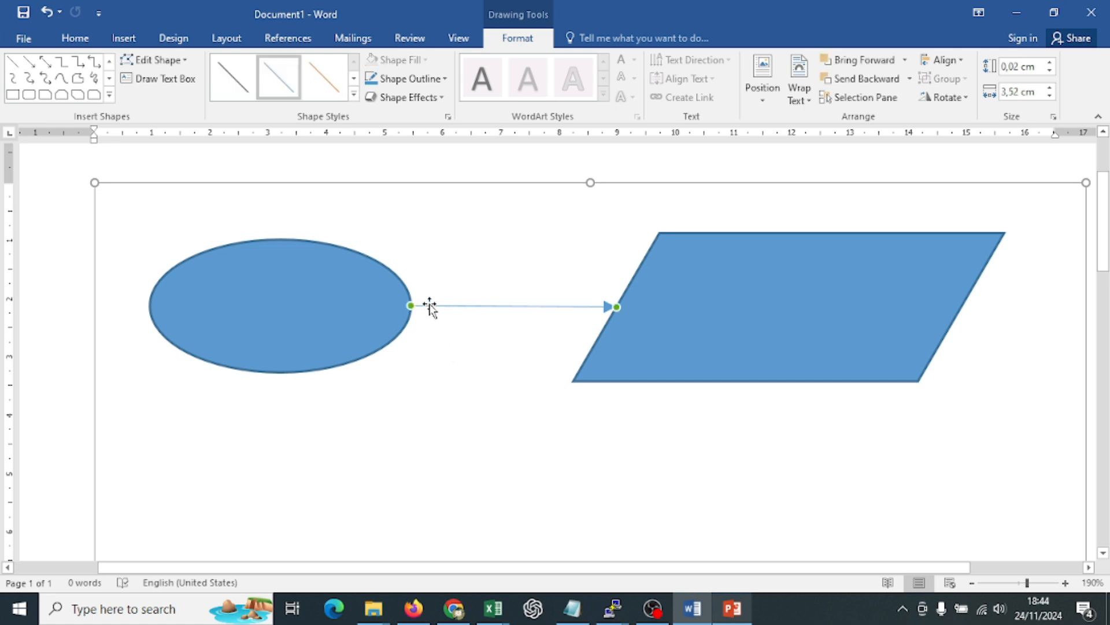
pyautogui.moveTo(411, 305)
pyautogui.mouseDown()
pyautogui.moveTo(420, 304)
pyautogui.moveTo(384, 285)
pyautogui.moveTo(439, 276)
pyautogui.moveTo(391, 281)
pyautogui.mouseUp()
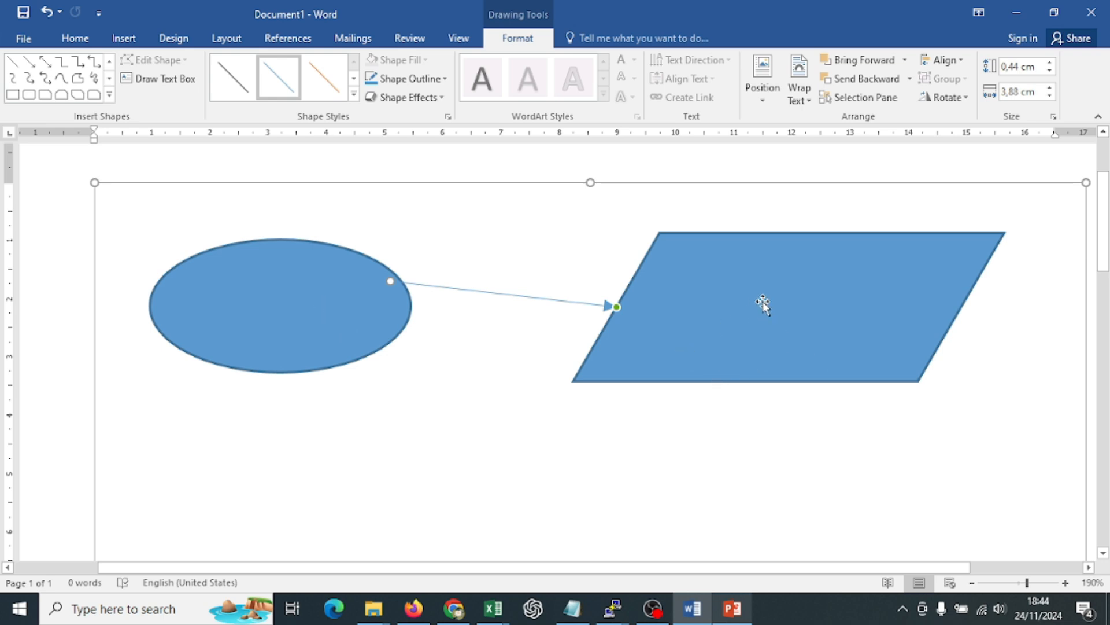
pyautogui.moveTo(763, 303)
pyautogui.mouseDown()
pyautogui.moveTo(763, 406)
pyautogui.moveTo(803, 303)
pyautogui.moveTo(761, 287)
pyautogui.moveTo(751, 444)
pyautogui.moveTo(781, 290)
pyautogui.moveTo(768, 290)
pyautogui.mouseUp()
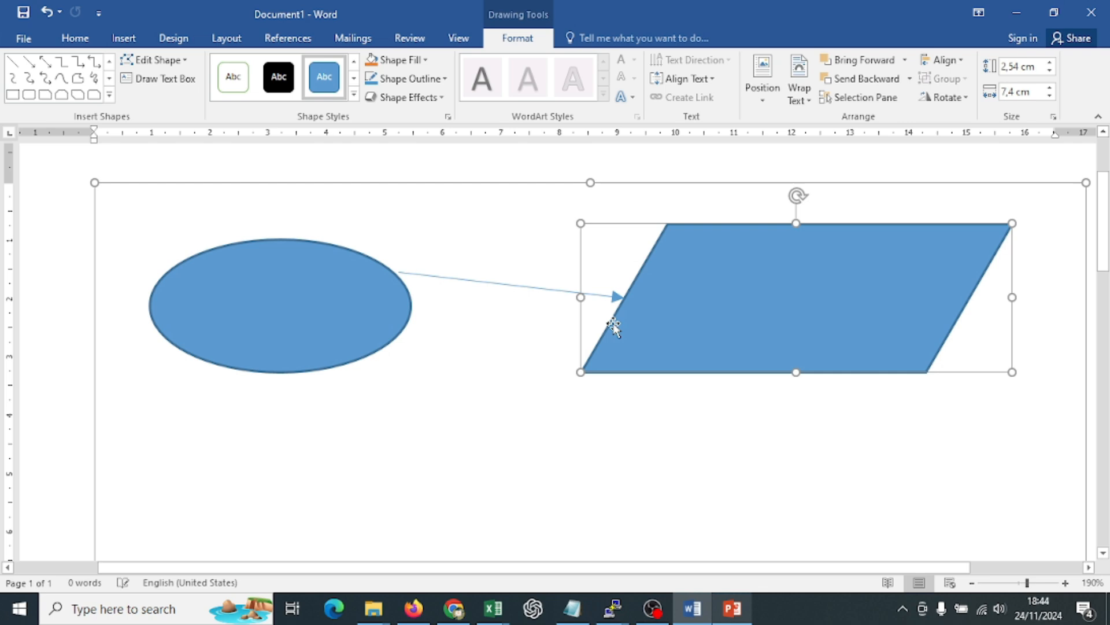
# - Reconnect the arrow's start to the oval's right connection point and move the parallelogram slightly down to level the arrow
pyautogui.click(502, 287)
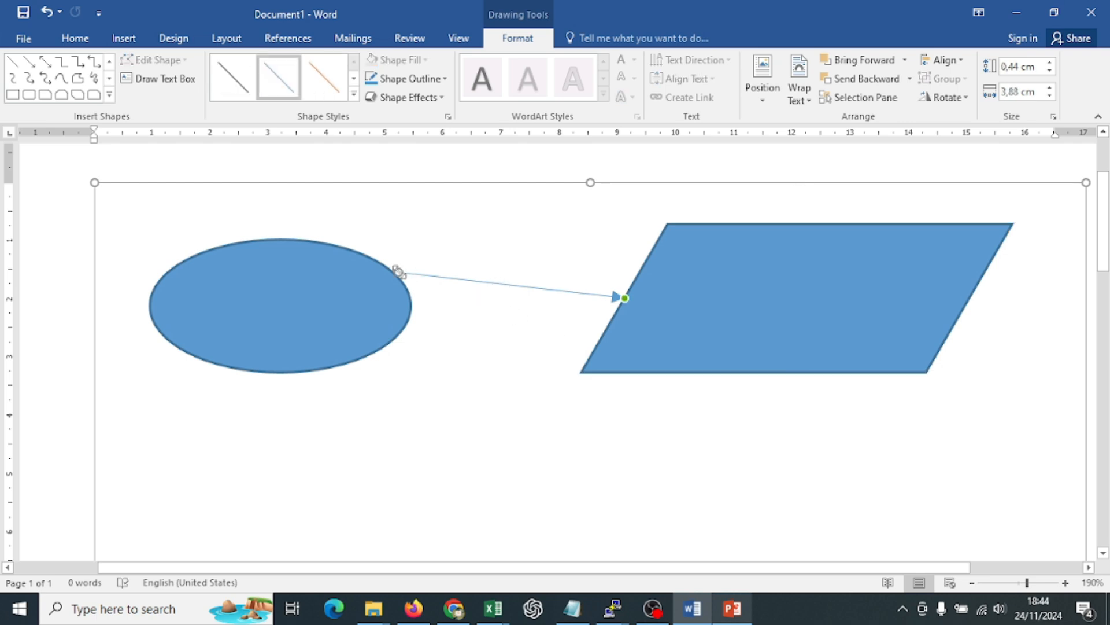
pyautogui.moveTo(397, 272); pyautogui.dragTo(411, 305)
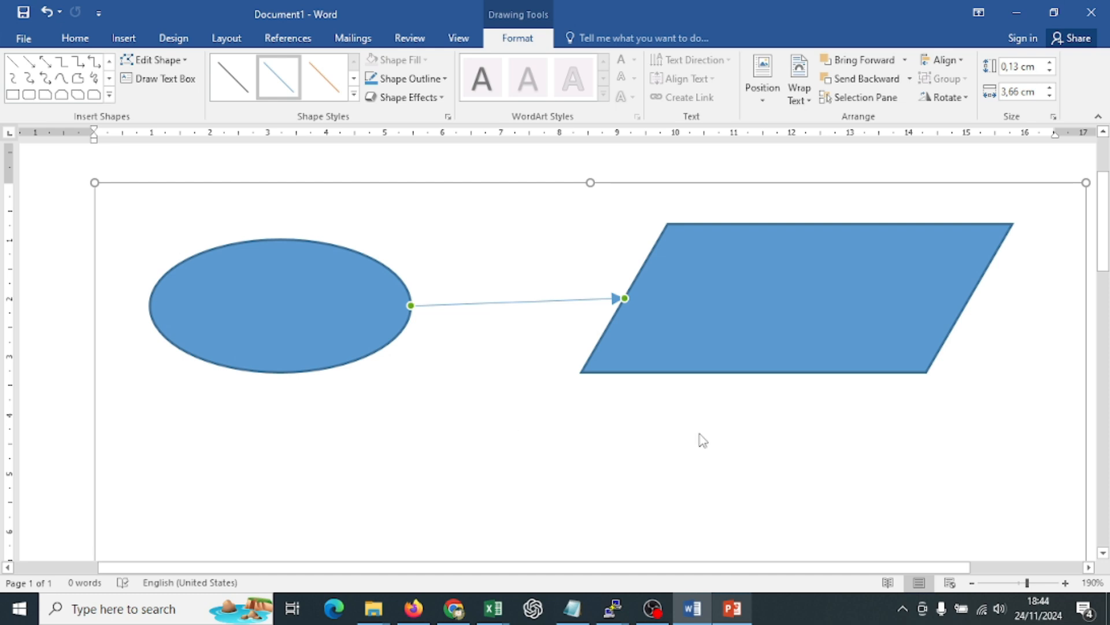
pyautogui.click(808, 323)
pyautogui.moveTo(808, 322)
pyautogui.mouseDown()
pyautogui.moveTo(783, 324)
pyautogui.moveTo(813, 392)
pyautogui.moveTo(866, 282)
pyautogui.moveTo(801, 301)
pyautogui.moveTo(801, 411)
pyautogui.moveTo(800, 300)
pyautogui.moveTo(821, 402)
pyautogui.moveTo(736, 426)
pyautogui.moveTo(657, 402)
pyautogui.moveTo(838, 295)
pyautogui.moveTo(803, 301)
pyautogui.mouseUp()
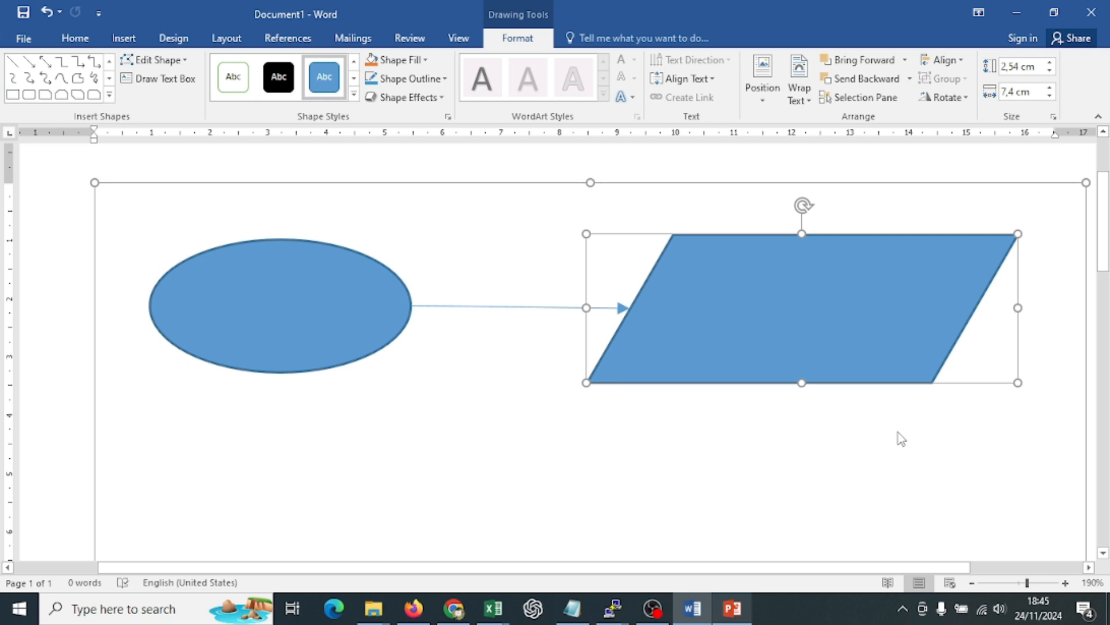
# - Add the text MULAI inside the oval
pyautogui.click(974, 584)
pyautogui.click(974, 584)
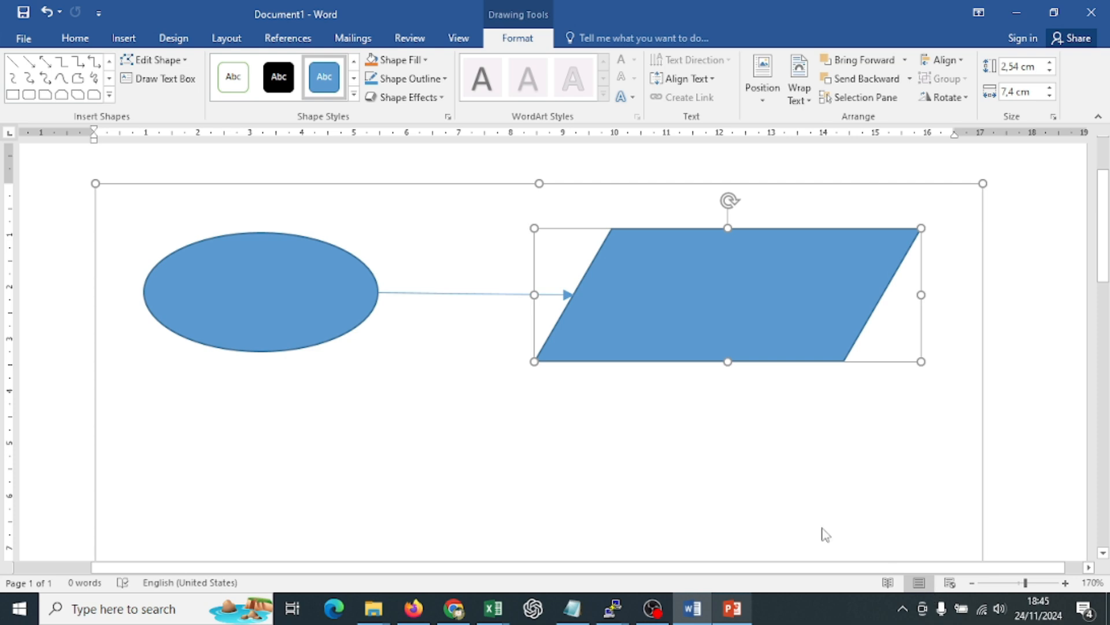
pyautogui.hscroll(-1, 1043, 414)
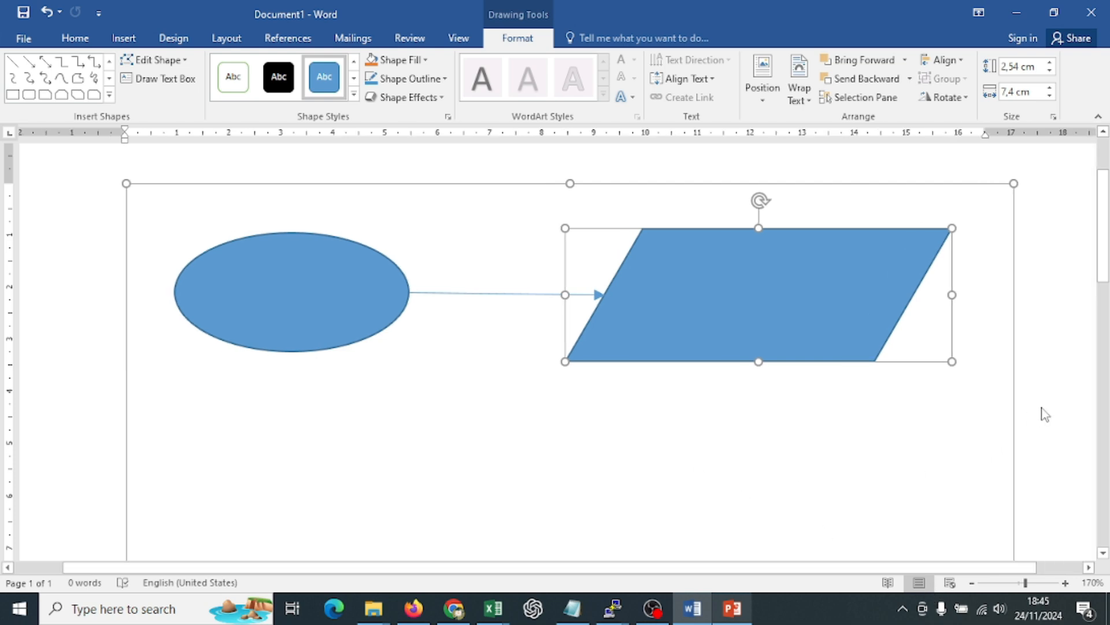
pyautogui.click(825, 527)
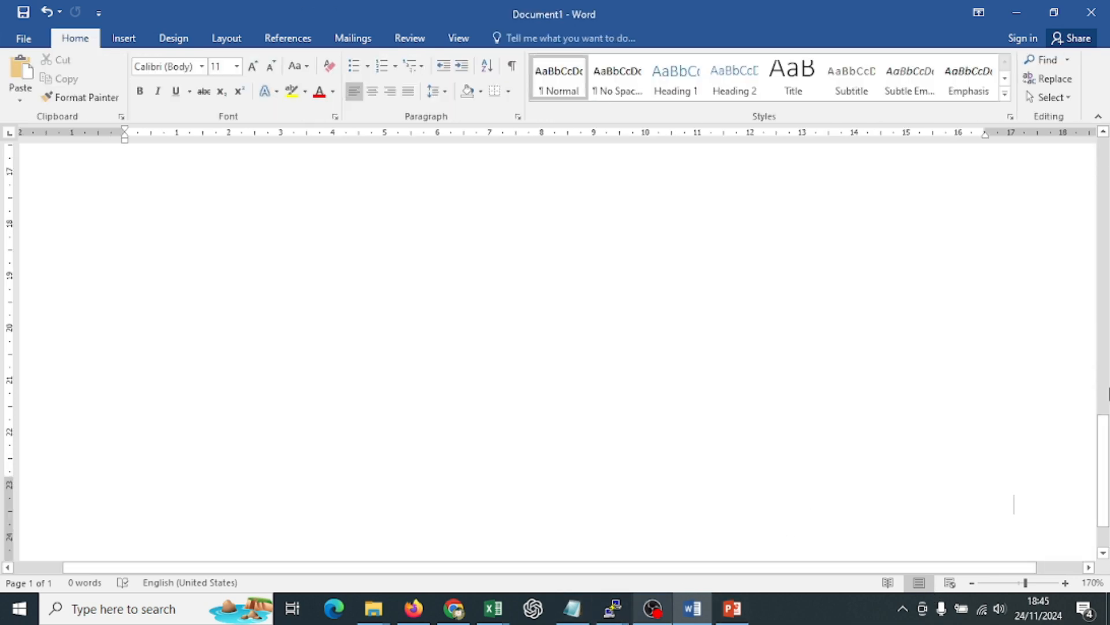
pyautogui.moveTo(1109, 469); pyautogui.dragTo(1109, 216)
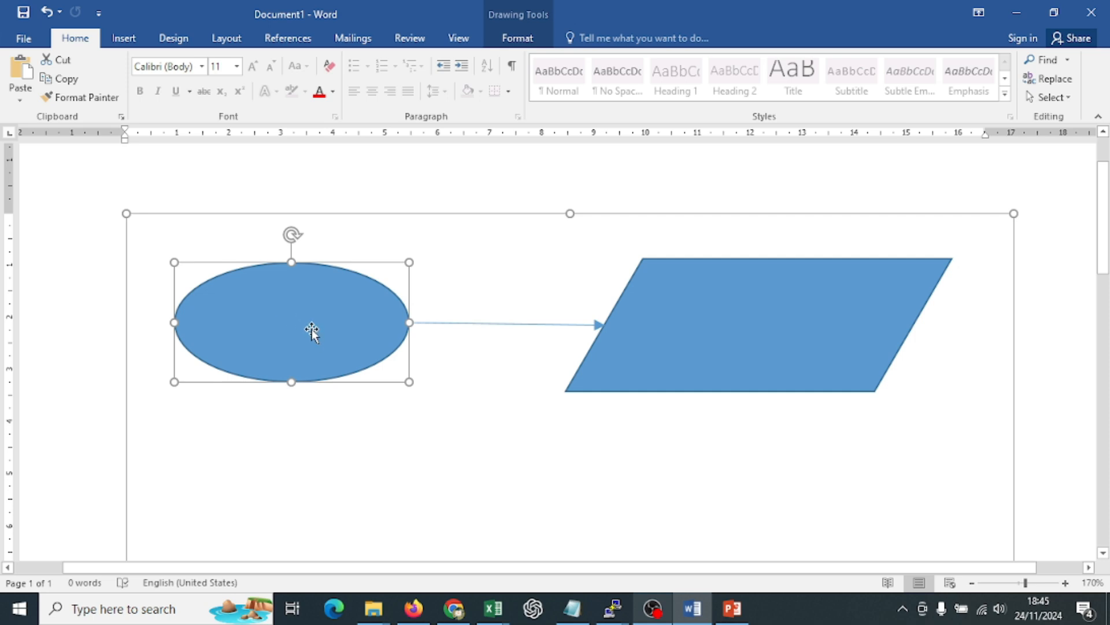
pyautogui.rightClick(282, 318)
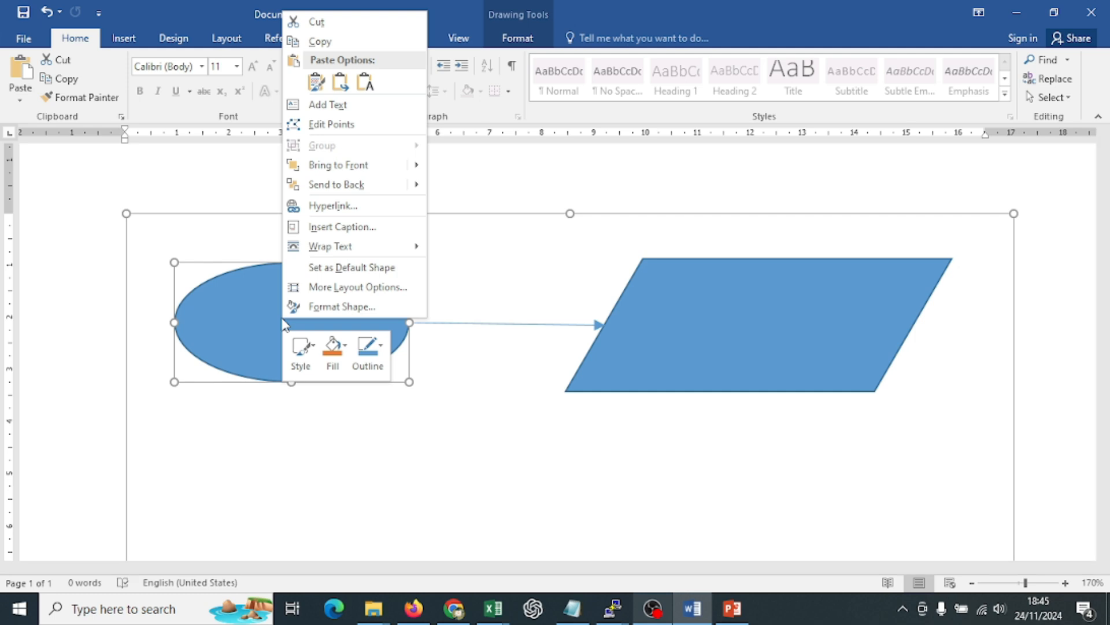
pyautogui.click(345, 118)
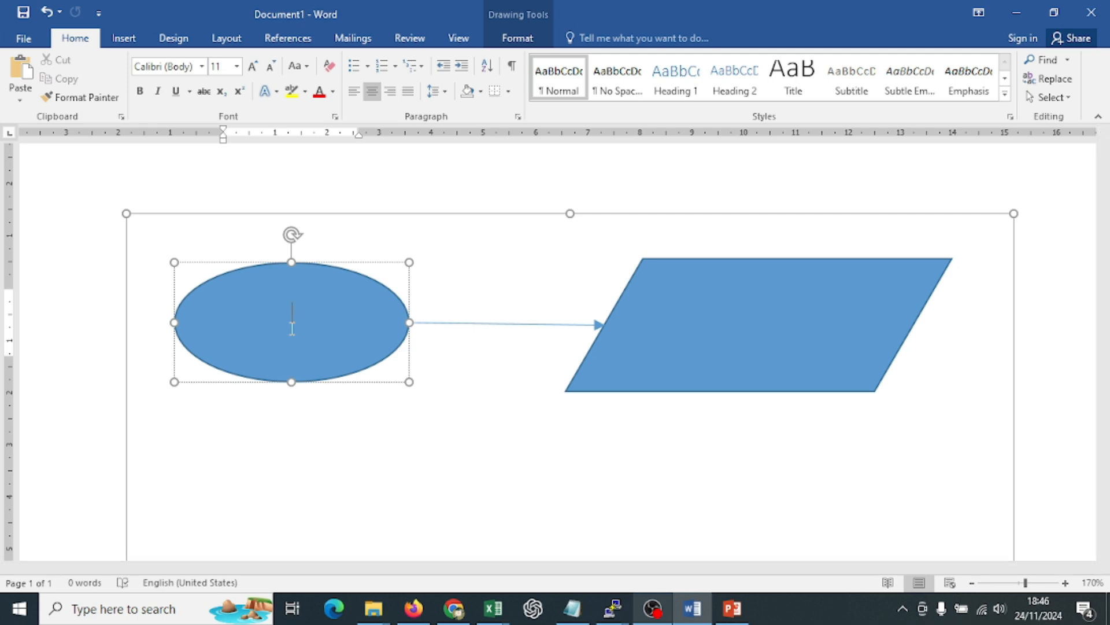
pyautogui.write('MULAI')
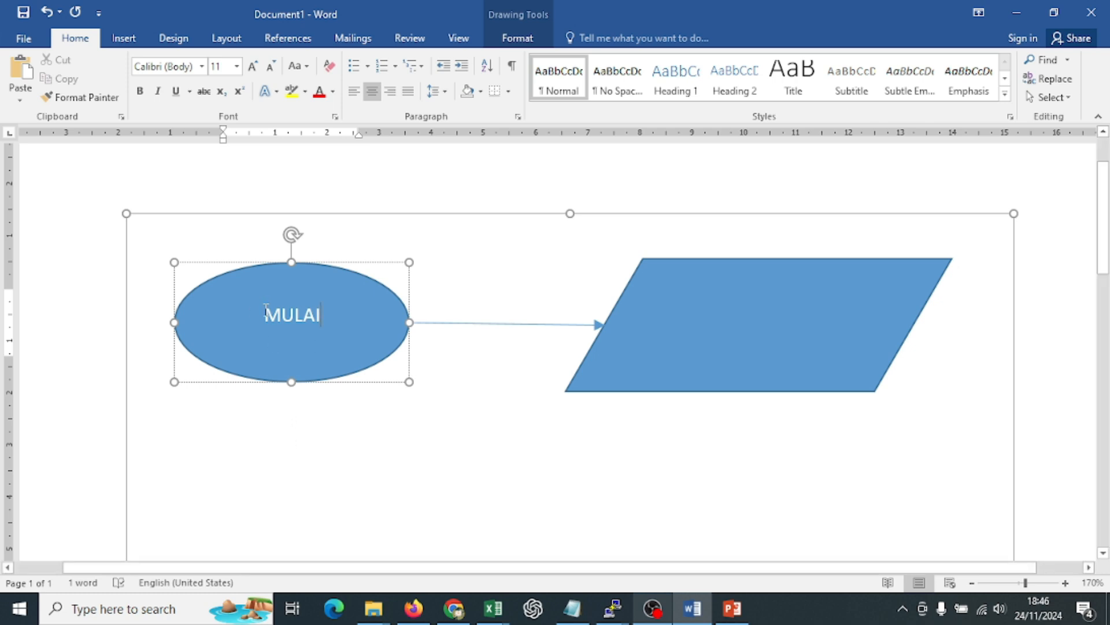
# - Set the font size of the oval's MULAI text to 26
pyautogui.moveTo(266, 311); pyautogui.dragTo(320, 318)
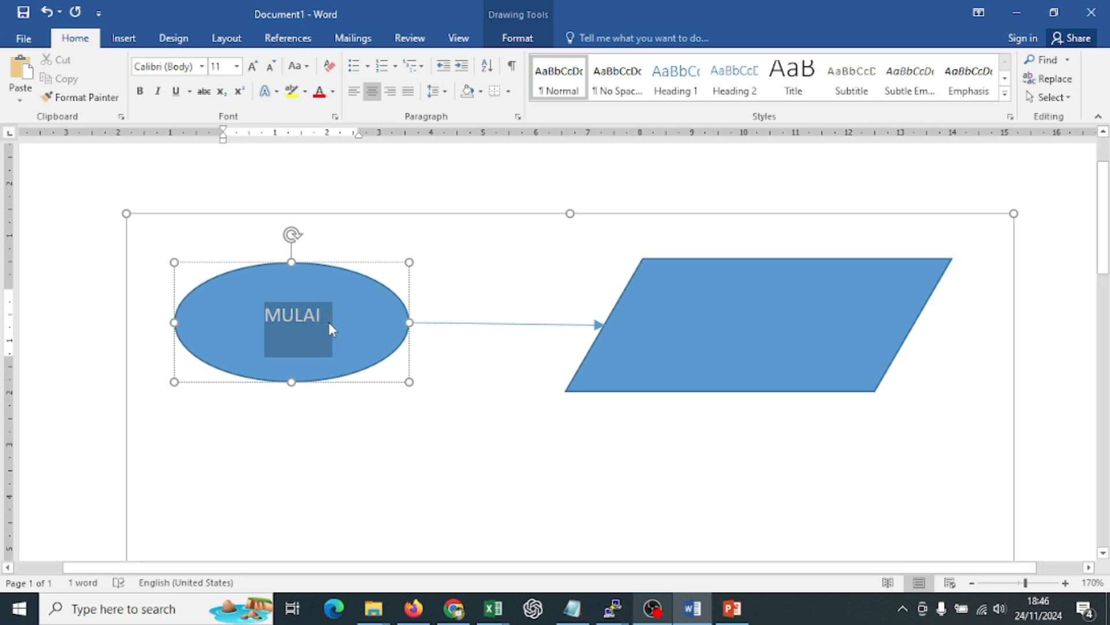
pyautogui.click(237, 67)
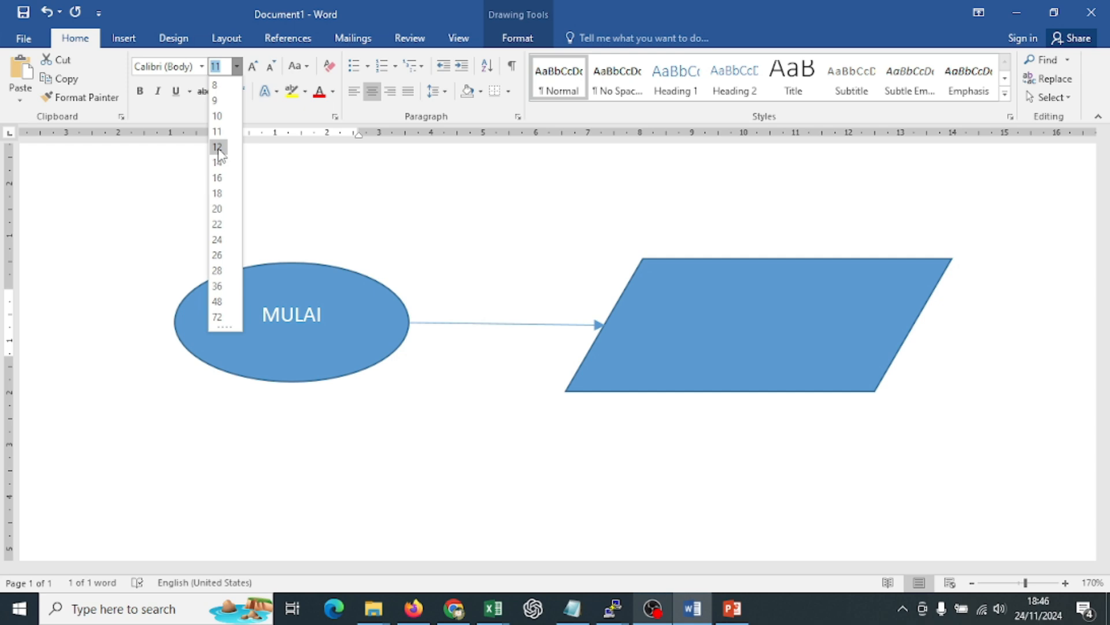
pyautogui.click(218, 255)
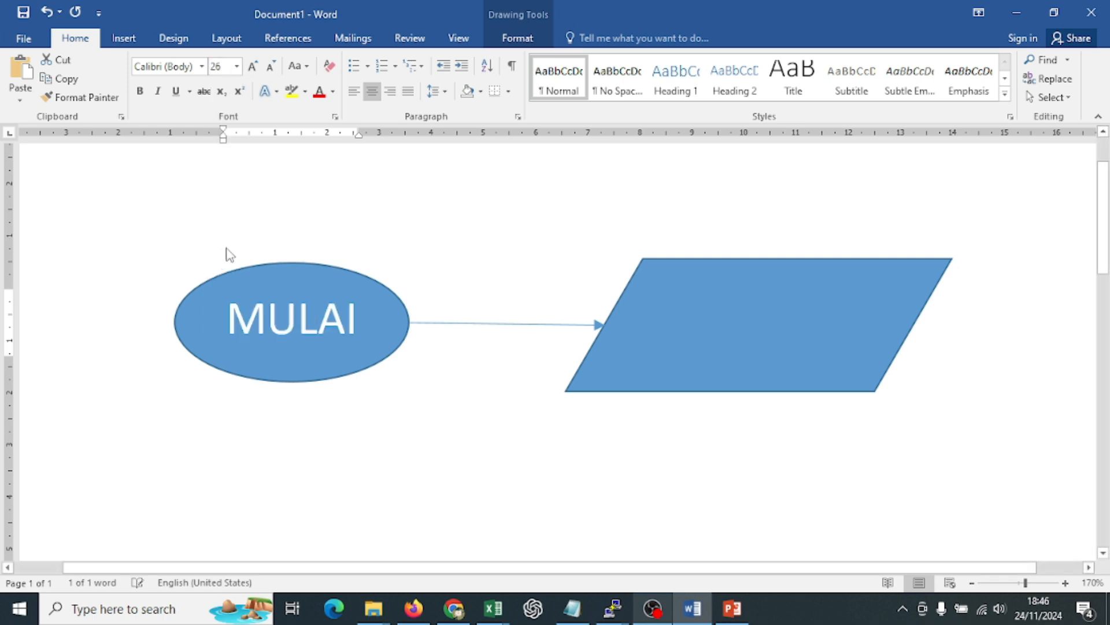
pyautogui.click(444, 269)
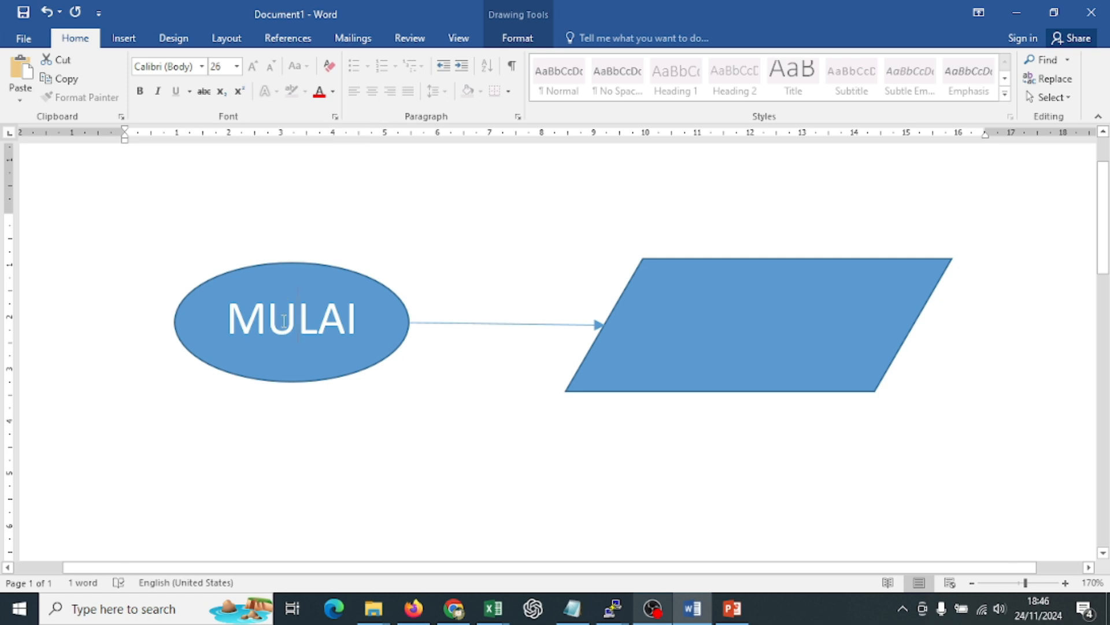
# - Shrink the MULAI text stepwise to size 14 and enlarge it stepwise back to 26
pyautogui.click(227, 321)
pyautogui.moveTo(227, 321); pyautogui.dragTo(363, 323)
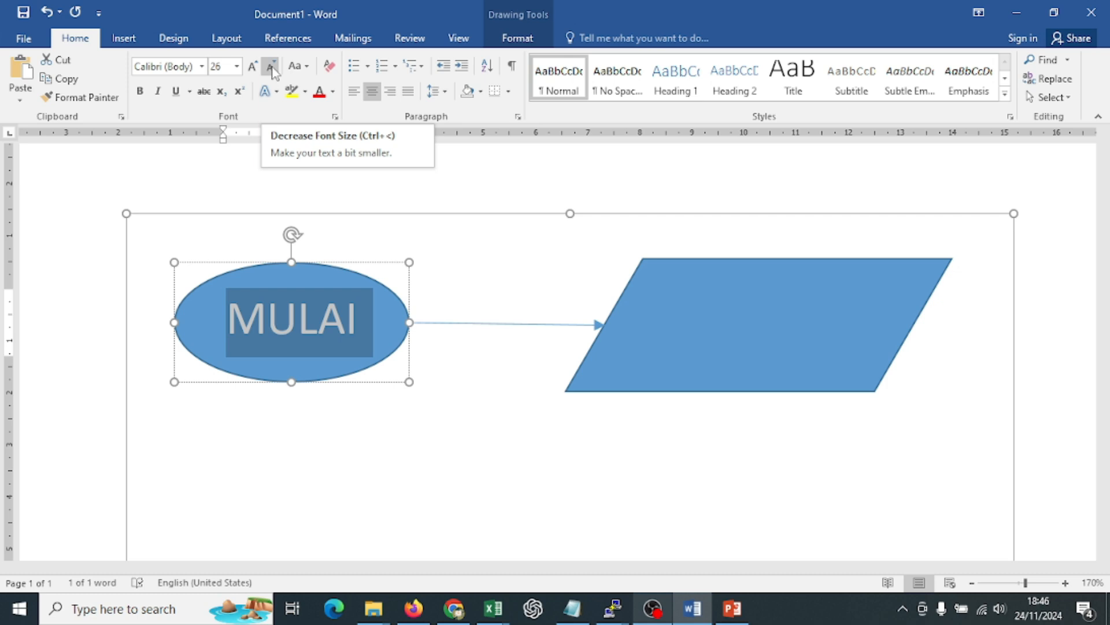
pyautogui.click(270, 67)
pyautogui.click(271, 66)
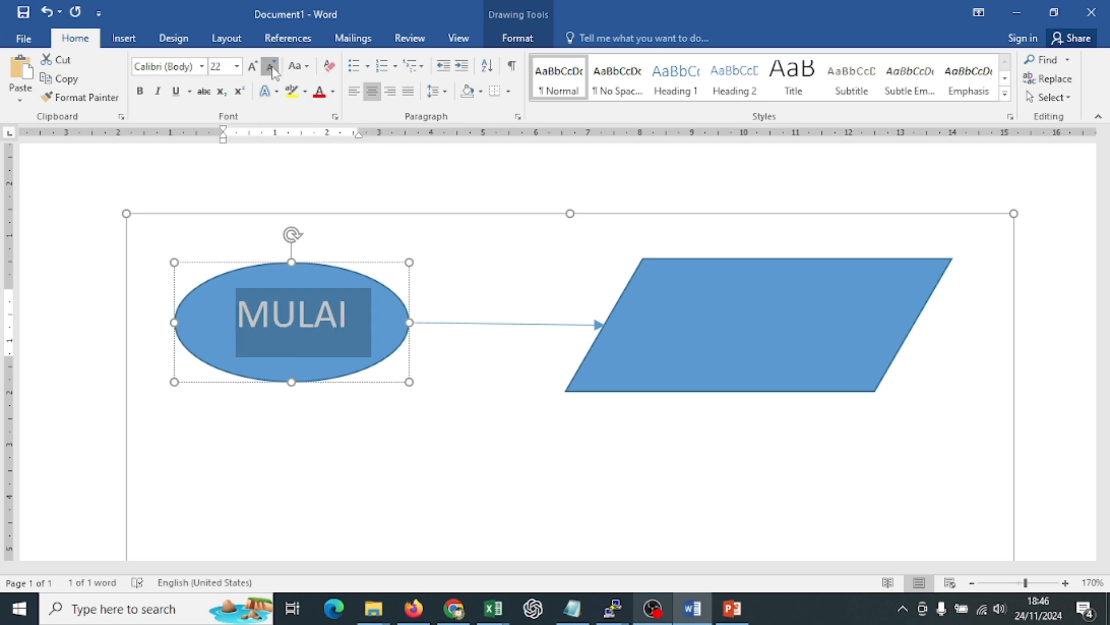
pyautogui.click(270, 67)
pyautogui.click(271, 66)
pyautogui.click(271, 67)
pyautogui.click(270, 66)
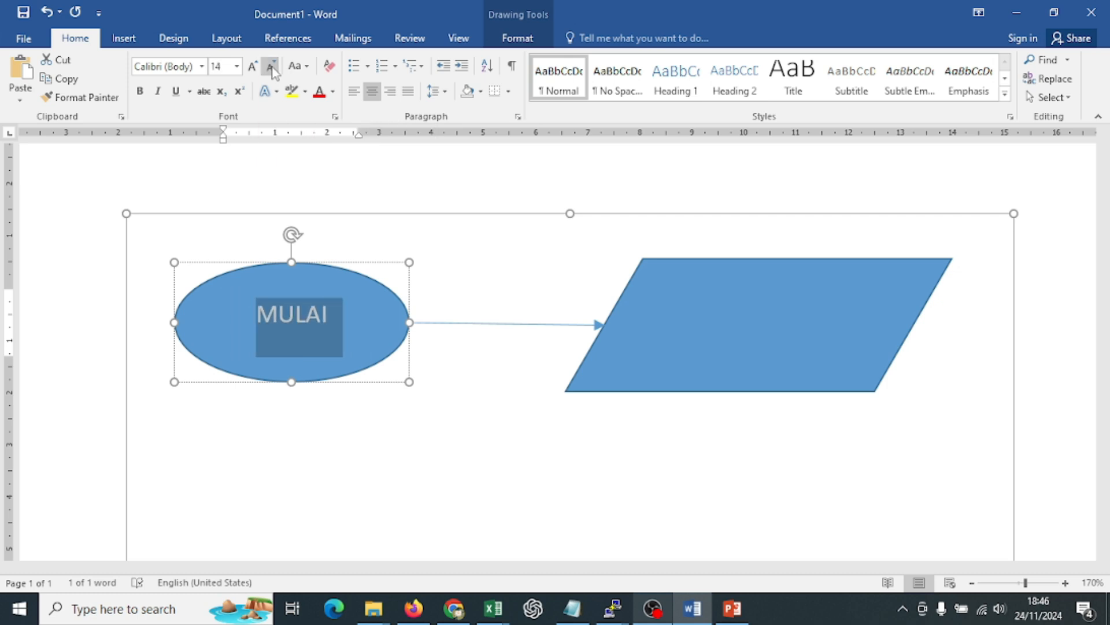
pyautogui.click(252, 67)
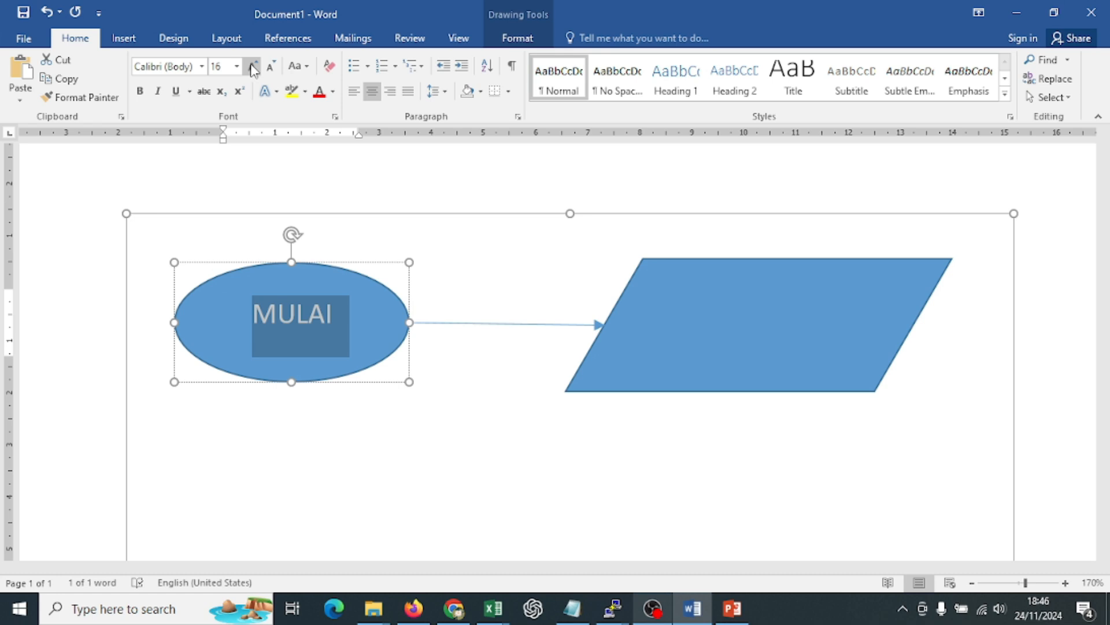
pyautogui.click(253, 66)
pyautogui.click(253, 66)
pyautogui.click(253, 67)
pyautogui.click(253, 66)
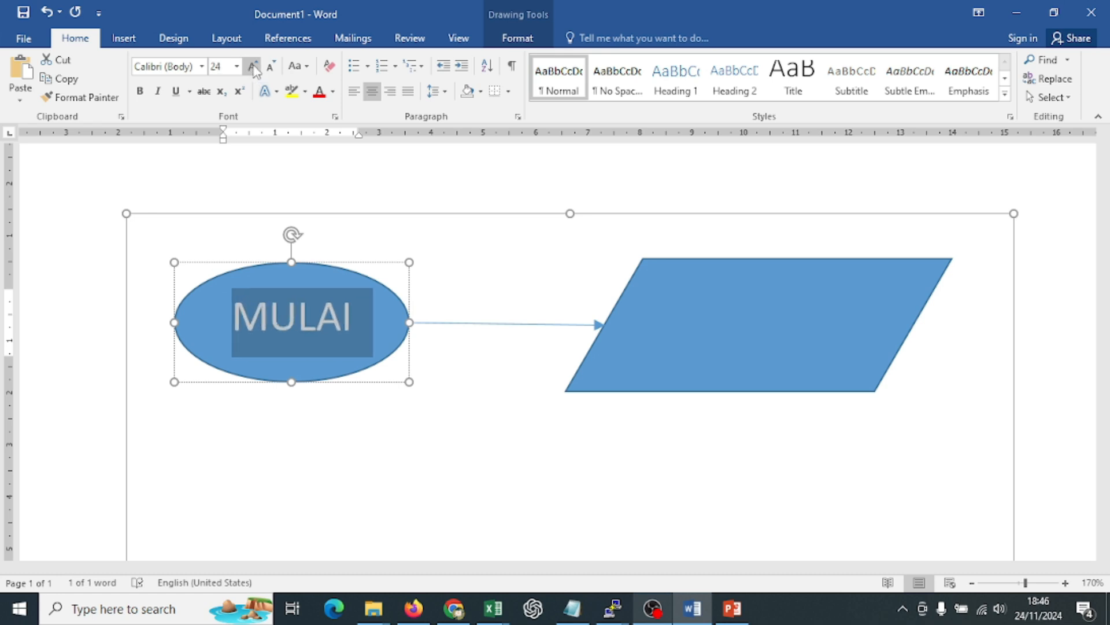
pyautogui.click(253, 67)
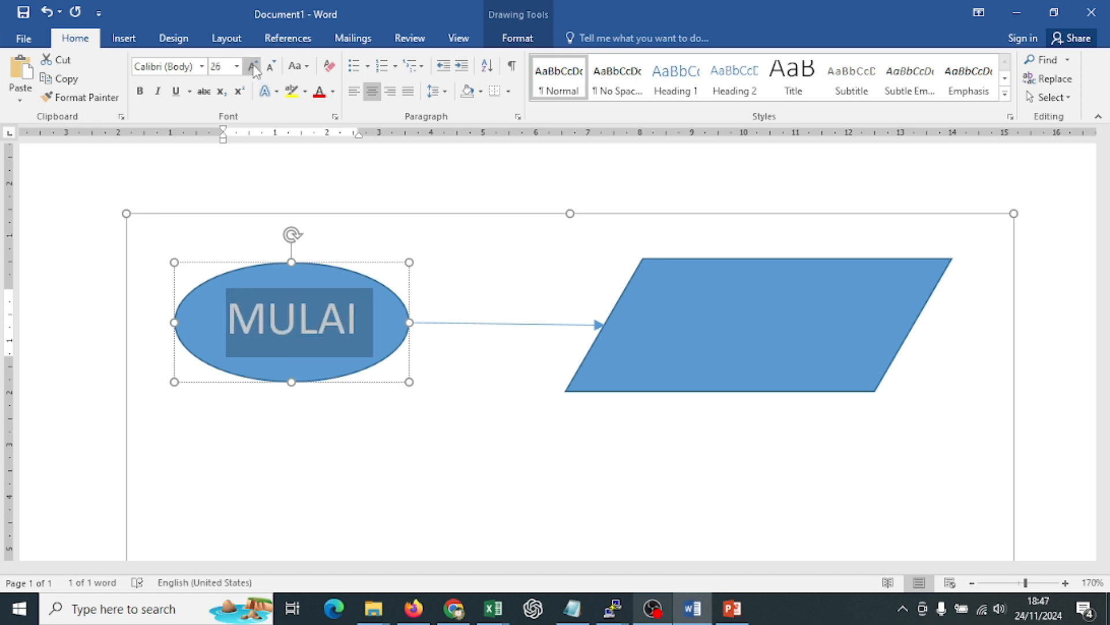
pyautogui.click(492, 272)
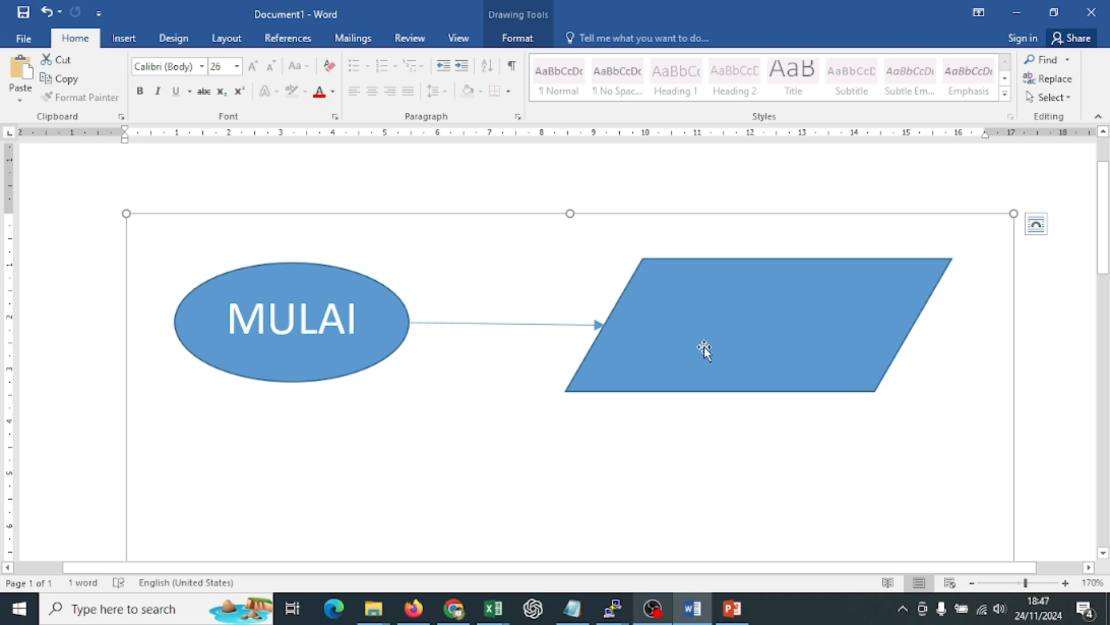
# - Add the text MASUKKAN BILANGAN BULAT inside the parallelogram, with a paragraph break before BILANGAN
pyautogui.click(751, 326)
pyautogui.rightClick(769, 321)
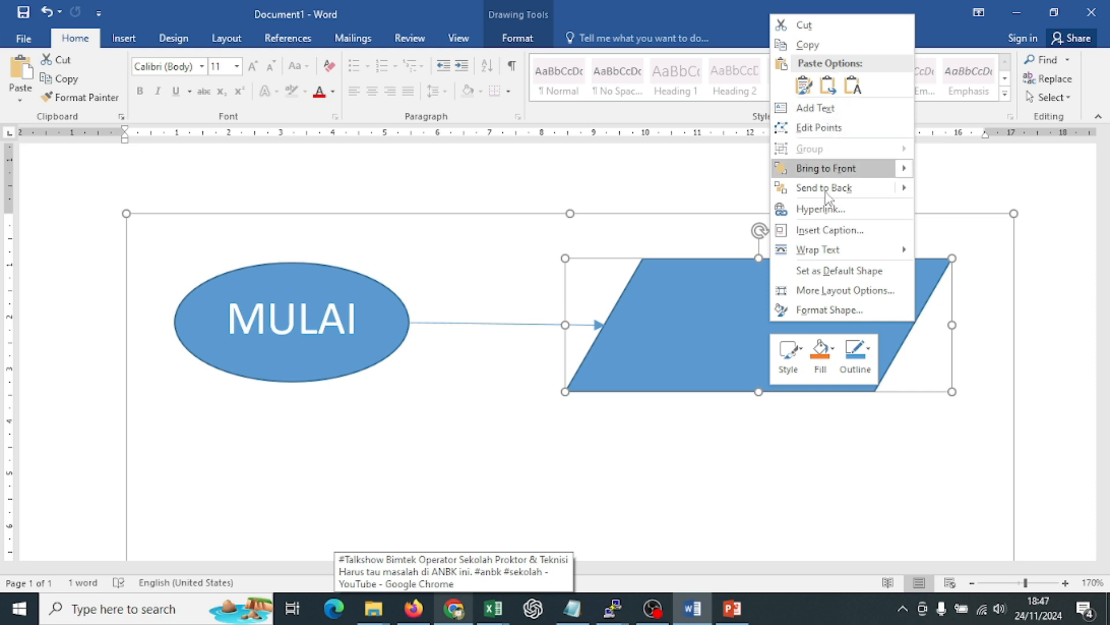
pyautogui.click(817, 108)
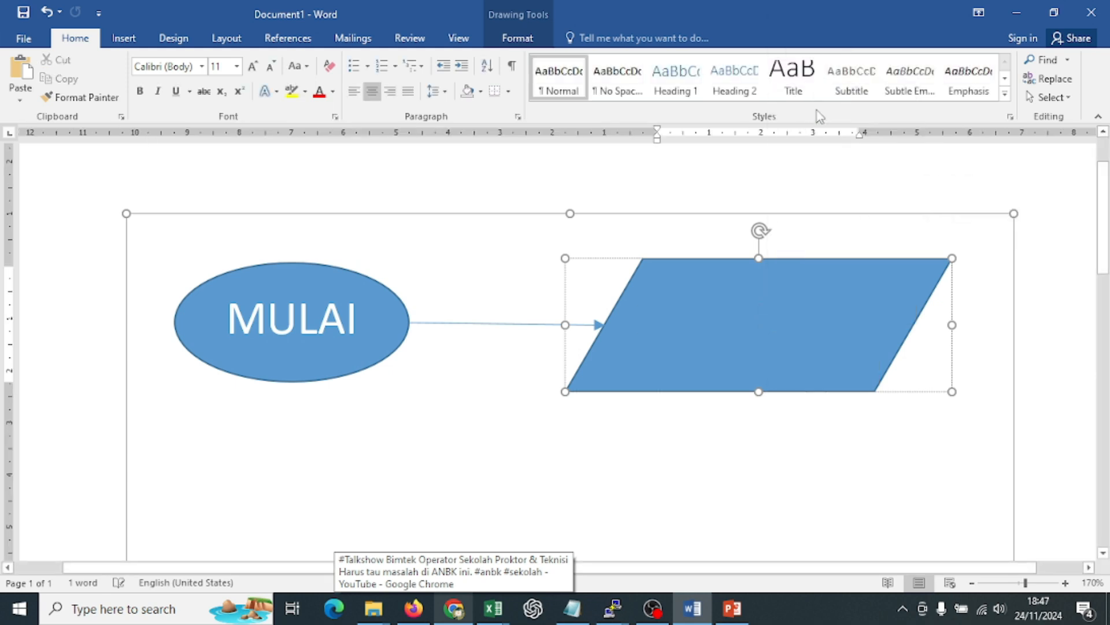
pyautogui.write('MASUKKAN')
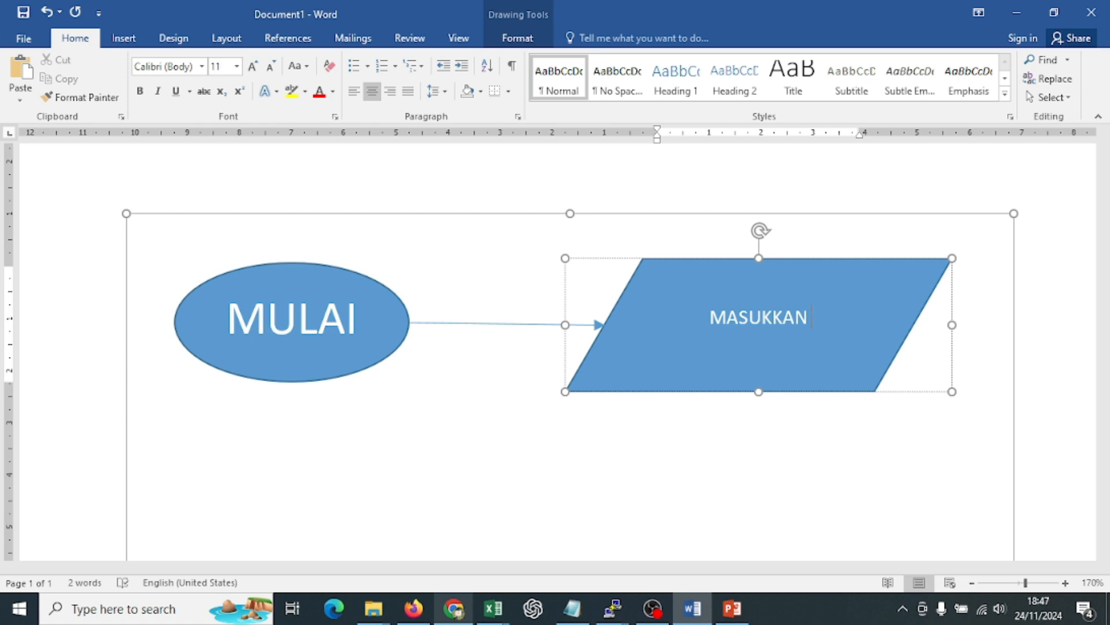
pyautogui.write(' BILANGAN')
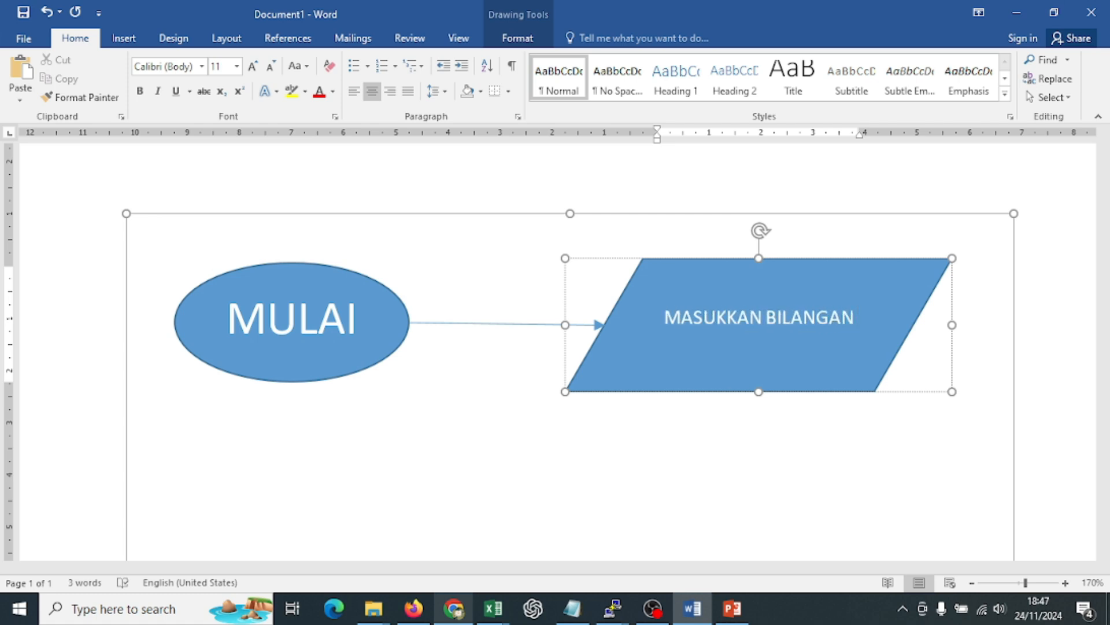
pyautogui.write(' BULAT')
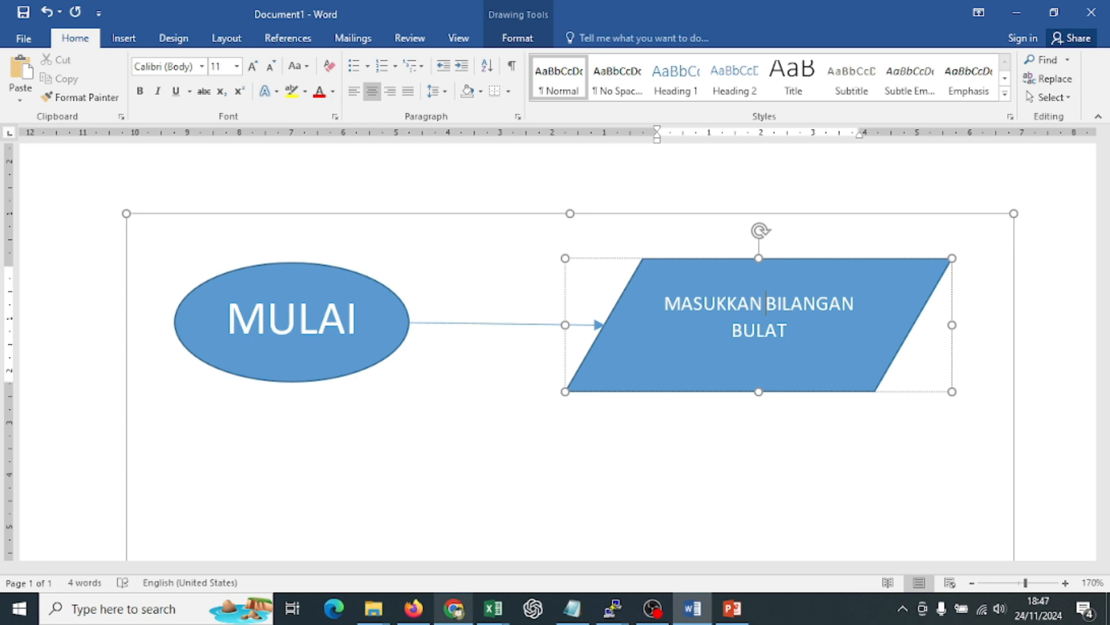
pyautogui.click(766, 303)
pyautogui.press('Return')
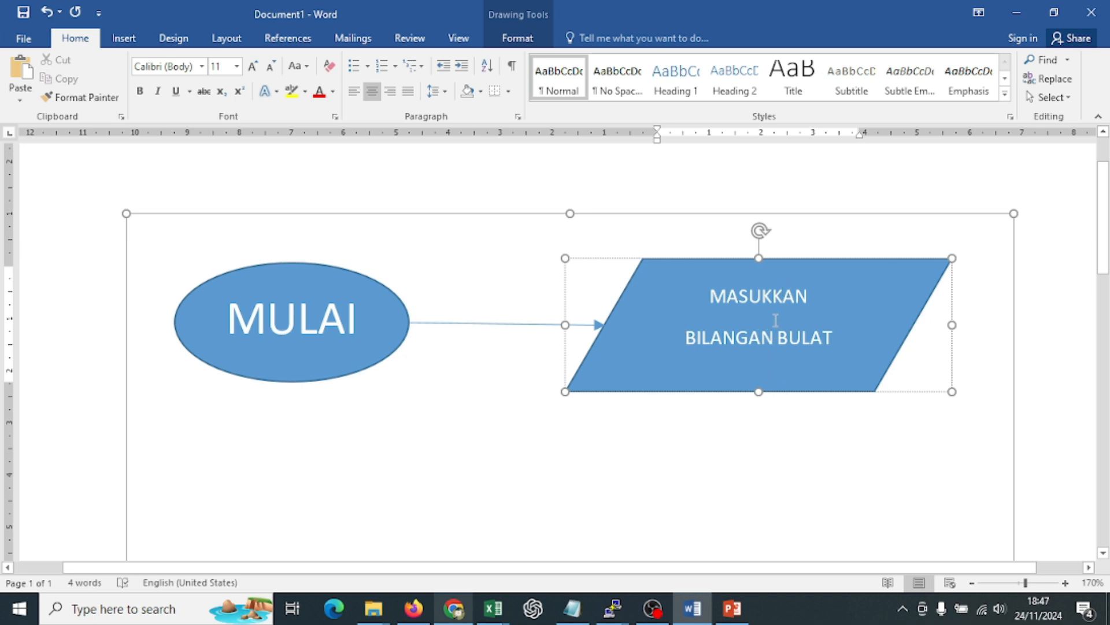
# - Enlarge all of the parallelogram's text to font size 14
pyautogui.hotkey('ctrl', 'a')
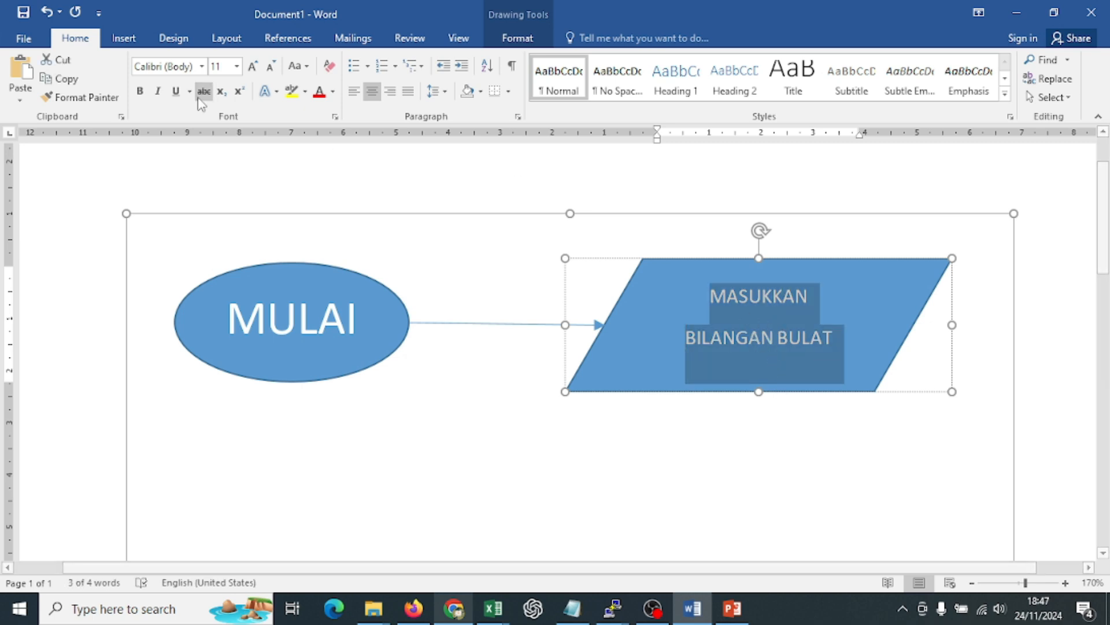
pyautogui.click(252, 67)
pyautogui.click(253, 67)
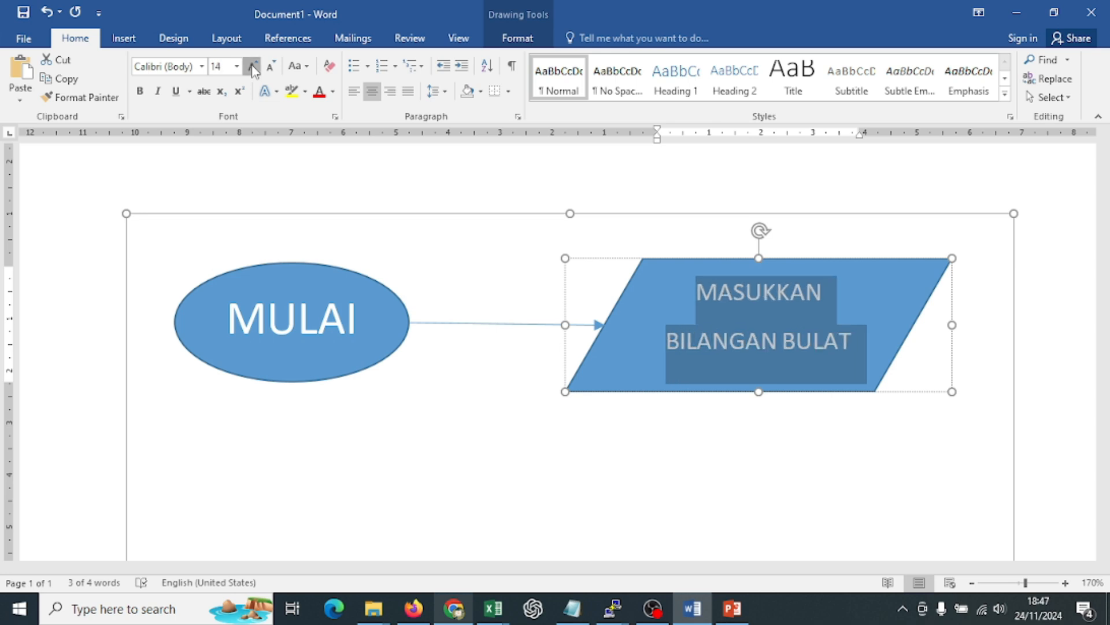
pyautogui.click(252, 66)
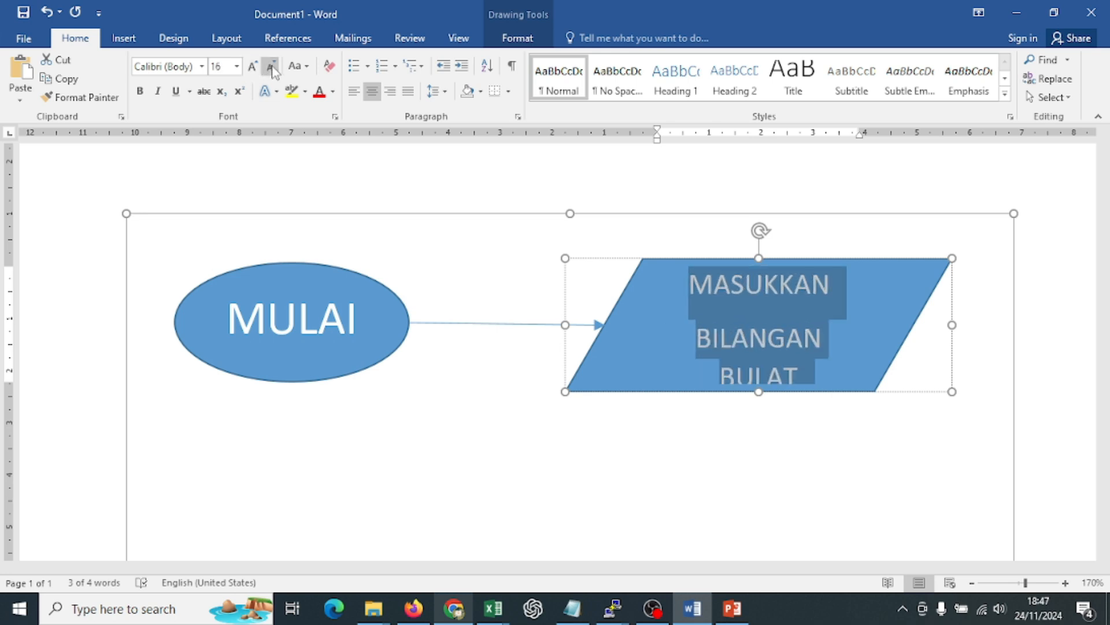
pyautogui.click(275, 70)
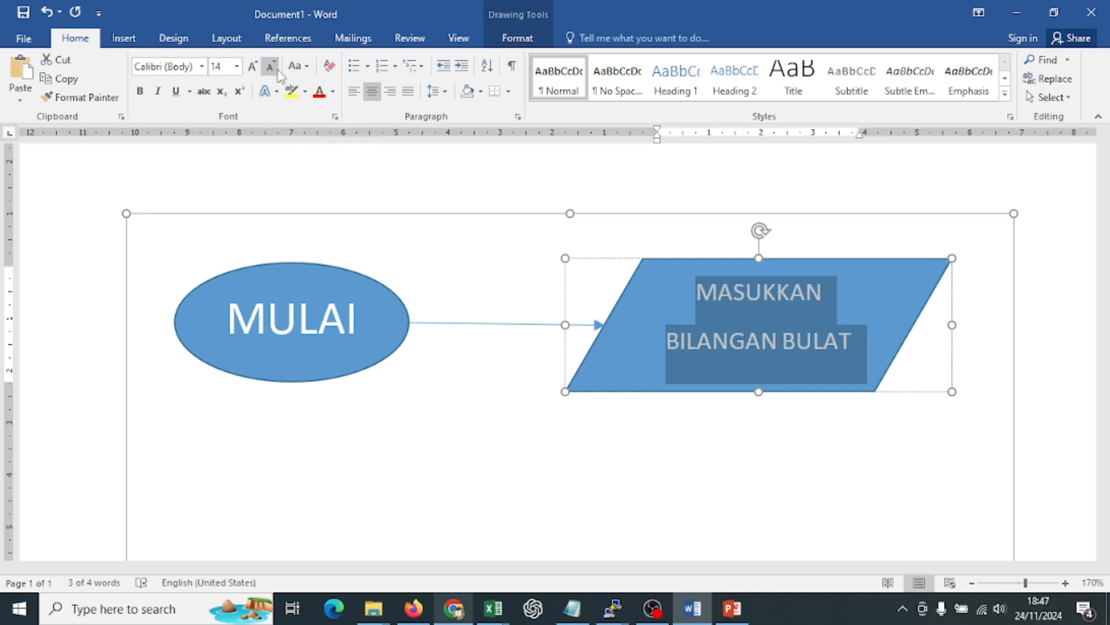
pyautogui.click(550, 480)
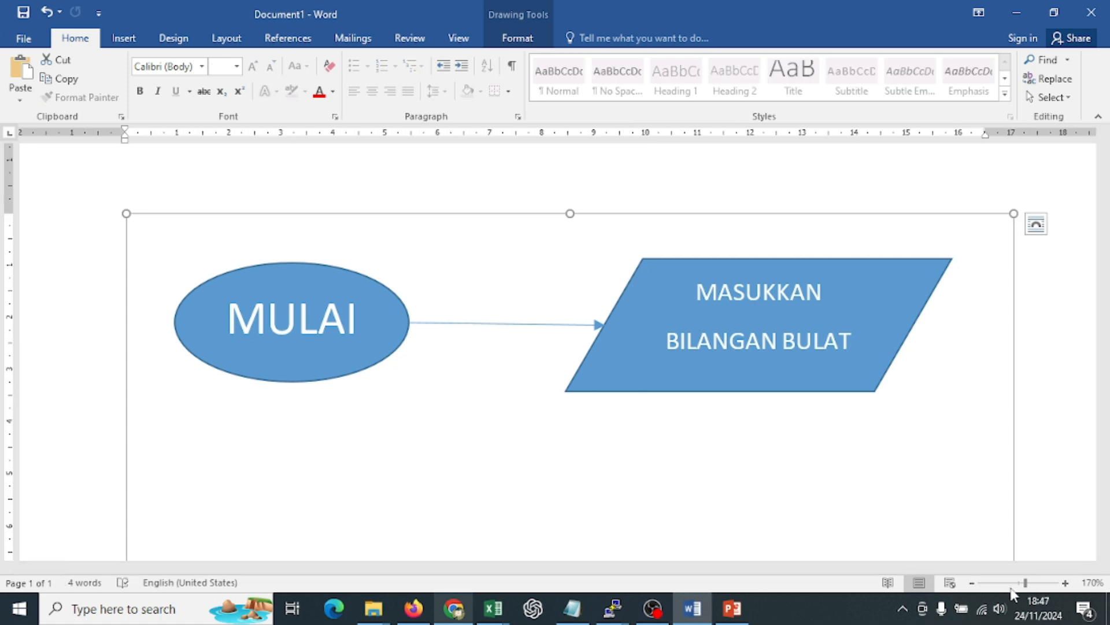
# - Zoom out until the whole page and drawing canvas can be viewed, and set the zoom to 70%
pyautogui.click(972, 583)
pyautogui.click(972, 583)
pyautogui.doubleClick(972, 583)
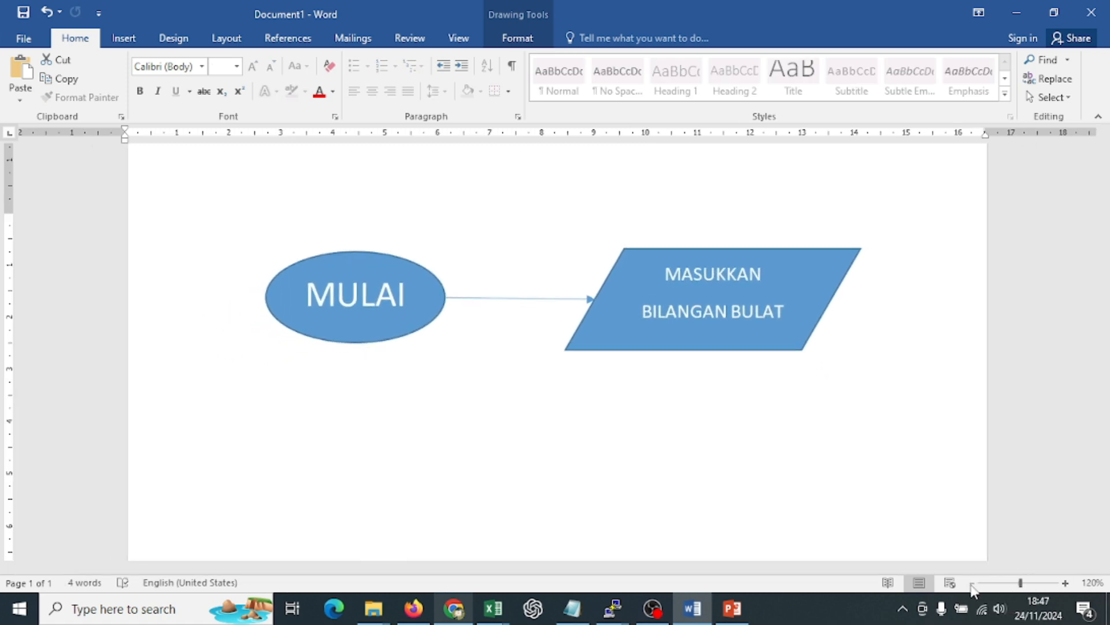
pyautogui.doubleClick(972, 583)
pyautogui.click(972, 583)
pyautogui.doubleClick(972, 583)
pyautogui.doubleClick(972, 583)
pyautogui.click(972, 582)
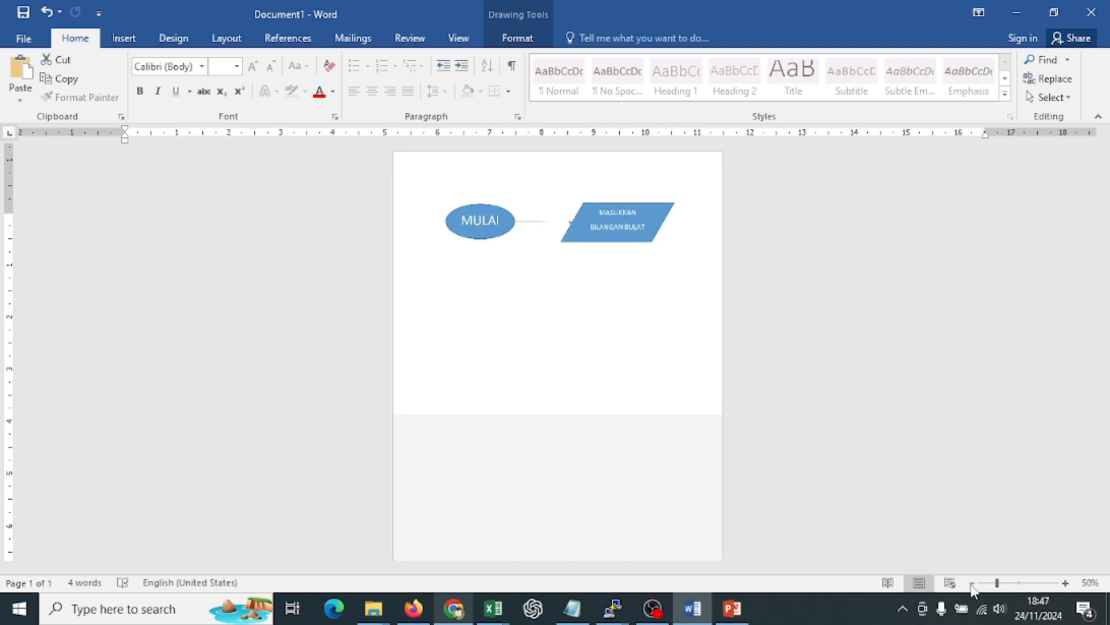
pyautogui.click(972, 583)
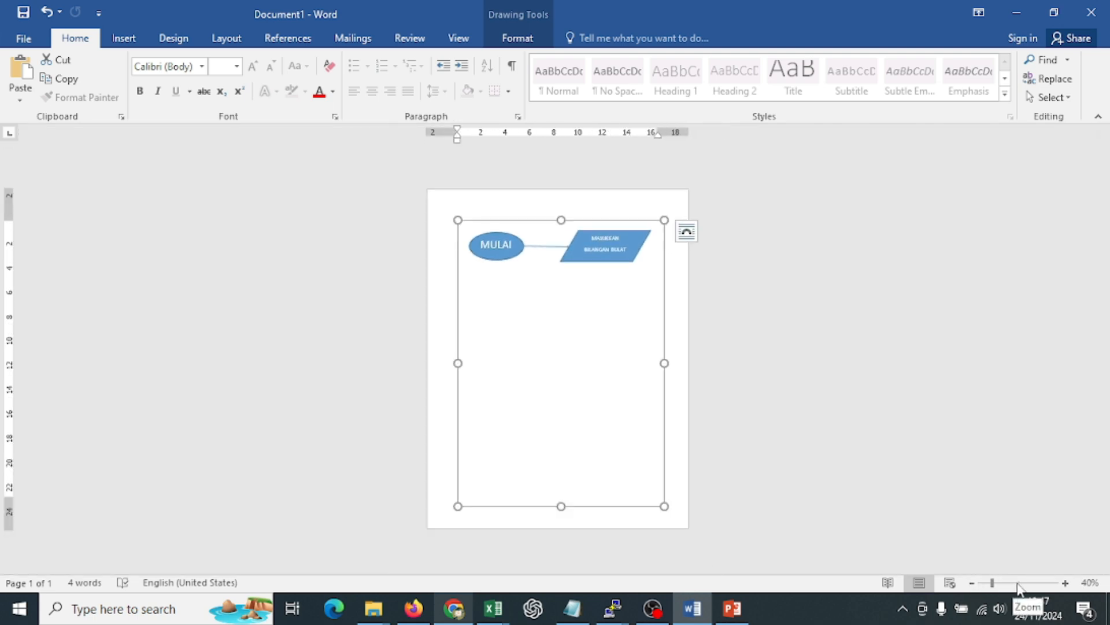
pyautogui.click(1066, 583)
pyautogui.click(1066, 583)
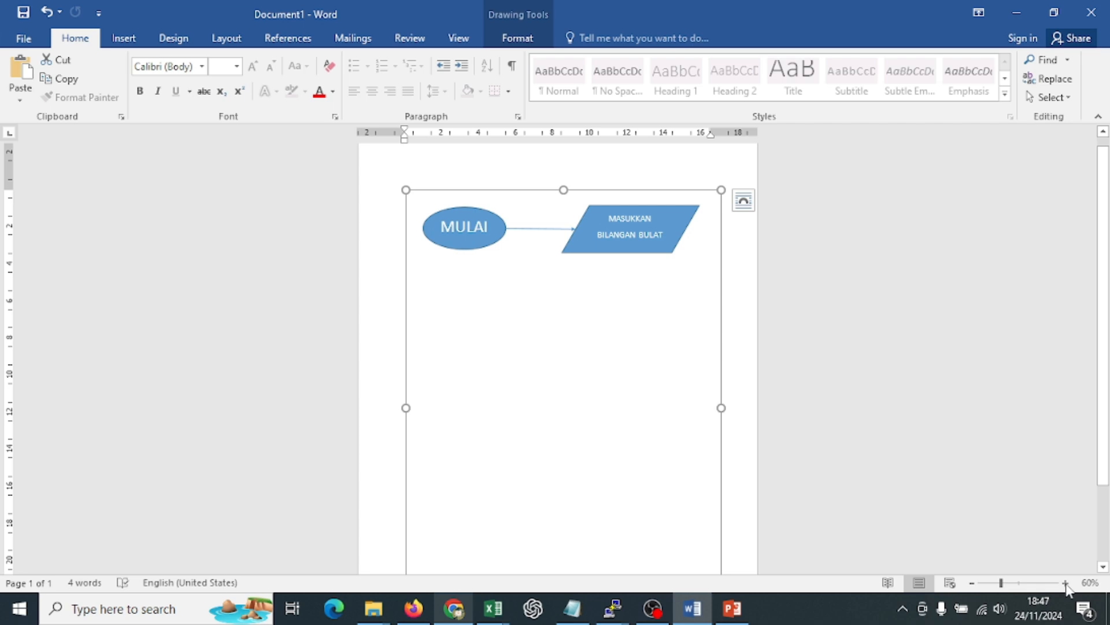
pyautogui.click(1066, 583)
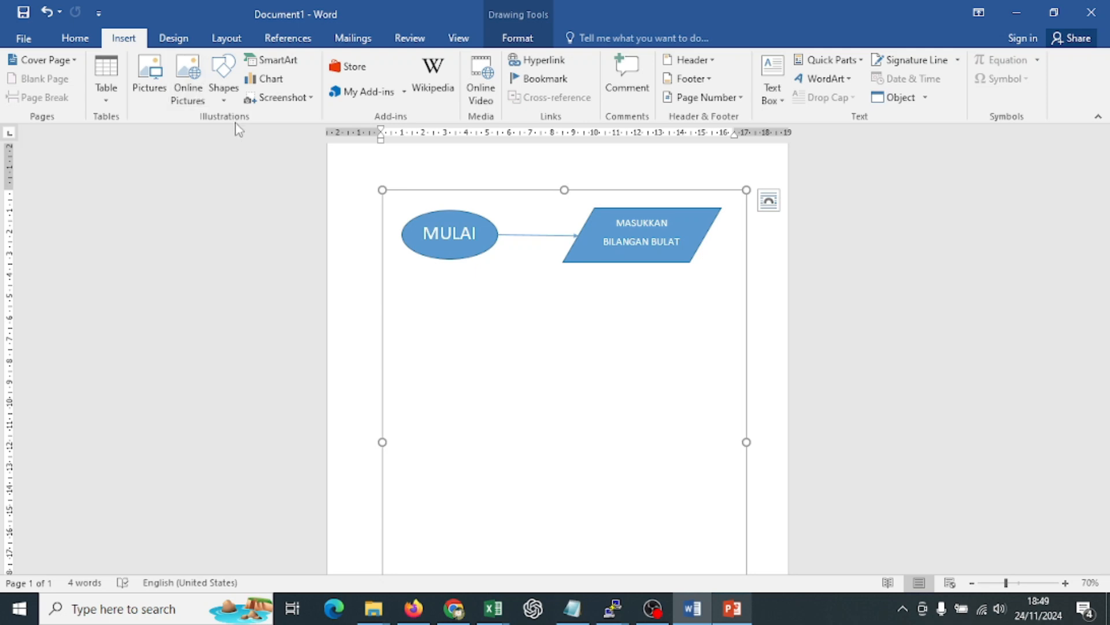
# - Draw a flowchart process rectangle about 6.6 cm wide and 2.84 cm high below the MASUKKAN BILANGAN BULAT parallelogram
pyautogui.click(229, 102)
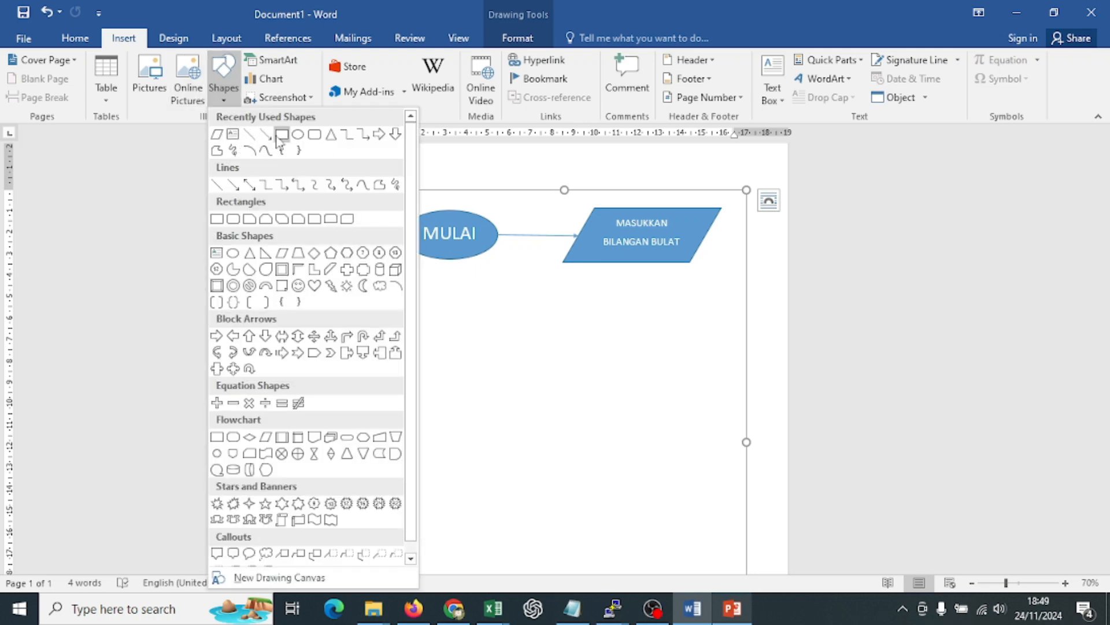
pyautogui.click(218, 443)
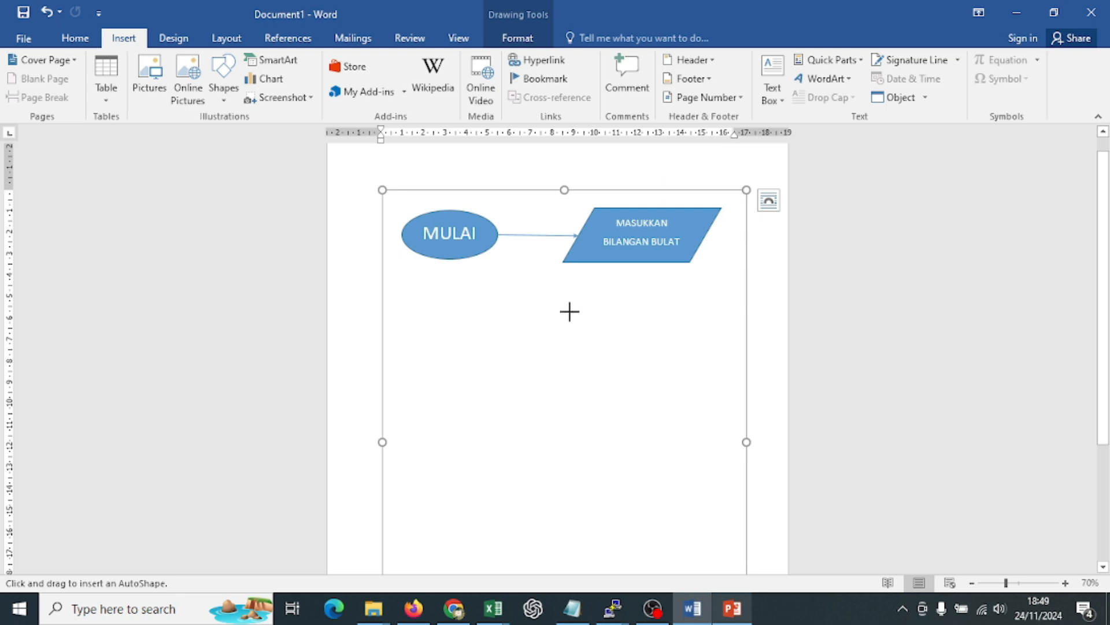
pyautogui.moveTo(562, 308); pyautogui.dragTo(704, 370)
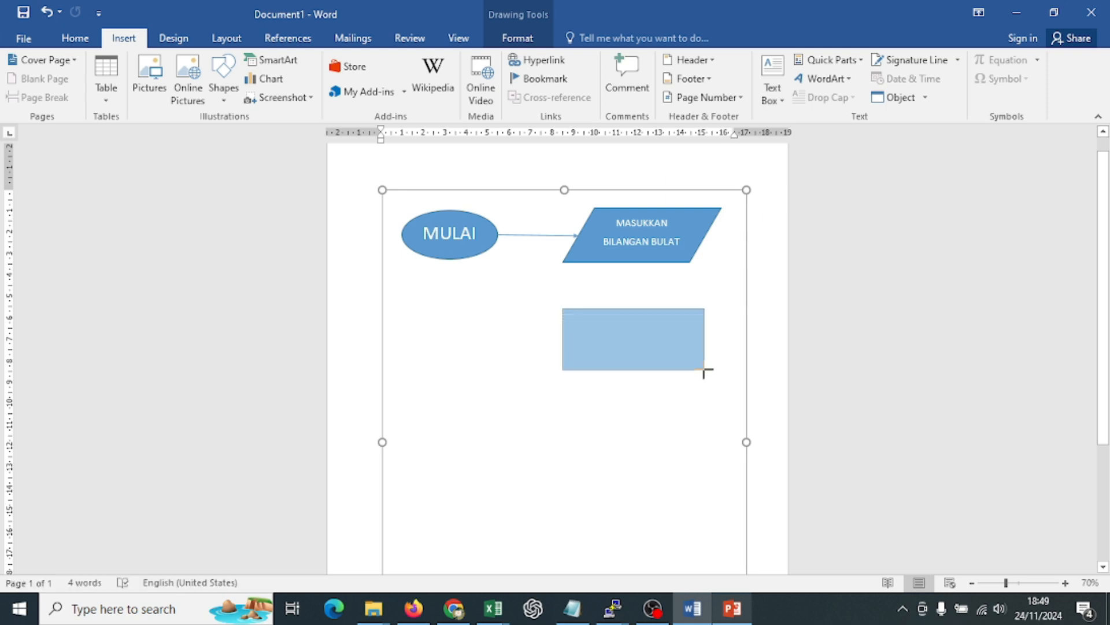
pyautogui.moveTo(705, 370); pyautogui.dragTo(704, 370)
pyautogui.click(654, 439)
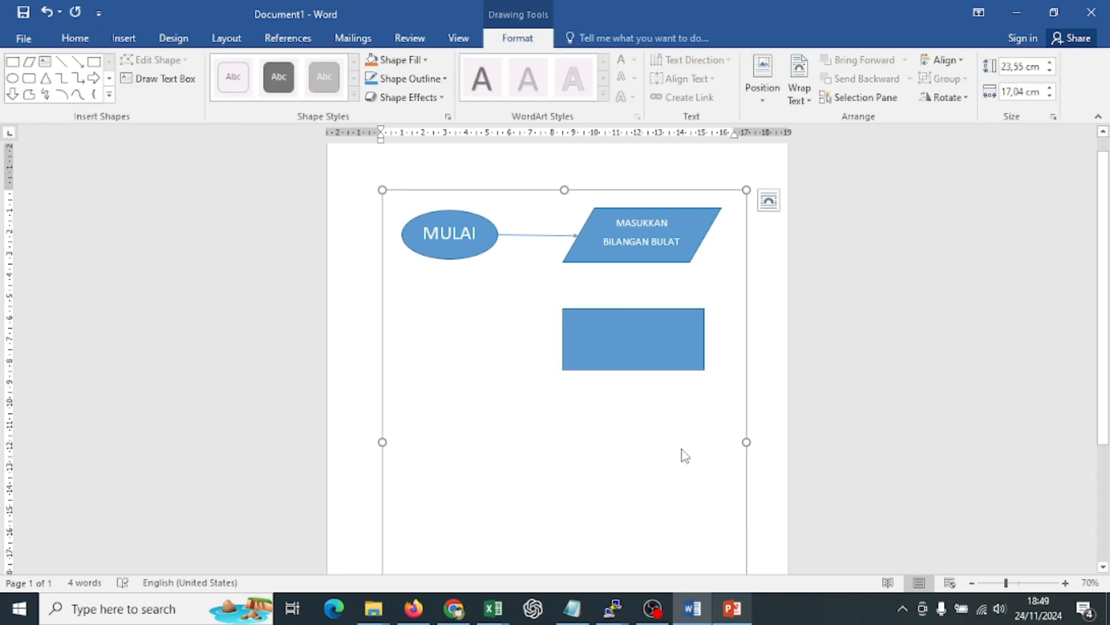
# - Add the text BILANGAN DIBAGI 2 inside the process rectangle
pyautogui.click(627, 349)
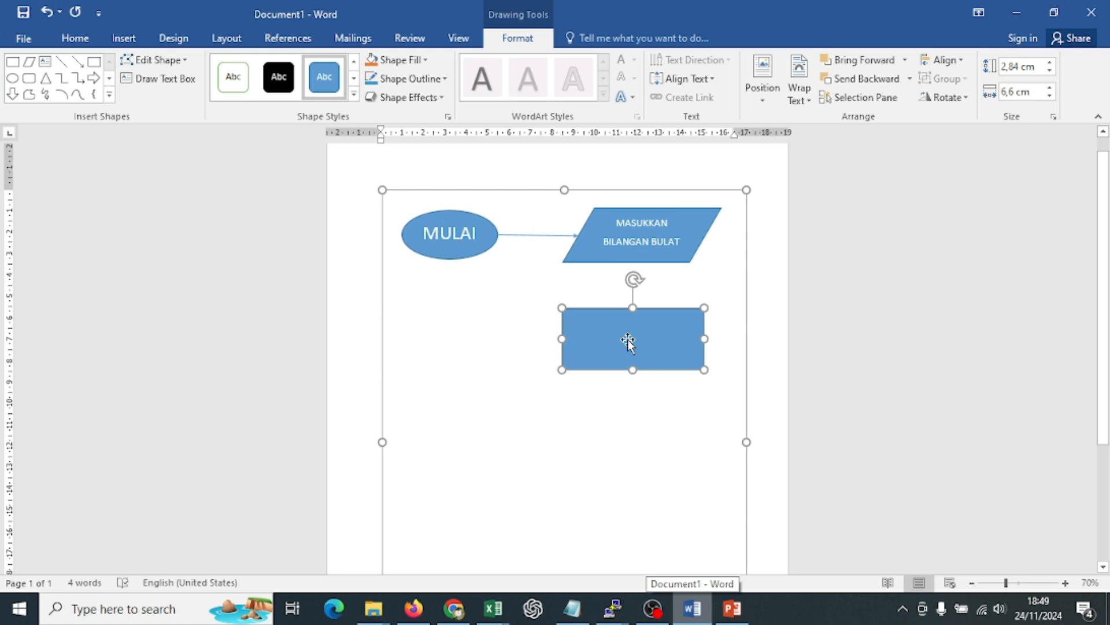
pyautogui.rightClick(629, 342)
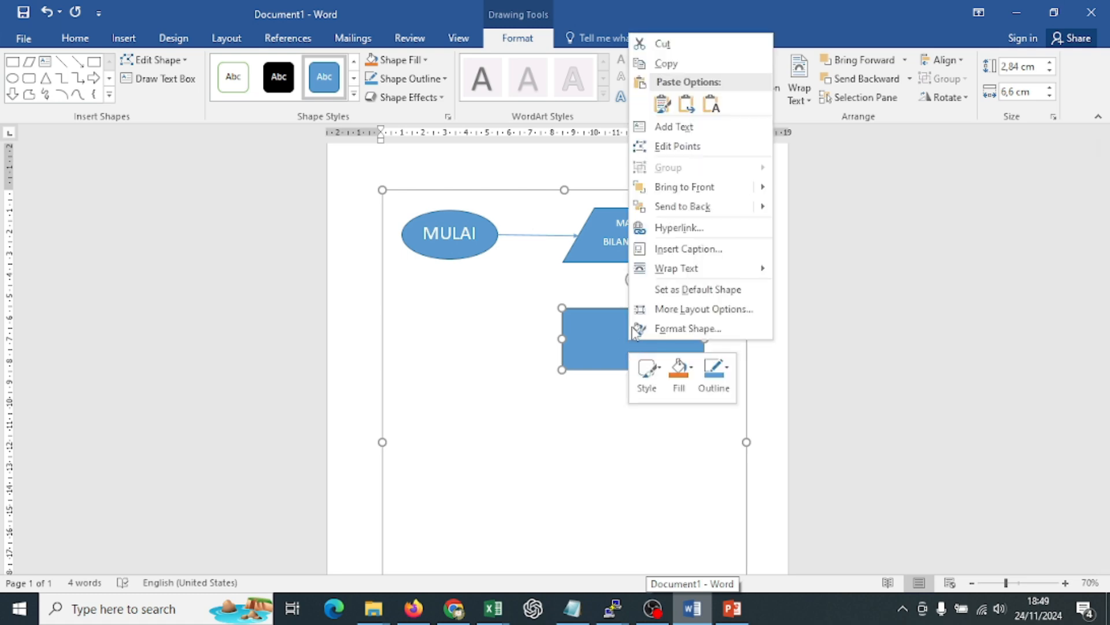
pyautogui.click(674, 128)
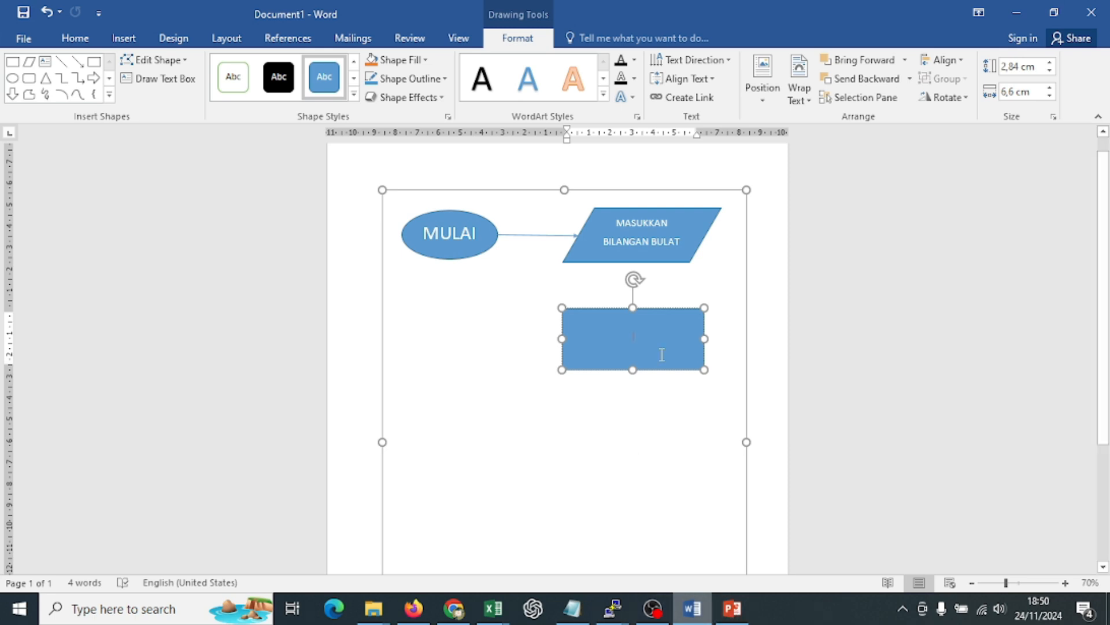
pyautogui.write('B')
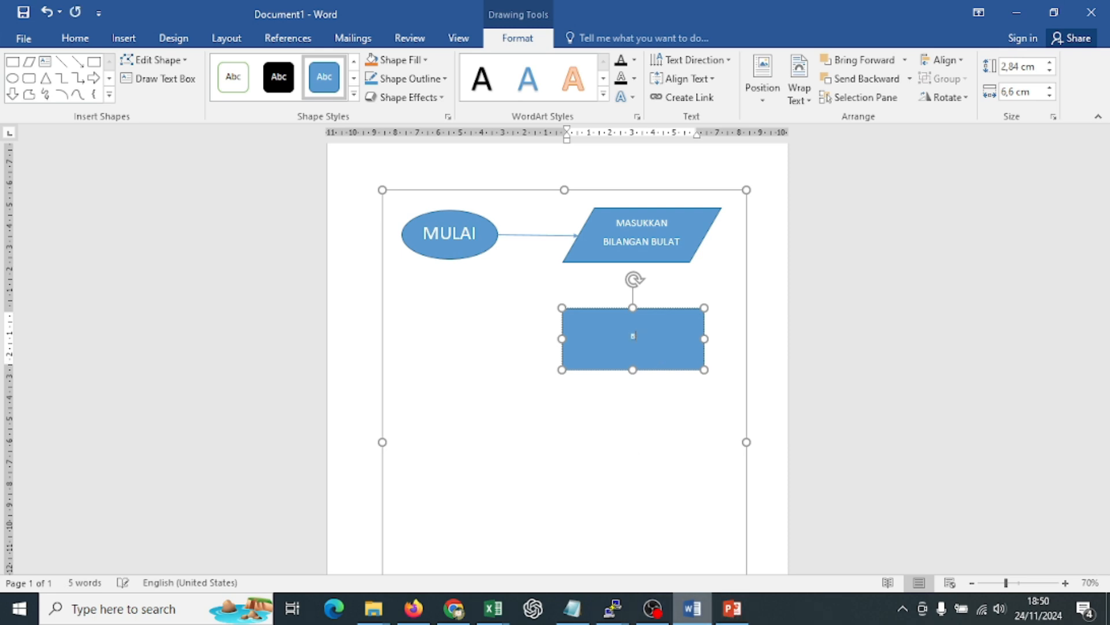
pyautogui.write('ILANGAN DIBAGI 2')
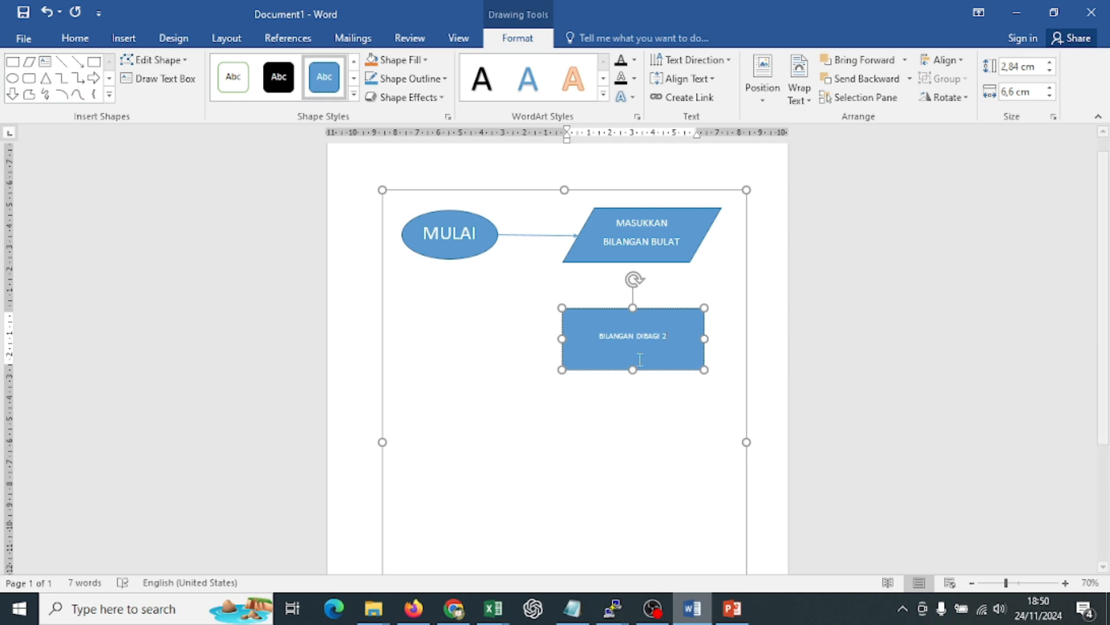
# - Enlarge the rectangle's BILANGAN DIBAGI 2 text to font size 18
pyautogui.moveTo(641, 356); pyautogui.dragTo(607, 335)
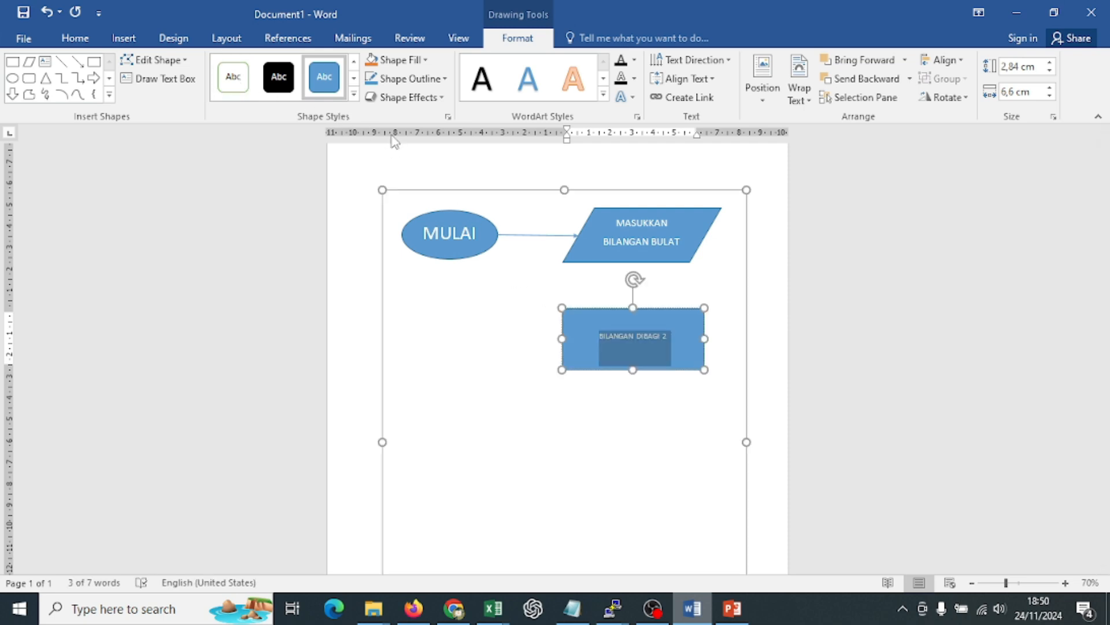
pyautogui.click(71, 38)
pyautogui.click(252, 67)
pyautogui.click(253, 68)
pyautogui.click(253, 67)
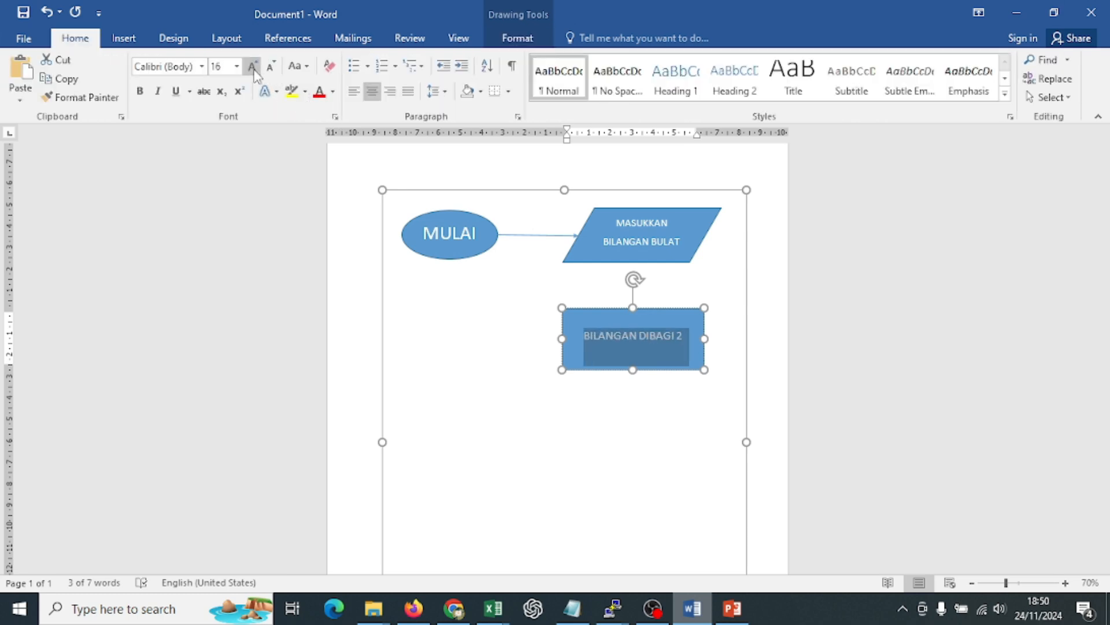
pyautogui.click(252, 68)
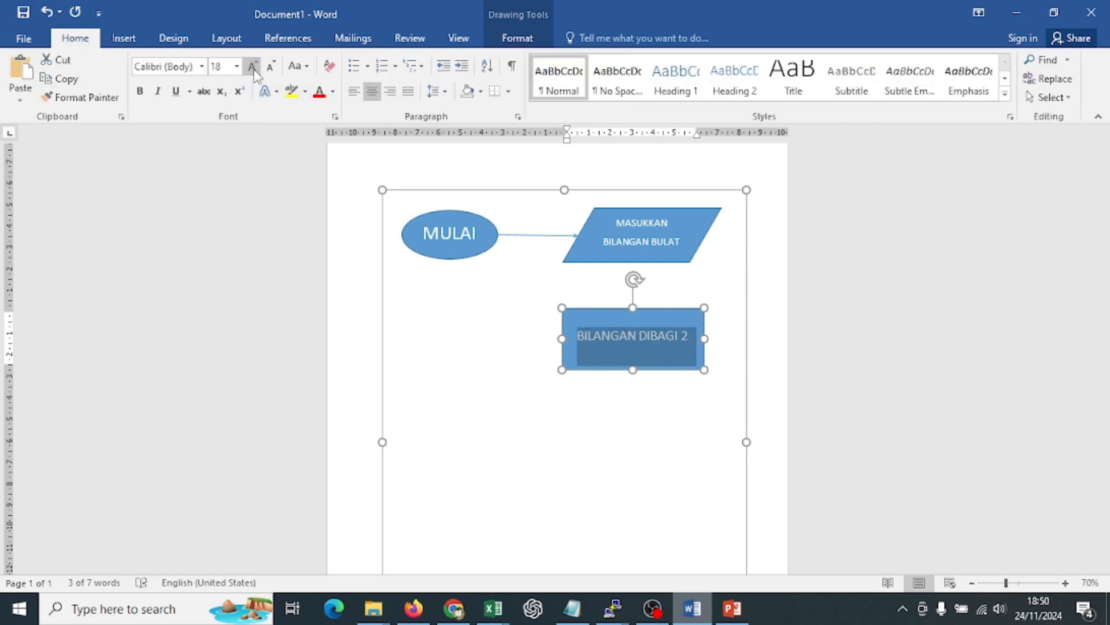
pyautogui.click(431, 364)
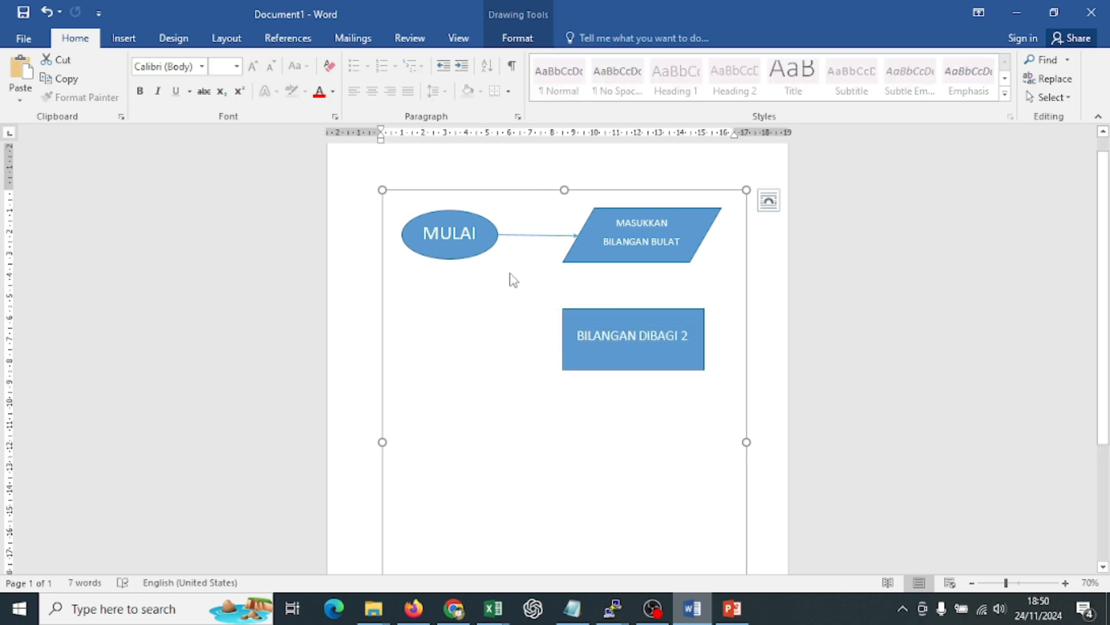
# - Connect the bottom edge of the MASUKKAN BILANGAN BULAT parallelogram to the top centre of the rectangle with a straight arrow
pyautogui.click(123, 38)
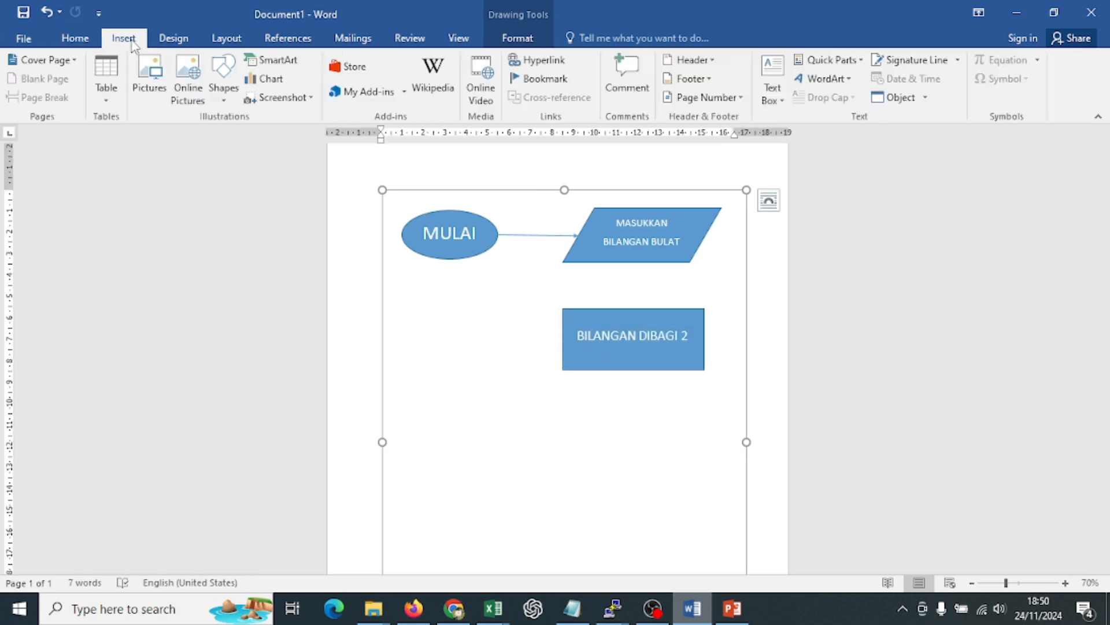
pyautogui.click(225, 93)
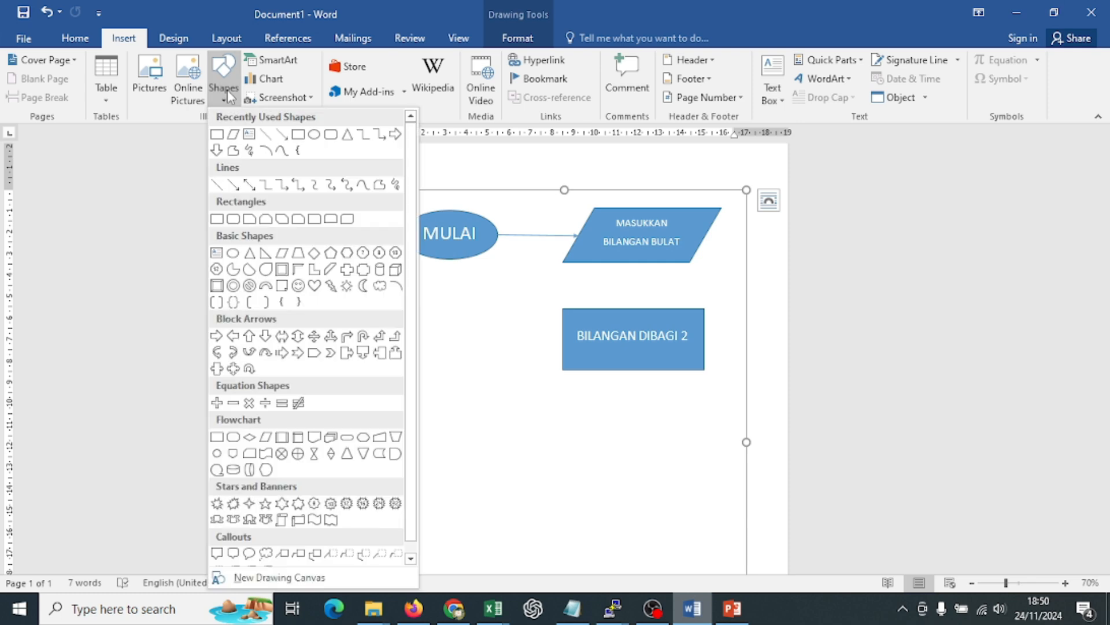
pyautogui.click(233, 185)
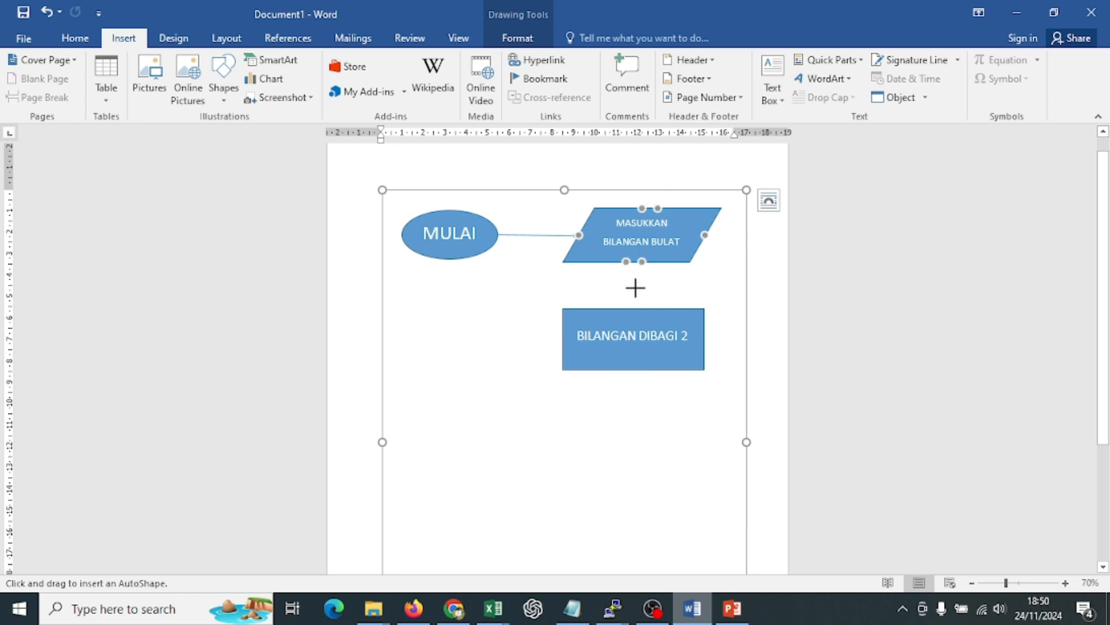
pyautogui.moveTo(626, 261); pyautogui.dragTo(633, 307)
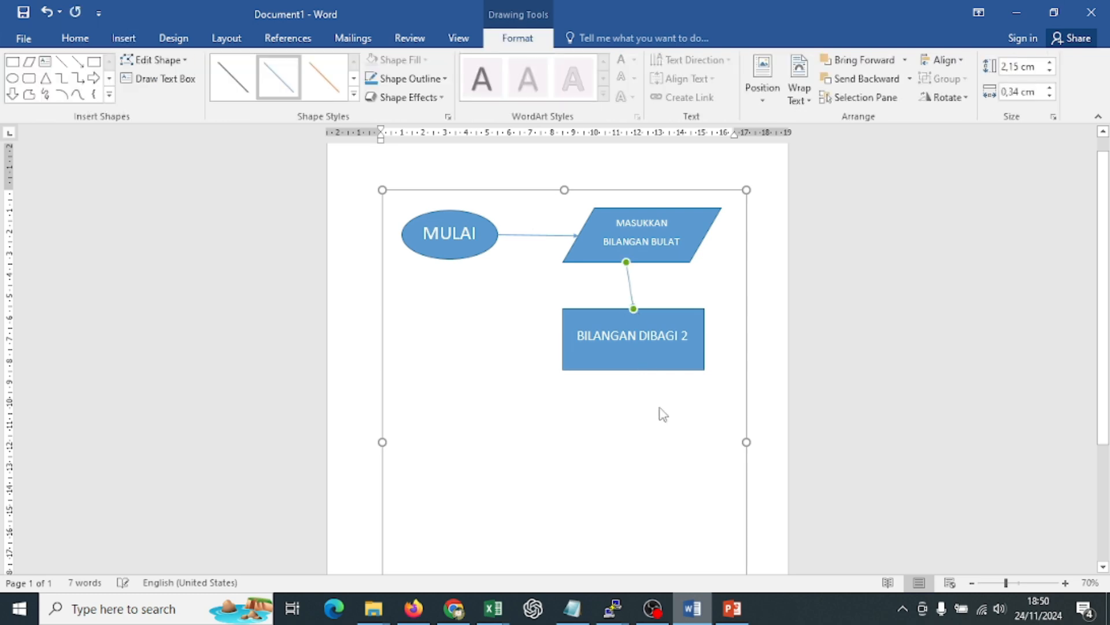
# - Move the BILANGAN DIBAGI 2 rectangle slightly up and left so its connecting arrow runs vertically
pyautogui.click(665, 362)
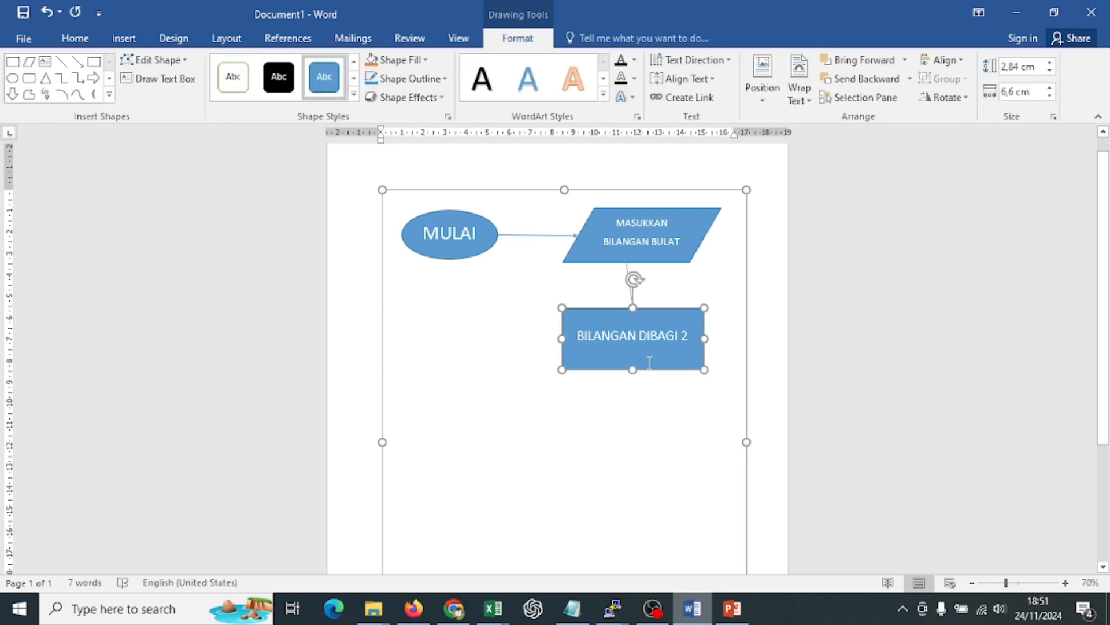
pyautogui.click(670, 416)
pyautogui.click(652, 333)
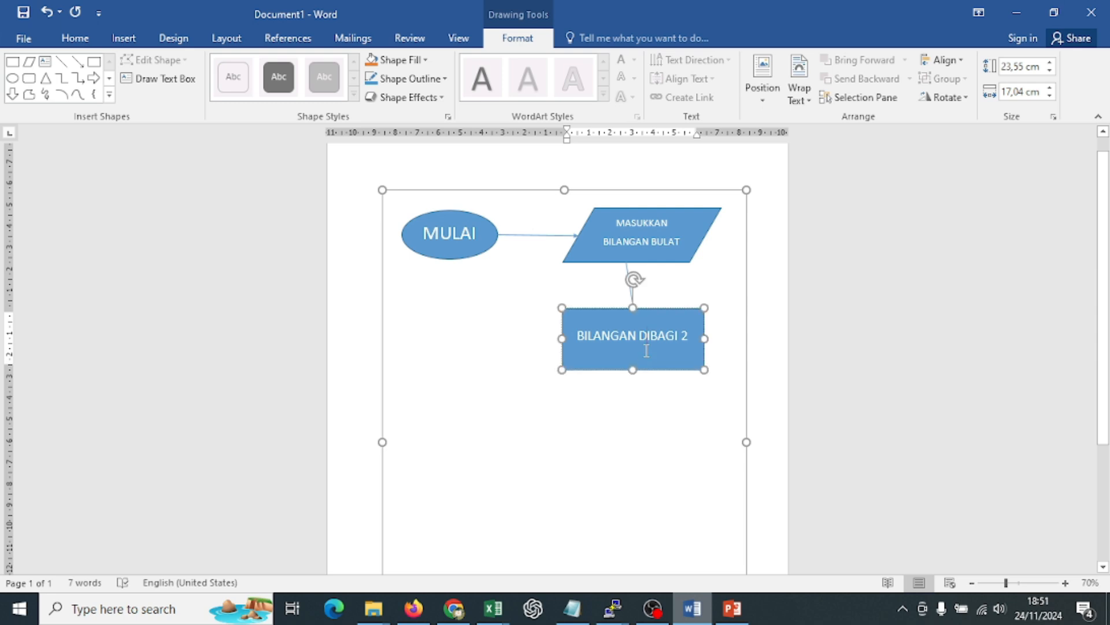
pyautogui.moveTo(653, 312)
pyautogui.mouseDown()
pyautogui.moveTo(449, 315)
pyautogui.moveTo(699, 307)
pyautogui.moveTo(645, 304)
pyautogui.moveTo(646, 294)
pyautogui.mouseUp()
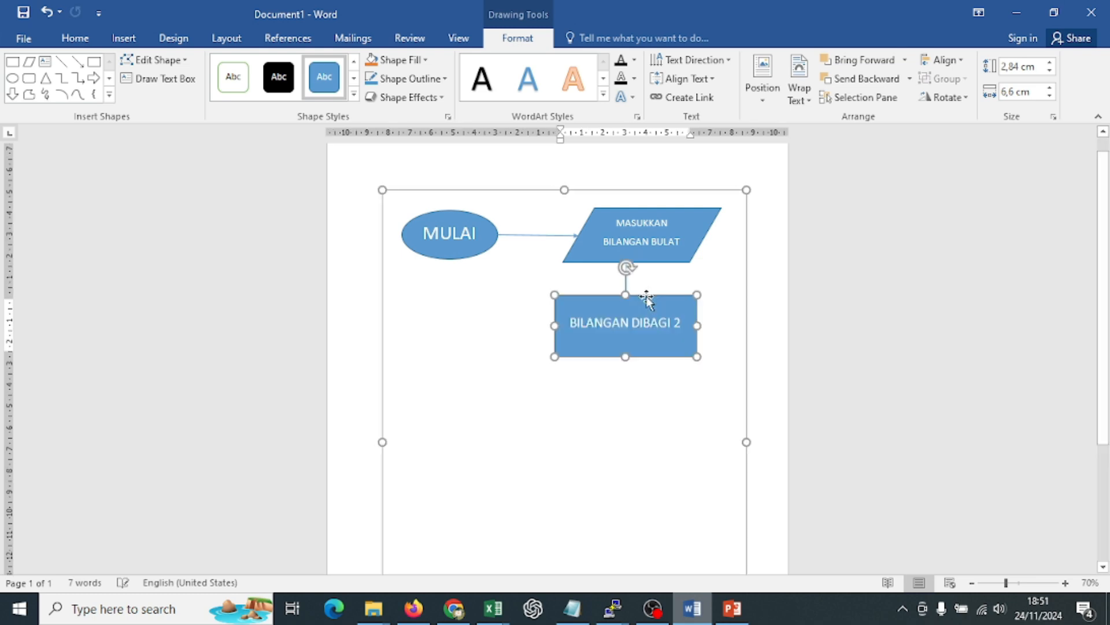
pyautogui.click(720, 381)
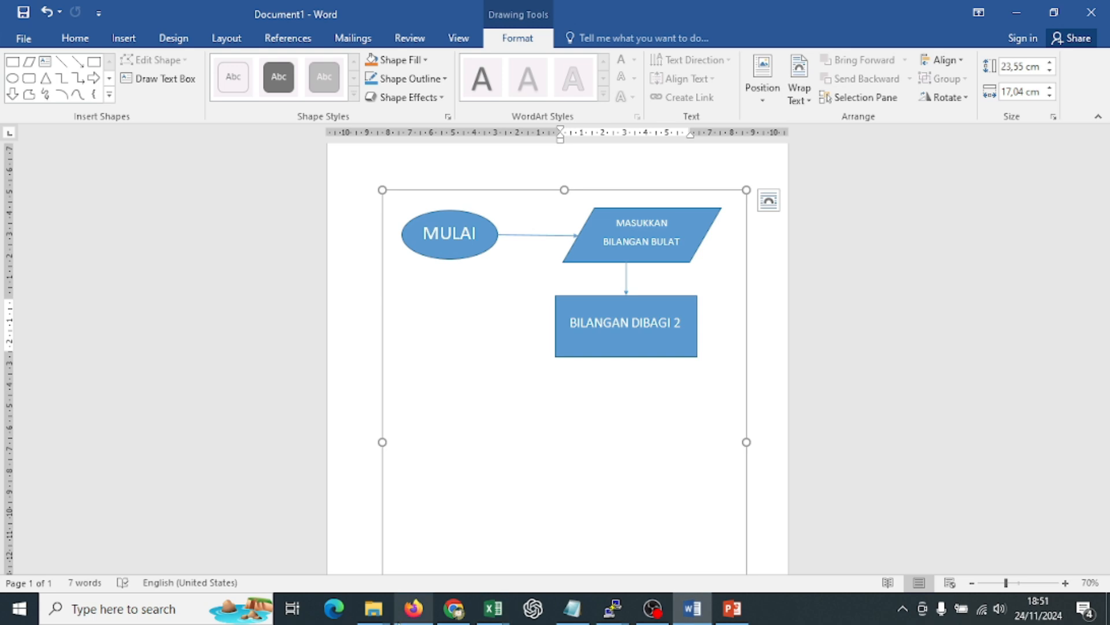
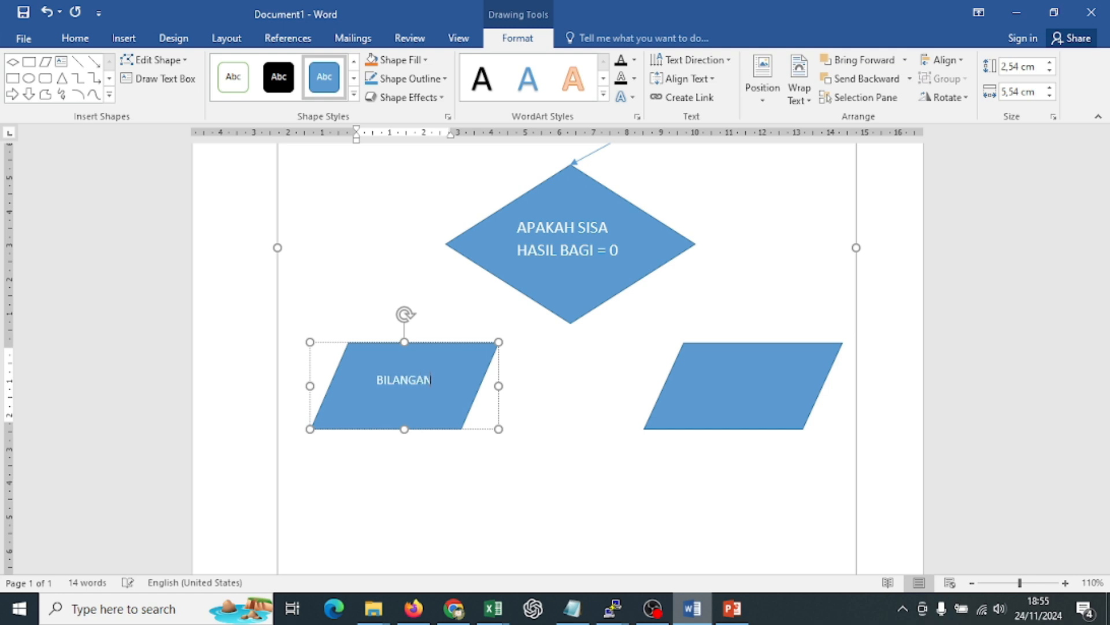
# - Add GENAP as a new paragraph below BILANGAN in the left parallelogram, and enter BILANGAN and GANJIL as two paragraphs in the right one
pyautogui.press('Return')
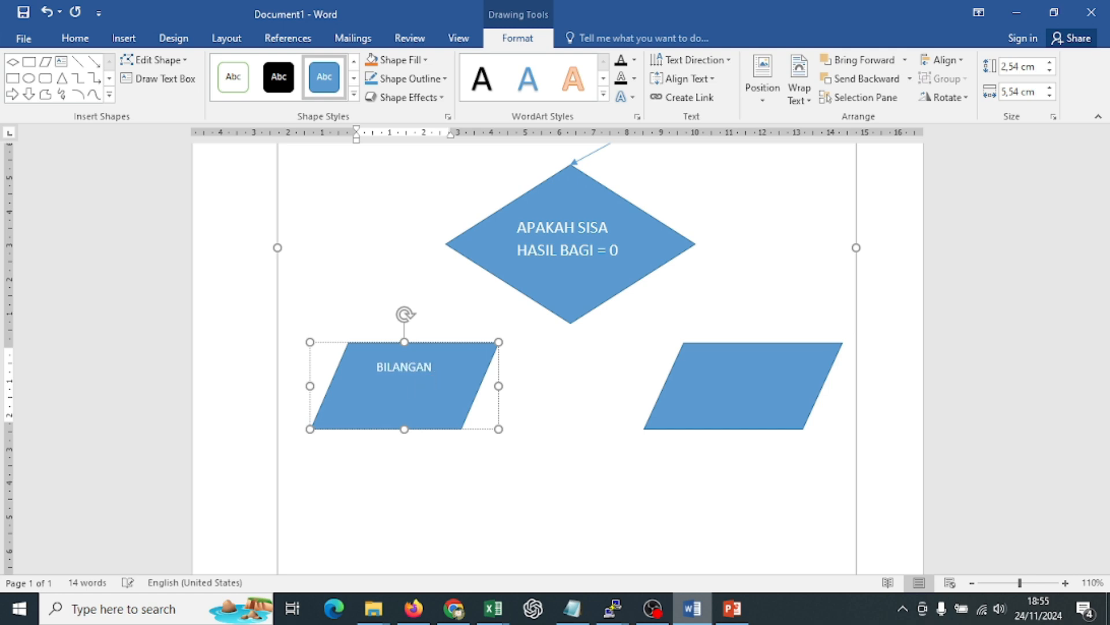
pyautogui.write('GENAP')
pyautogui.click(737, 387)
pyautogui.rightClick(738, 386)
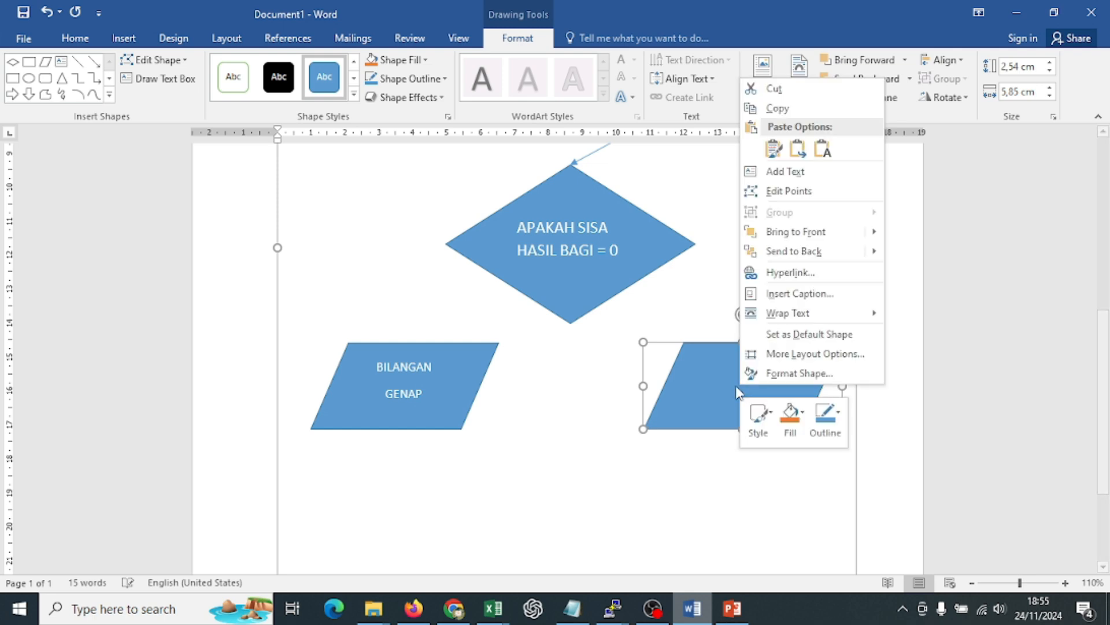
pyautogui.click(779, 172)
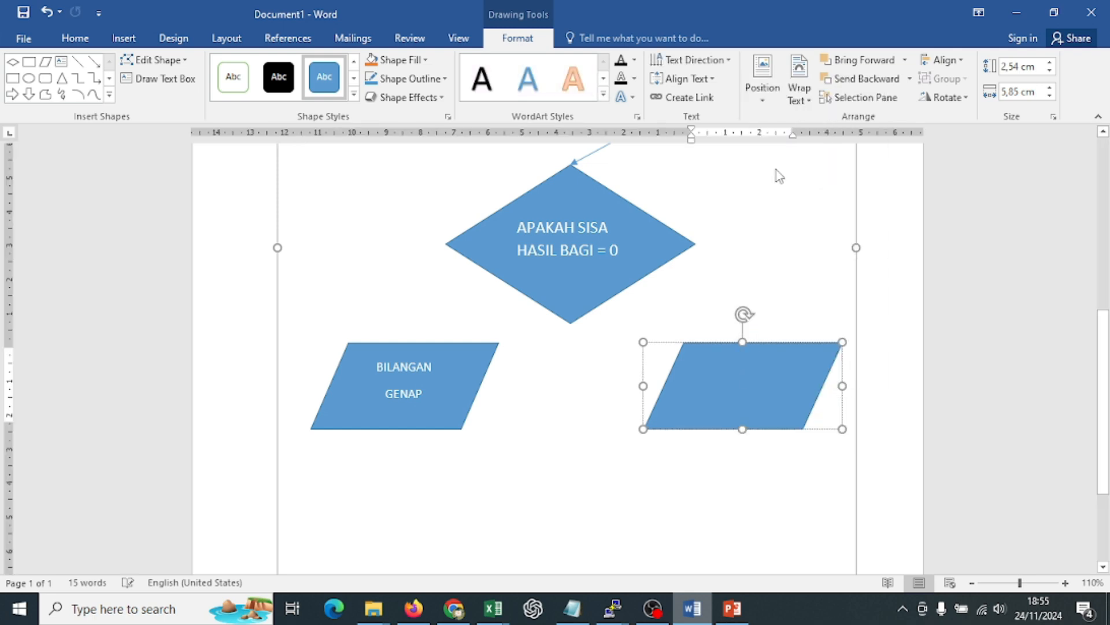
pyautogui.write('BILANGAN')
pyautogui.press('Return')
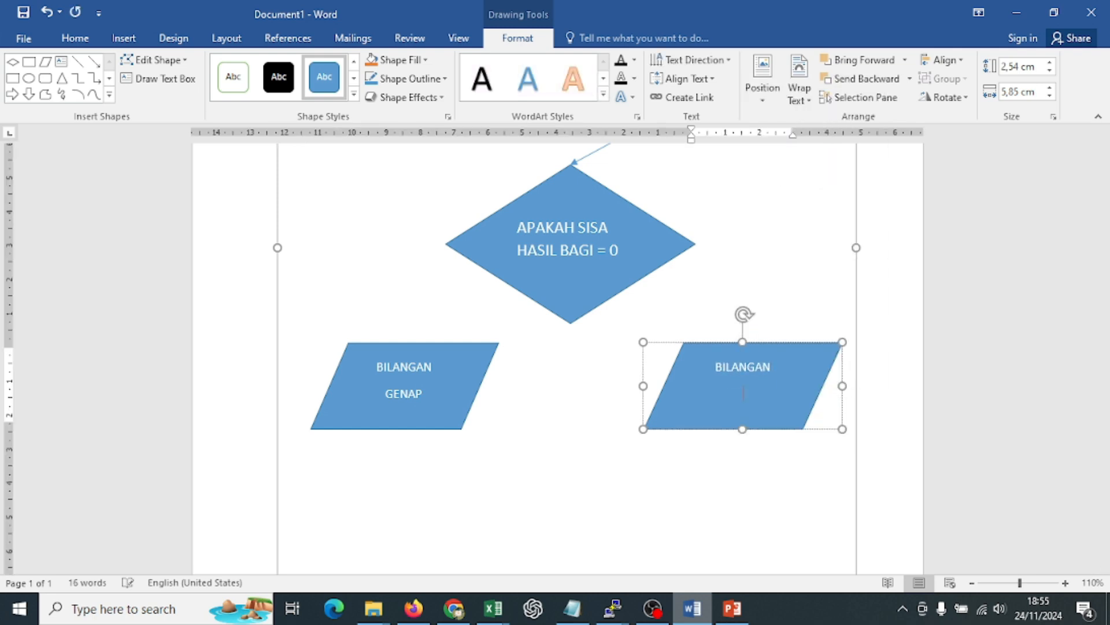
pyautogui.write('GANJIL')
pyautogui.click(566, 505)
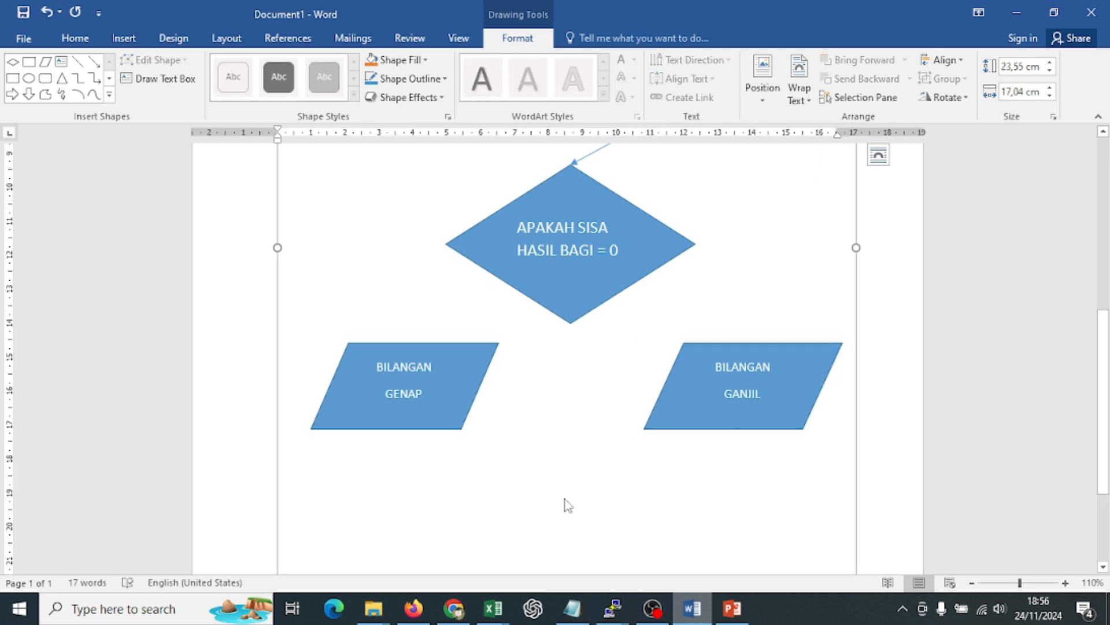
# - Connect the diamond's right corner to the top of the BILANGAN GANJIL parallelogram with an elbow arrow
pyautogui.scroll(1, 590, 491)
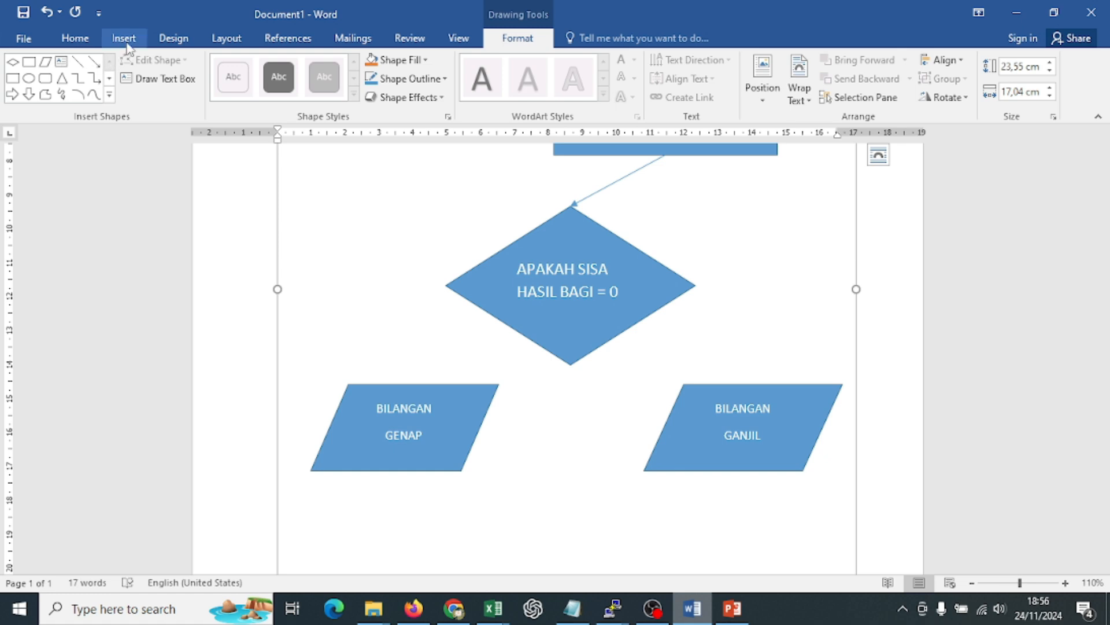
pyautogui.click(128, 46)
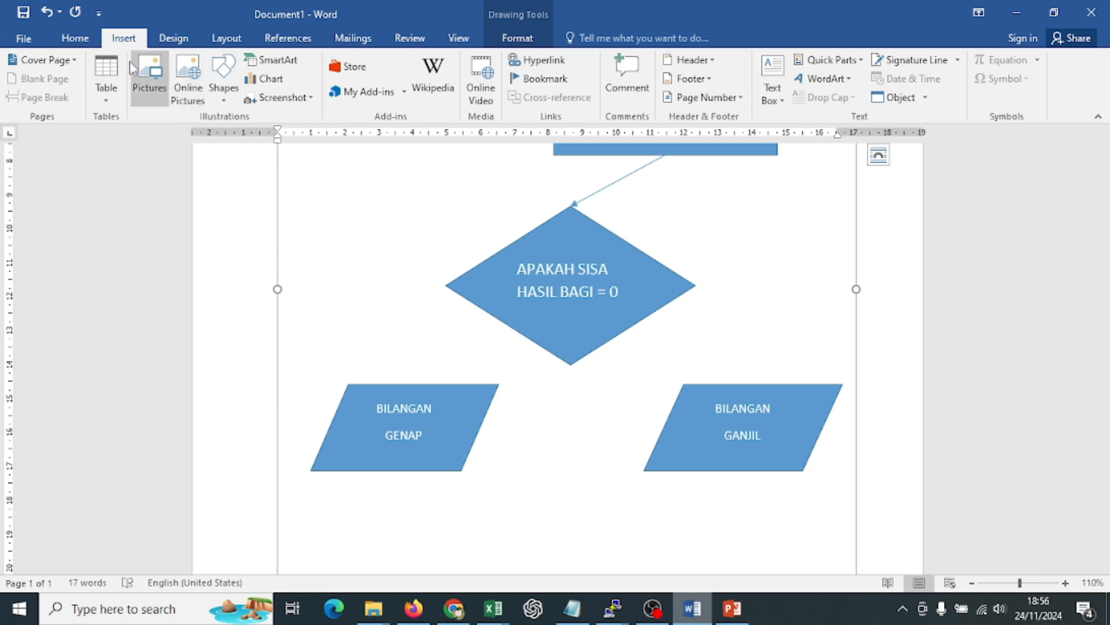
pyautogui.click(216, 104)
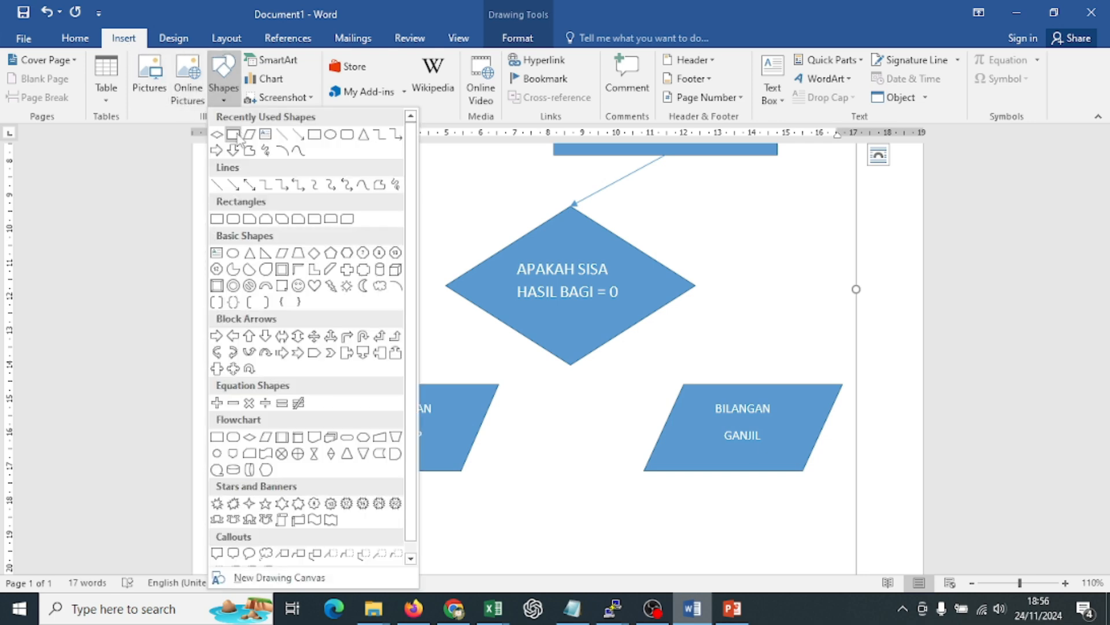
pyautogui.click(280, 183)
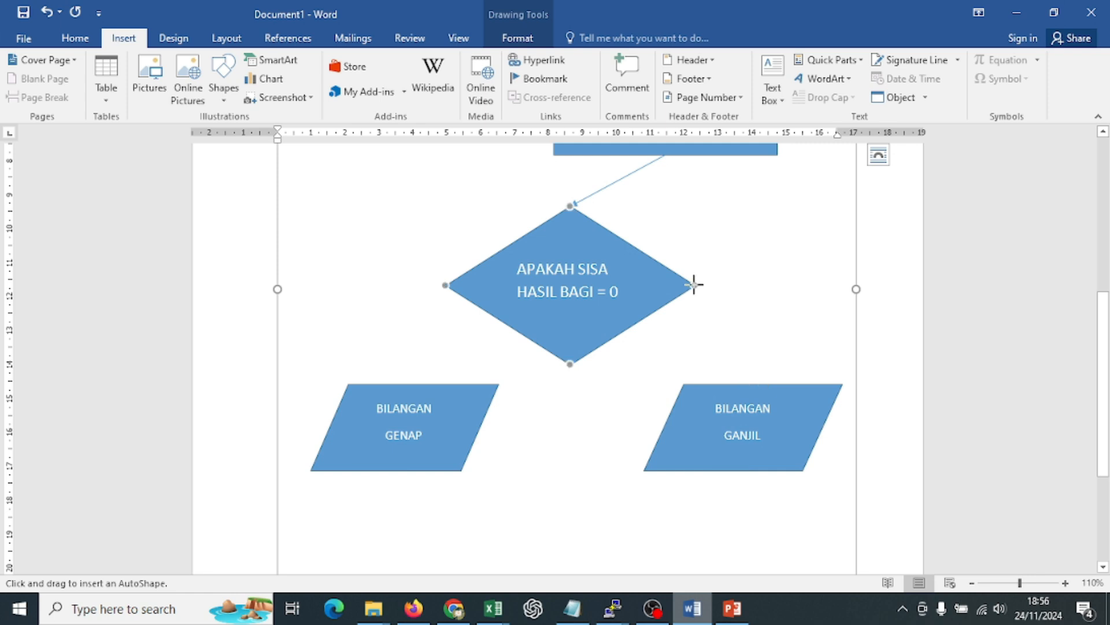
pyautogui.moveTo(694, 285)
pyautogui.mouseDown()
pyautogui.moveTo(748, 283)
pyautogui.moveTo(768, 412)
pyautogui.mouseUp()
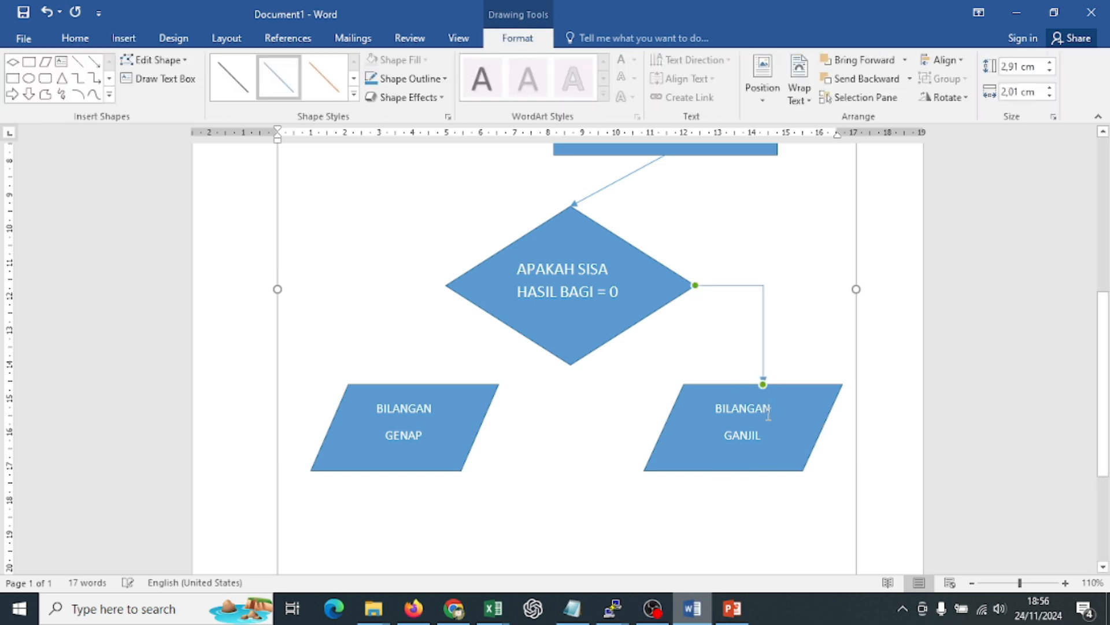
# - Connect the diamond's left corner to the top of the BILANGAN GENAP parallelogram with an elbow arrow
pyautogui.click(456, 288)
pyautogui.click(93, 79)
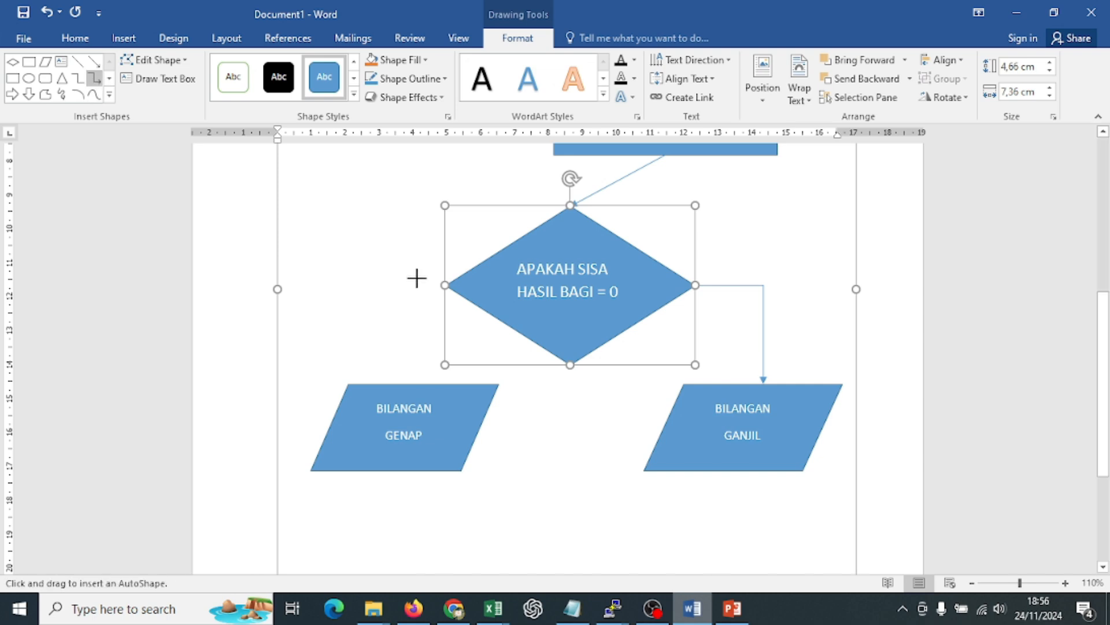
pyautogui.moveTo(449, 285); pyautogui.dragTo(404, 385)
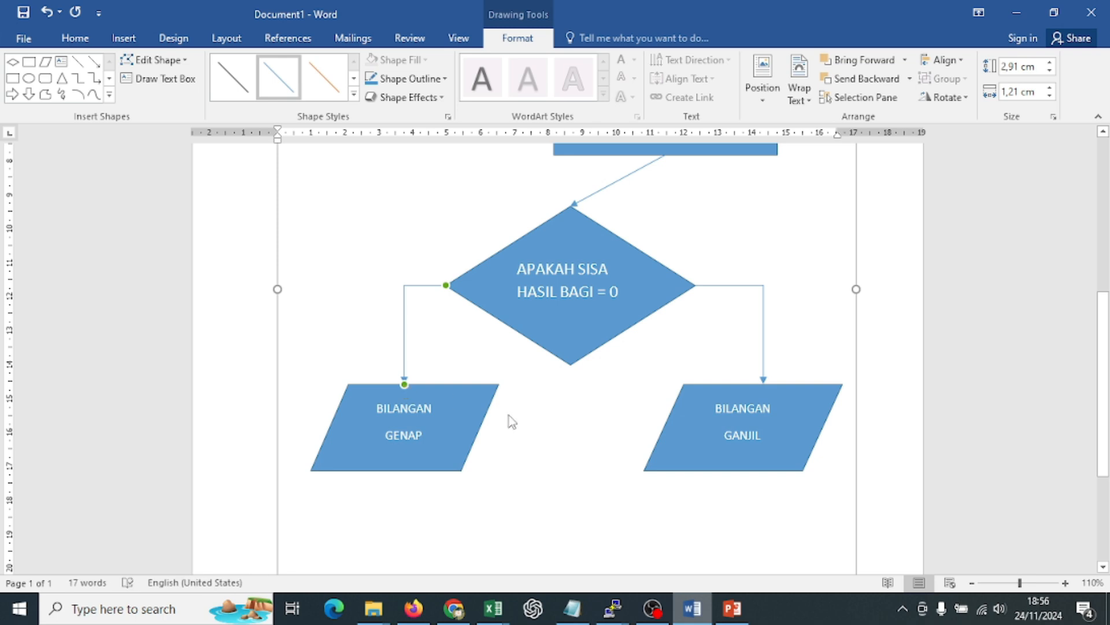
pyautogui.click(533, 448)
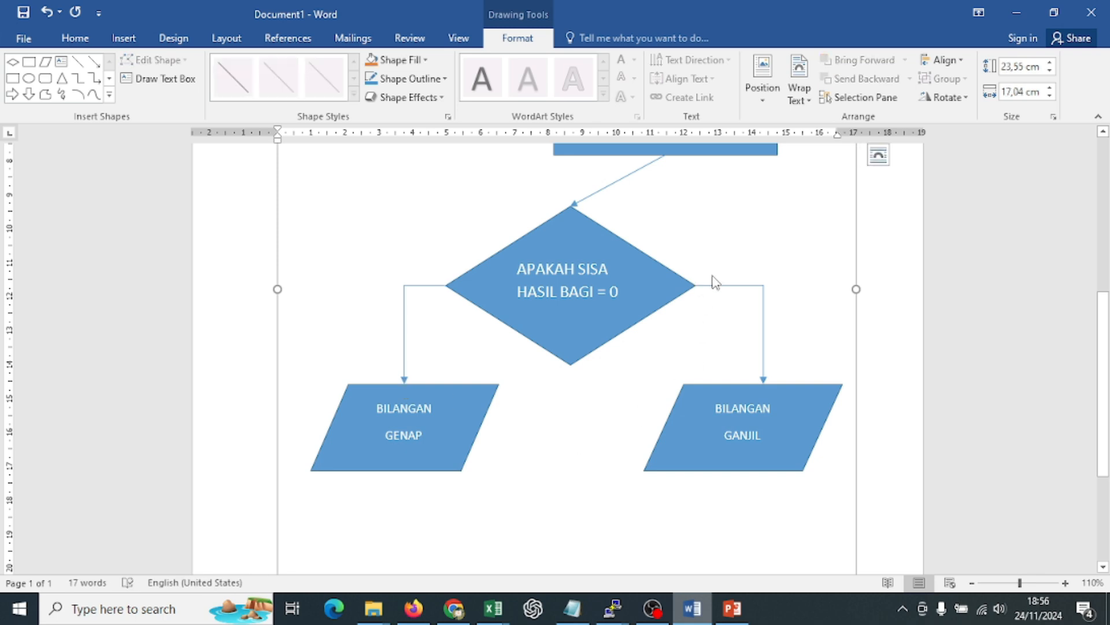
# - Insert a WordArt object in the plain black style and place it above the diamond's right branch arrow
pyautogui.click(747, 287)
pyautogui.rightClick(747, 287)
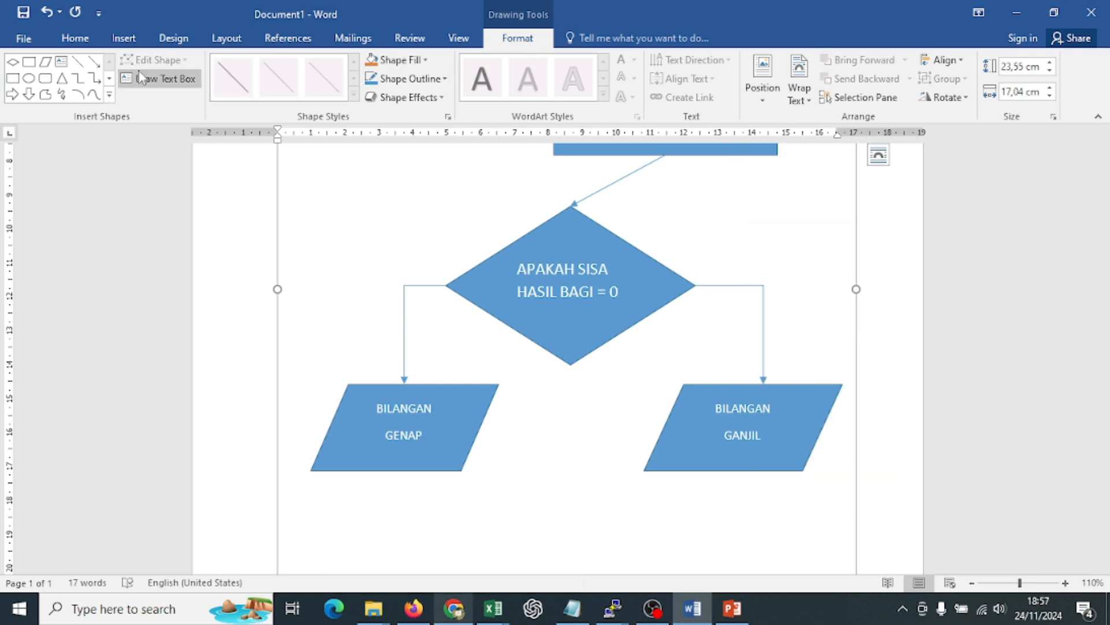
pyautogui.click(123, 40)
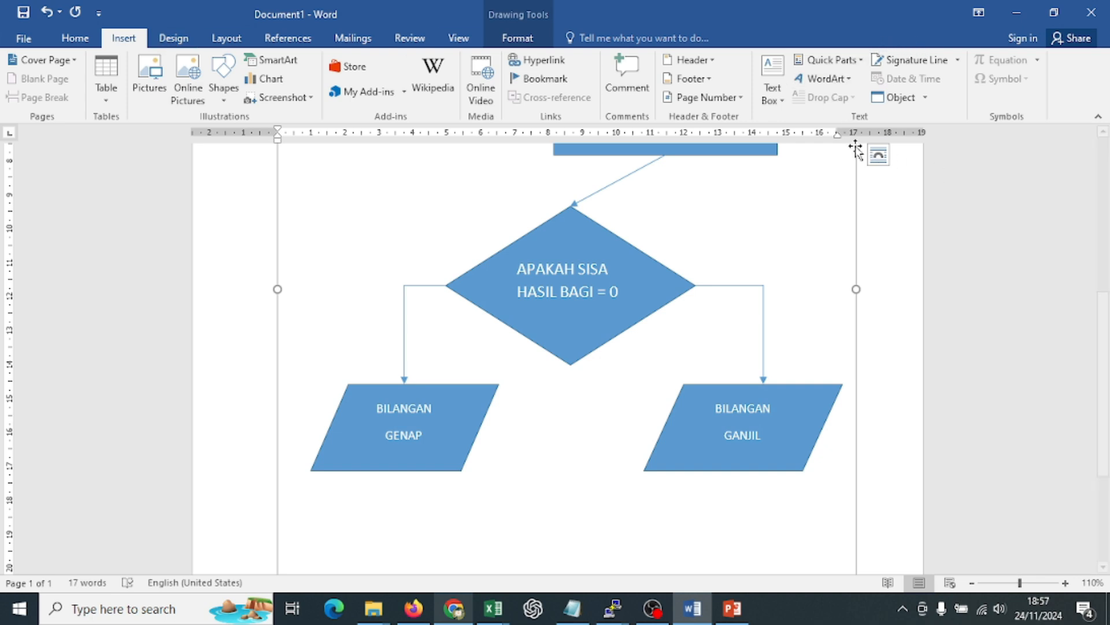
pyautogui.click(833, 85)
pyautogui.click(816, 113)
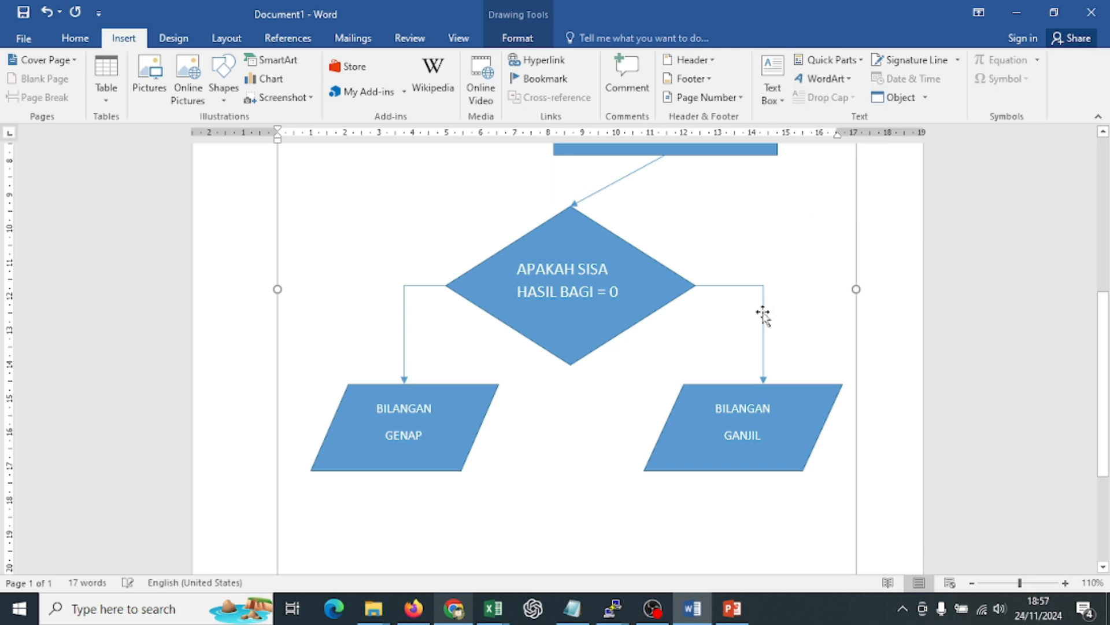
pyautogui.moveTo(634, 252); pyautogui.dragTo(798, 250)
pyautogui.click(795, 265)
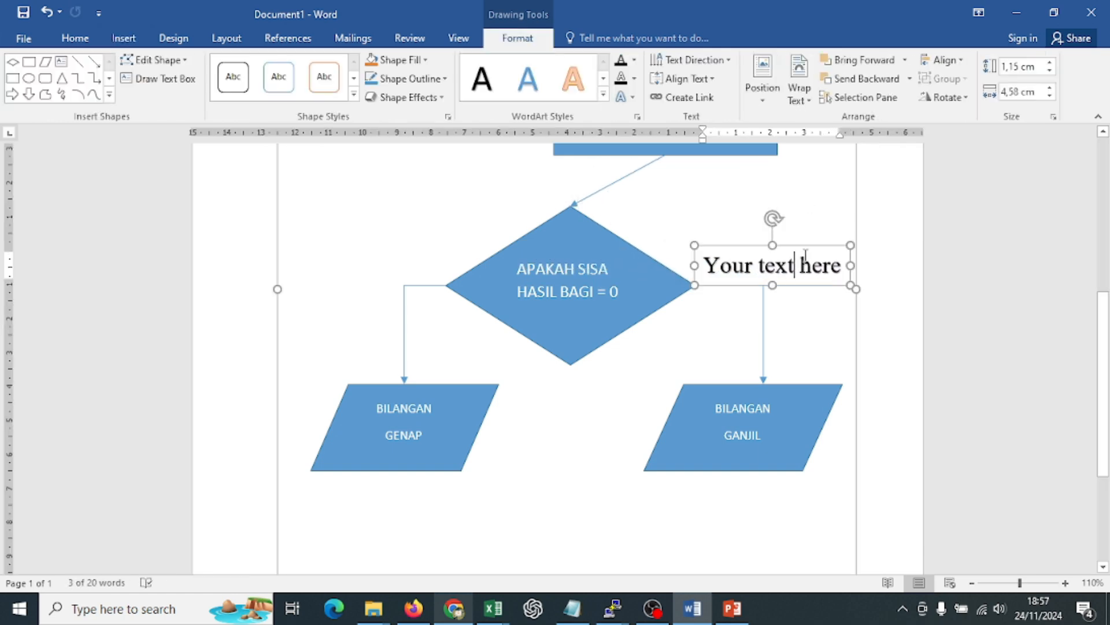
# - Replace the placeholder text of the WordArt above the right branch with Tidak
pyautogui.hotkey('ctrl', 'a')
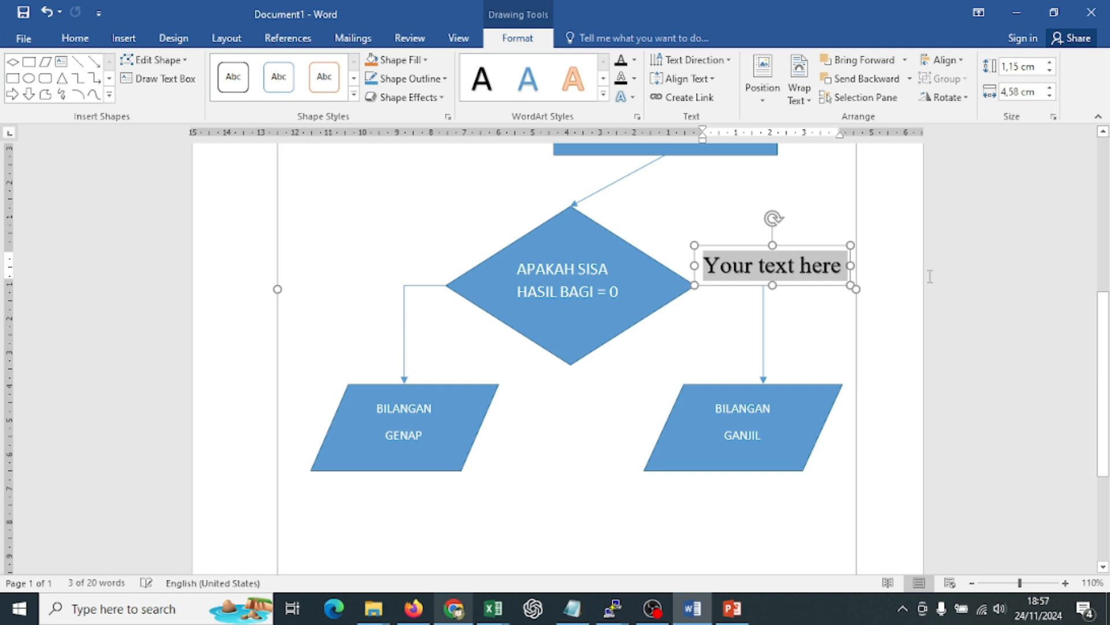
pyautogui.press('BackSpace')
pyautogui.write('tIDAK')
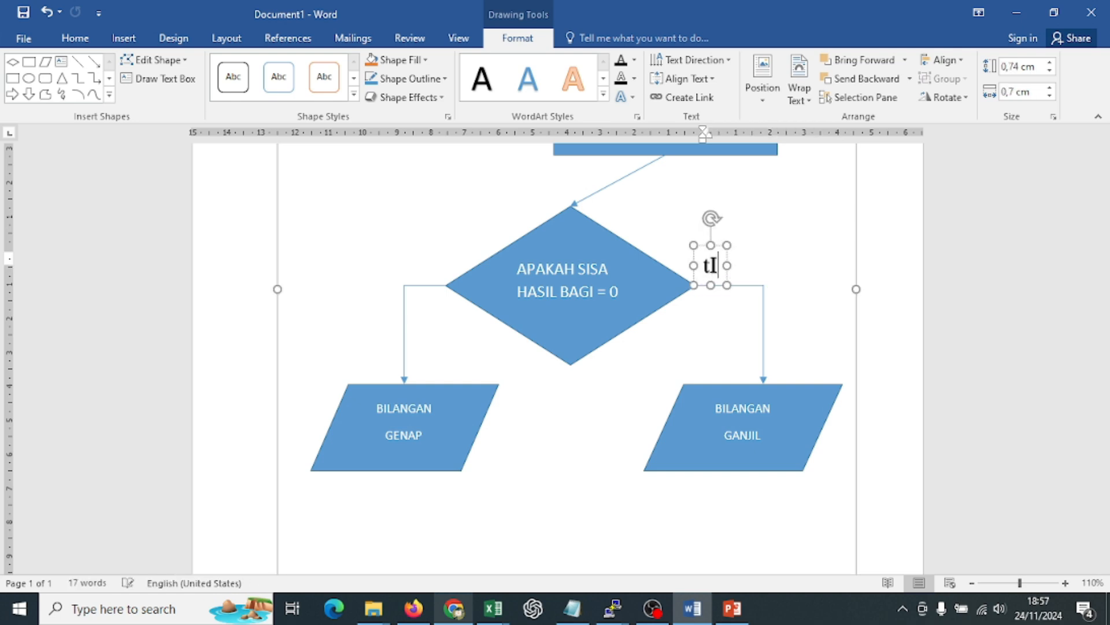
pyautogui.press('BackSpace')
pyautogui.press('BackSpace')
pyautogui.press('BackSpace')
pyautogui.press('BackSpace')
pyautogui.press('BackSpace')
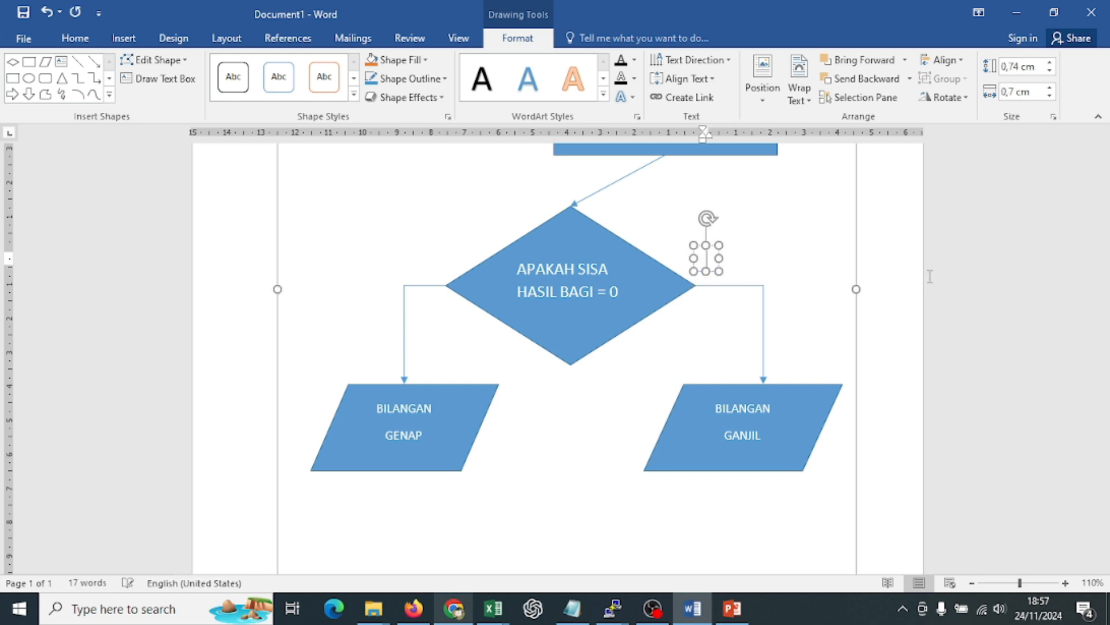
pyautogui.write('Tidak')
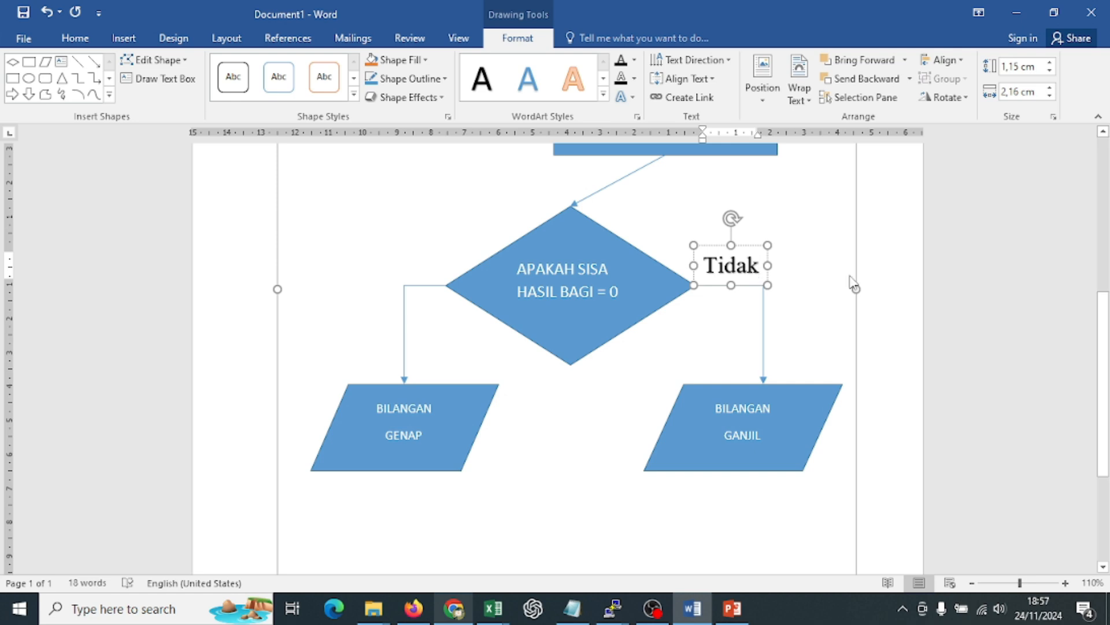
pyautogui.click(927, 289)
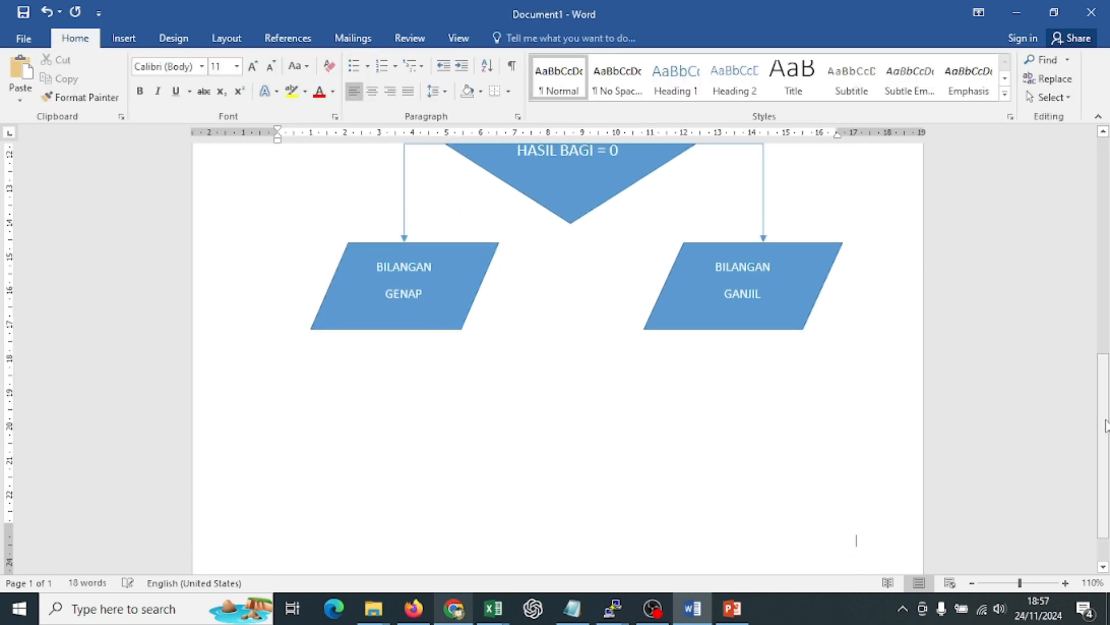
# - Insert a second WordArt object in the same plain black style as the Tidak label
pyautogui.moveTo(1108, 425); pyautogui.dragTo(1109, 330)
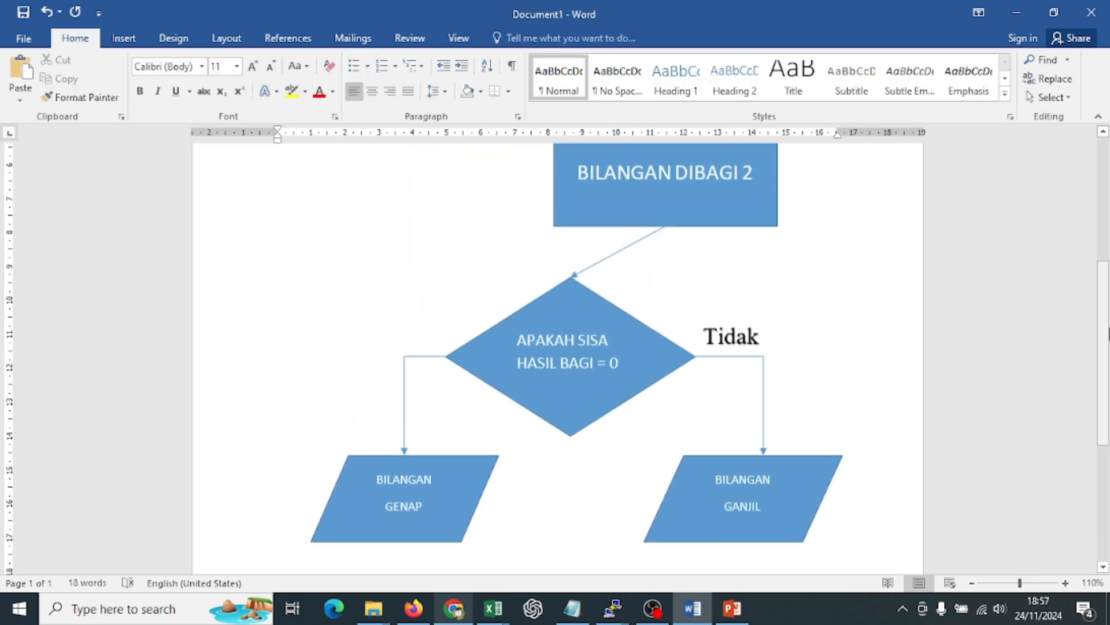
pyautogui.click(732, 338)
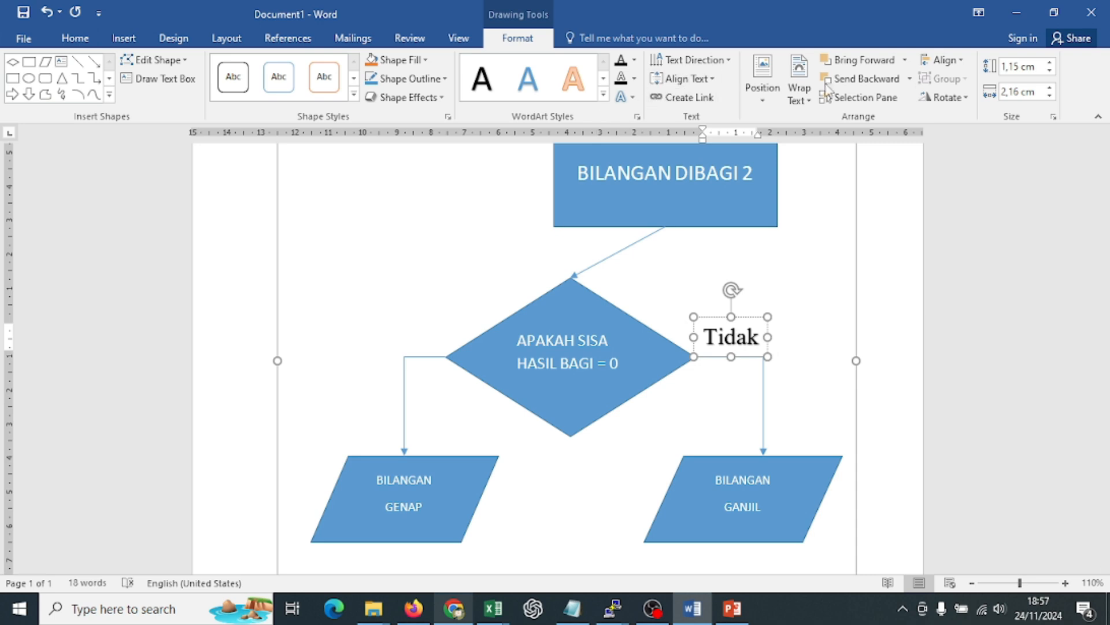
pyautogui.click(124, 39)
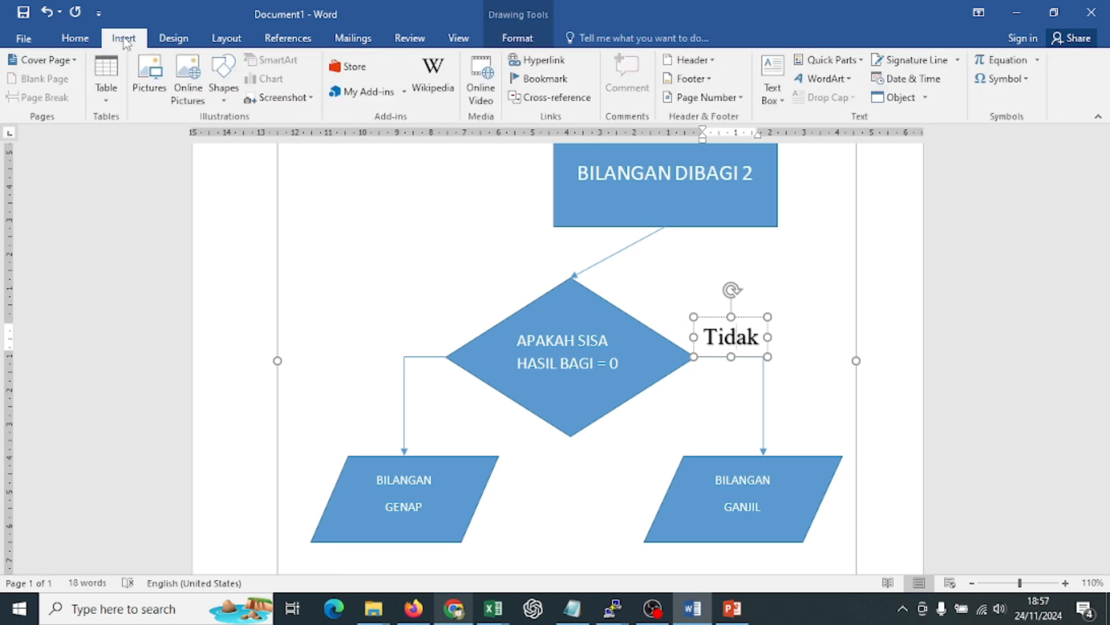
pyautogui.click(849, 79)
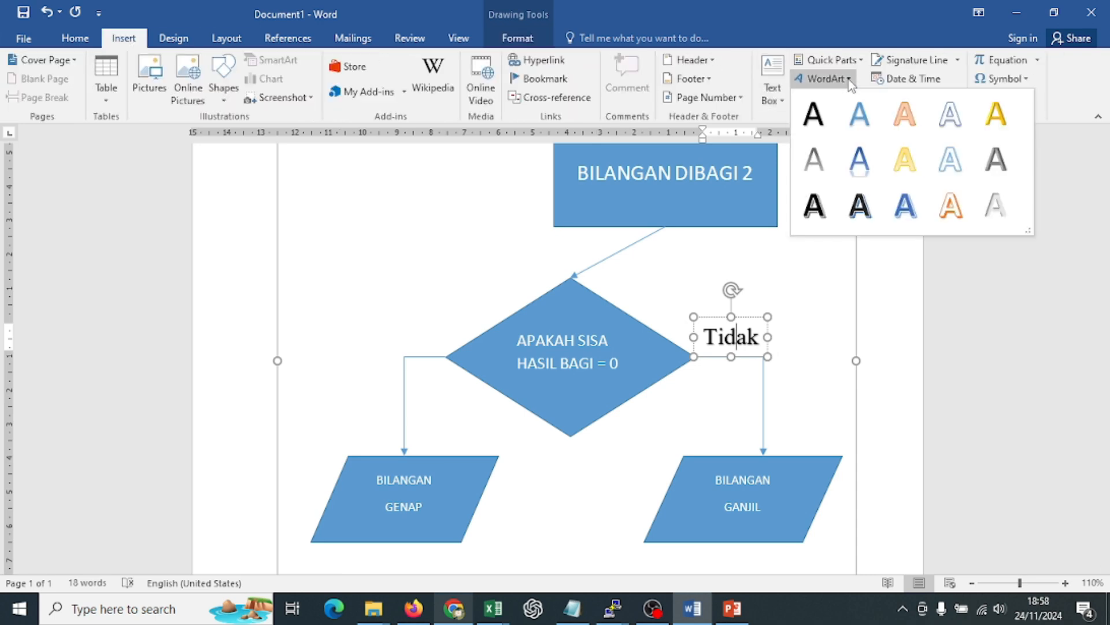
pyautogui.click(813, 112)
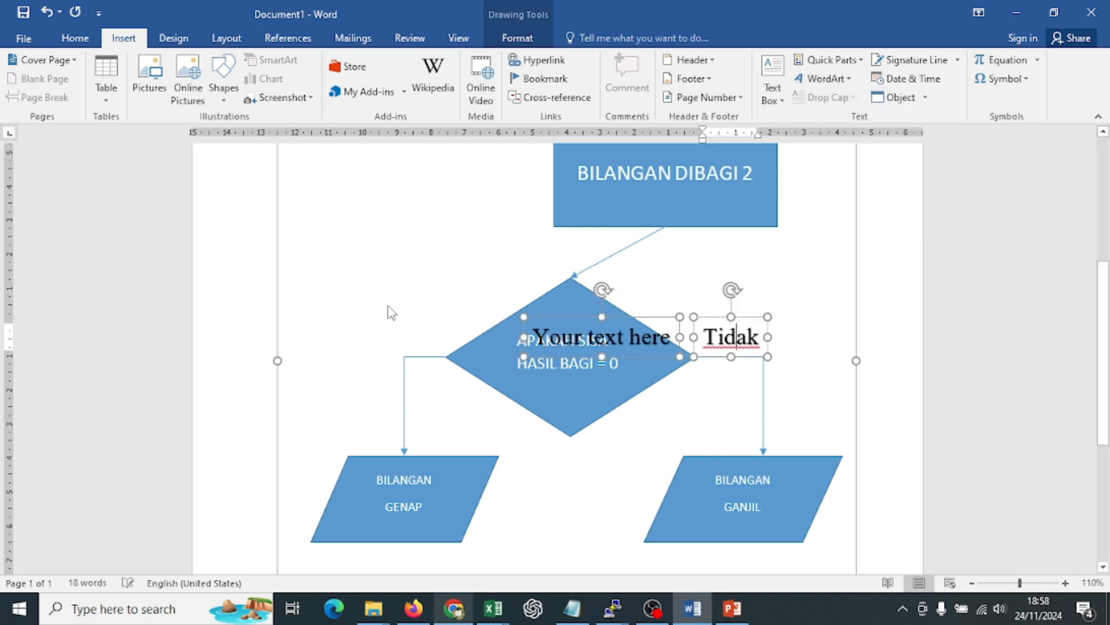
# - Move only the new placeholder WordArt off the diamond to the area above the left branch arrow
pyautogui.moveTo(587, 316); pyautogui.dragTo(483, 312)
pyautogui.hotkey('ctrl', 'z')
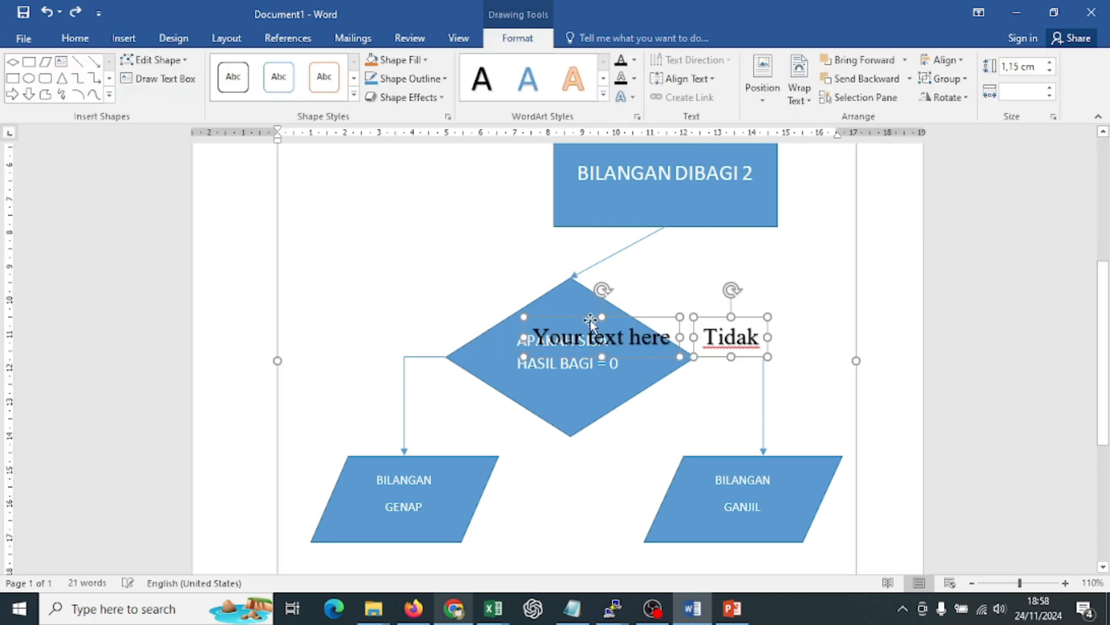
pyautogui.click(624, 491)
pyautogui.click(572, 328)
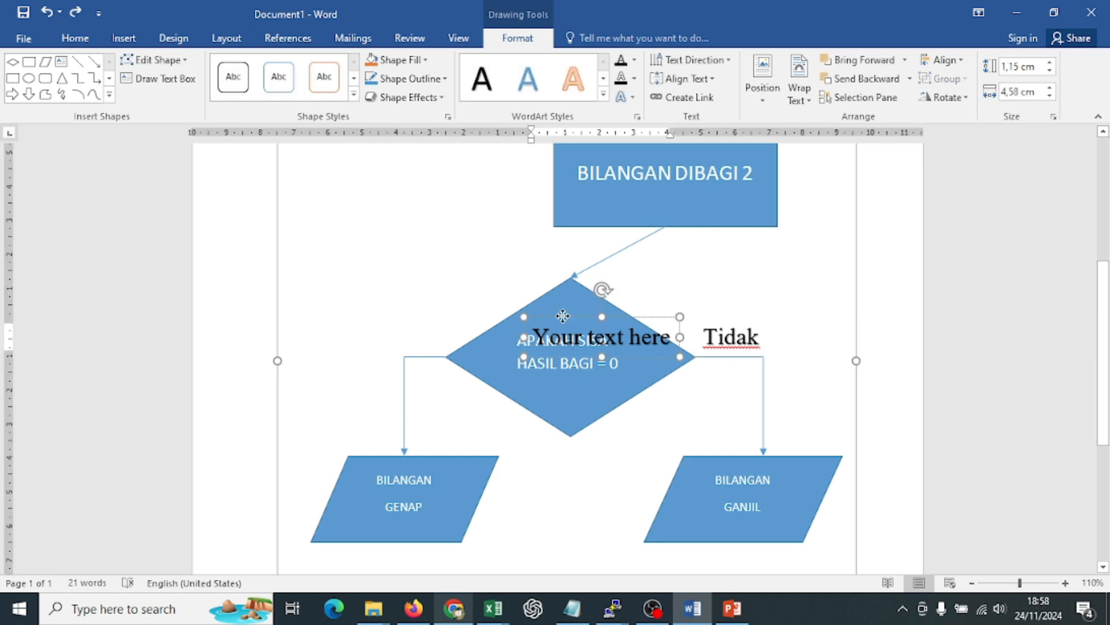
pyautogui.moveTo(565, 322); pyautogui.dragTo(356, 314)
# - Replace the left WordArt's placeholder text with Ya and place it directly above the left branch arrow, beside the diamond
pyautogui.click(405, 338)
pyautogui.hotkey('ctrl', 'a')
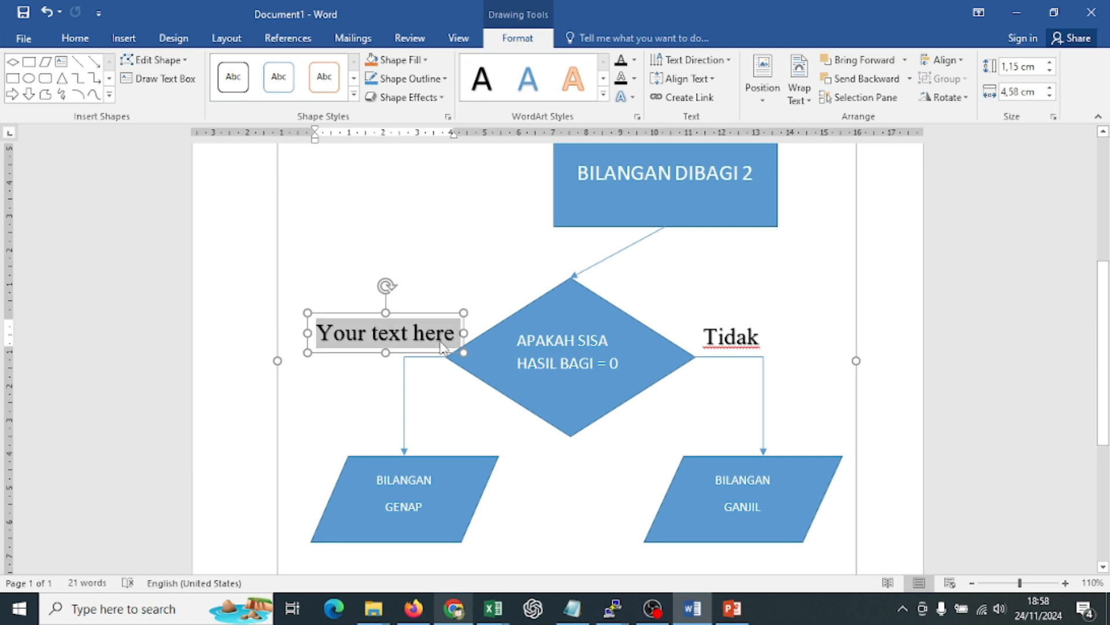
pyautogui.write('y')
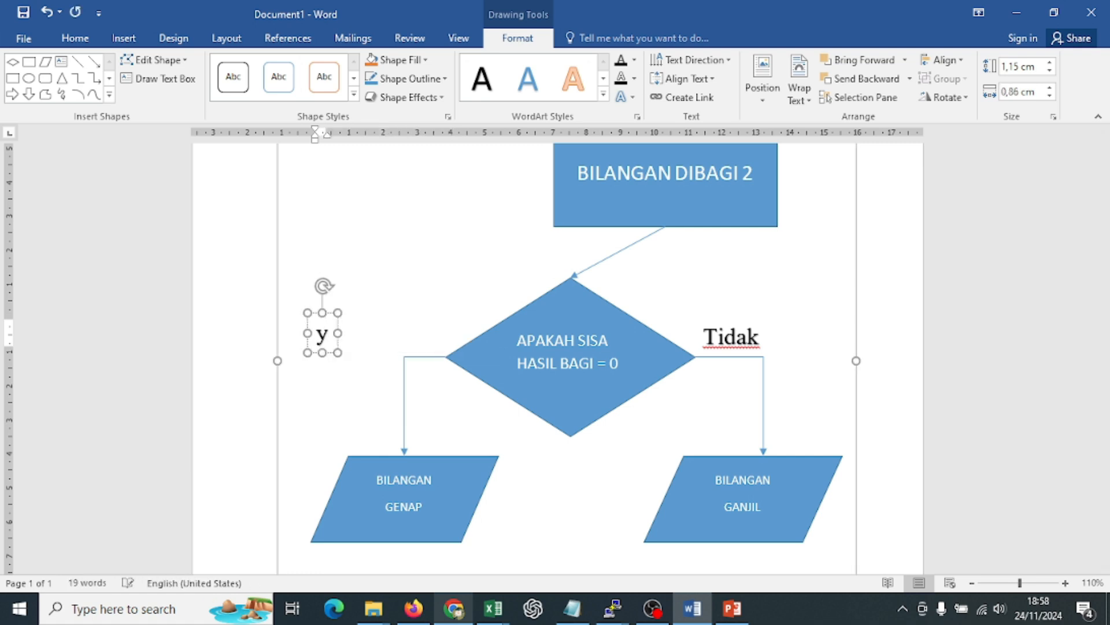
pyautogui.press('BackSpace')
pyautogui.write('YA')
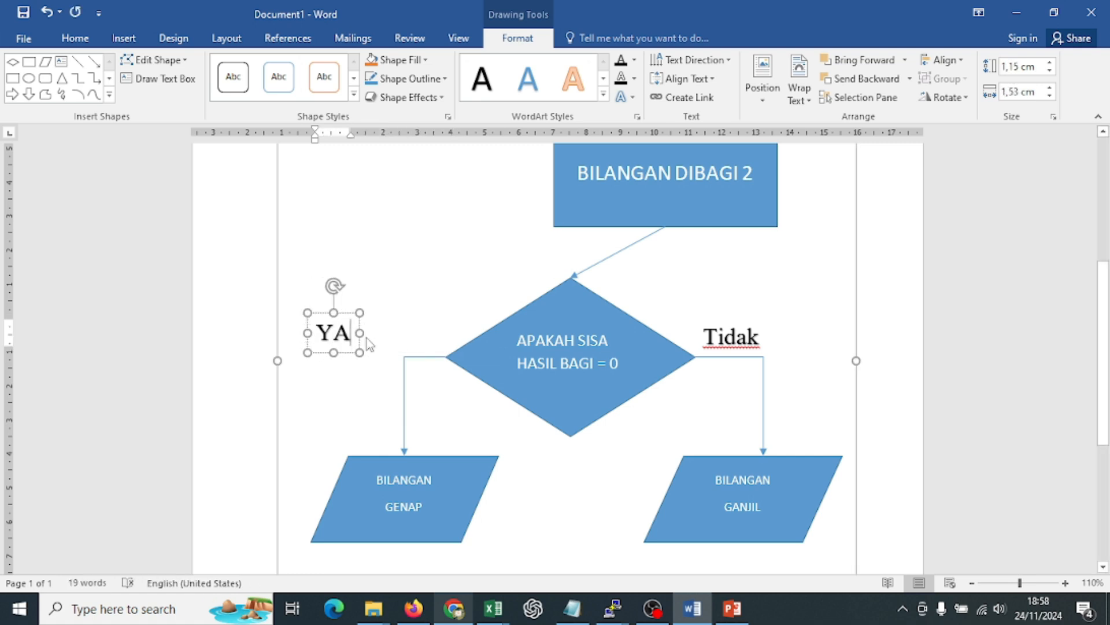
pyautogui.press('BackSpace')
pyautogui.write('a')
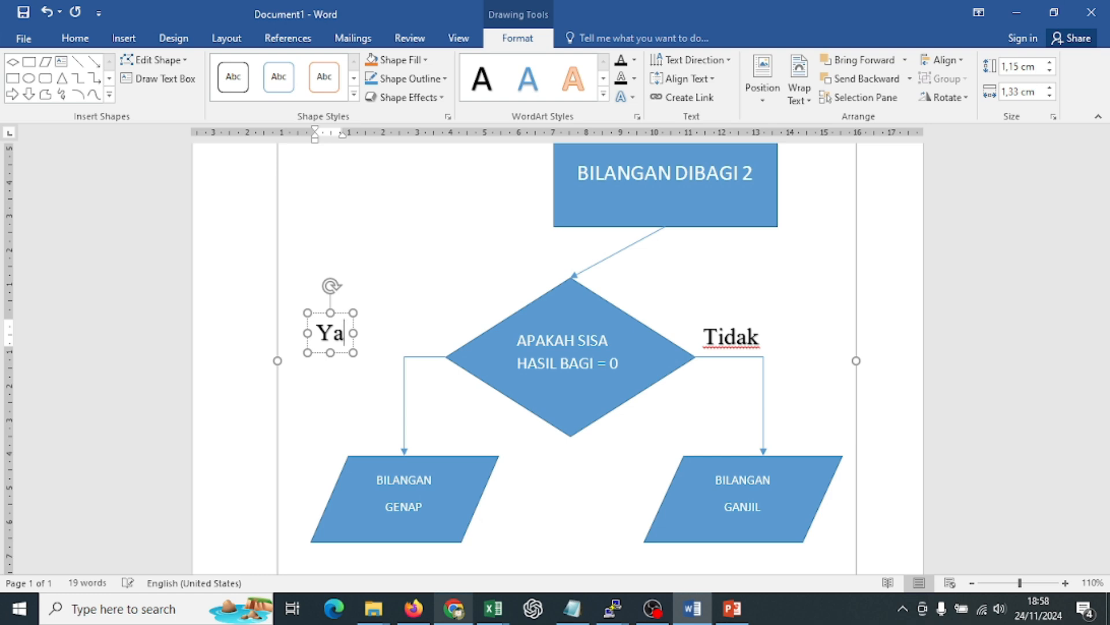
pyautogui.moveTo(320, 317); pyautogui.dragTo(411, 317)
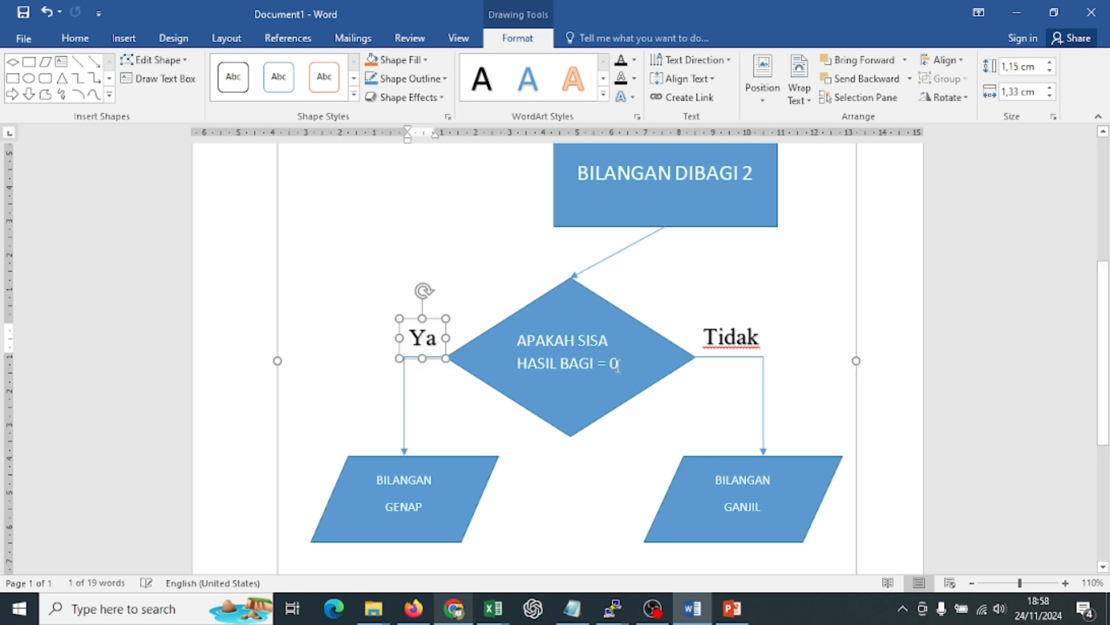
# - Draw an oval about 5.6 cm wide and 2.3 cm high, centred below the BILANGAN GENAP and BILANGAN GANJIL parallelograms
pyautogui.scroll(-3, 978, 365)
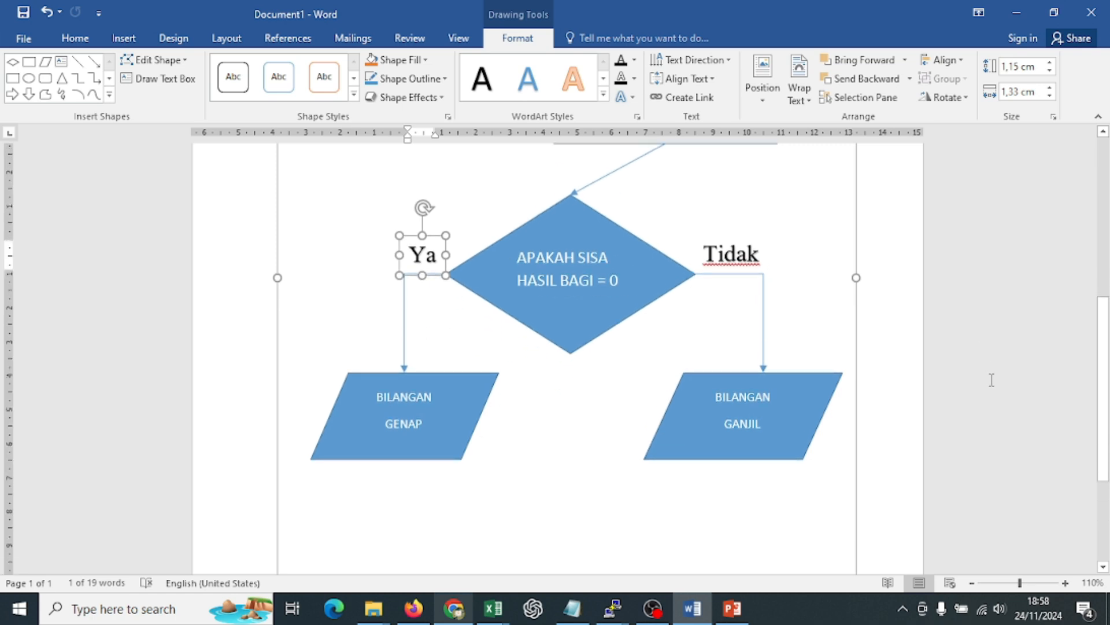
pyautogui.click(992, 379)
pyautogui.scroll(-2, 1022, 417)
pyautogui.scroll(-2, 1012, 448)
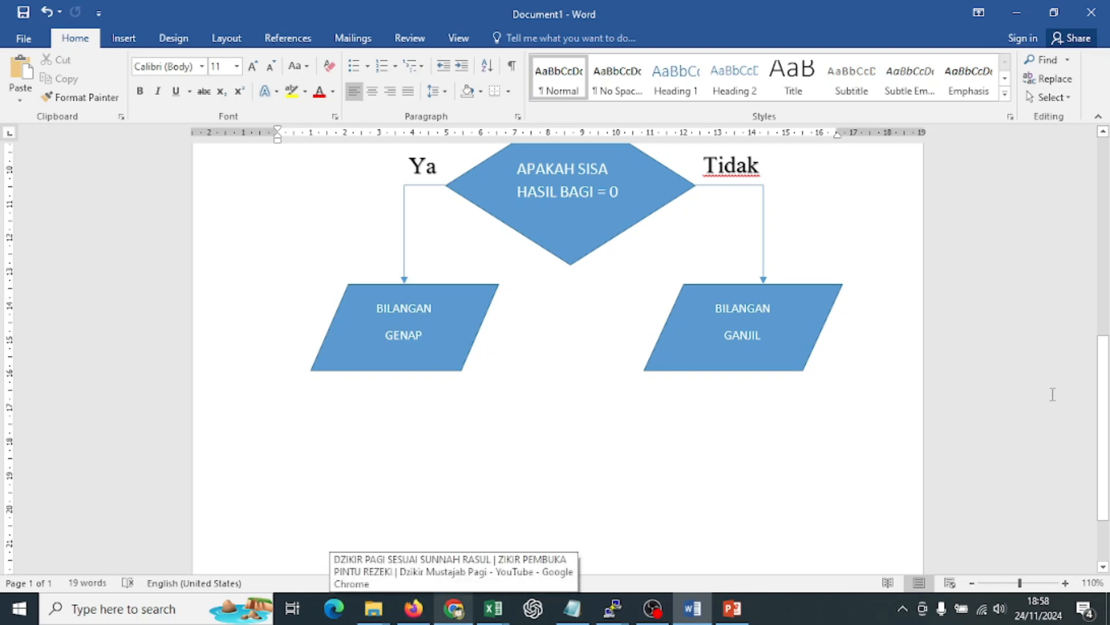
pyautogui.scroll(3, 1056, 376)
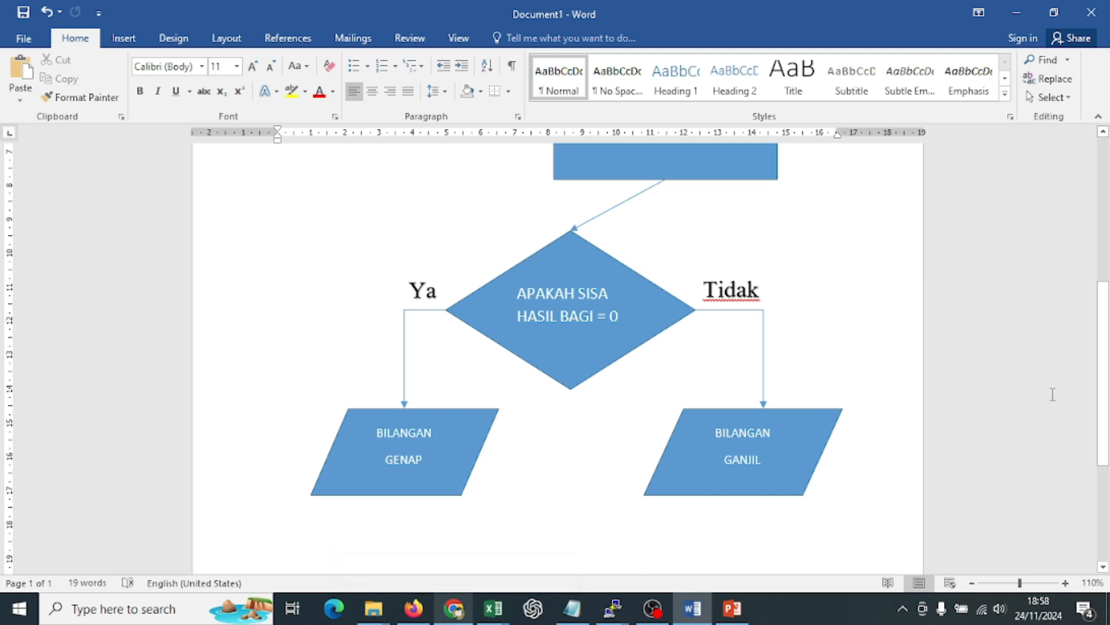
pyautogui.scroll(-3, 1052, 394)
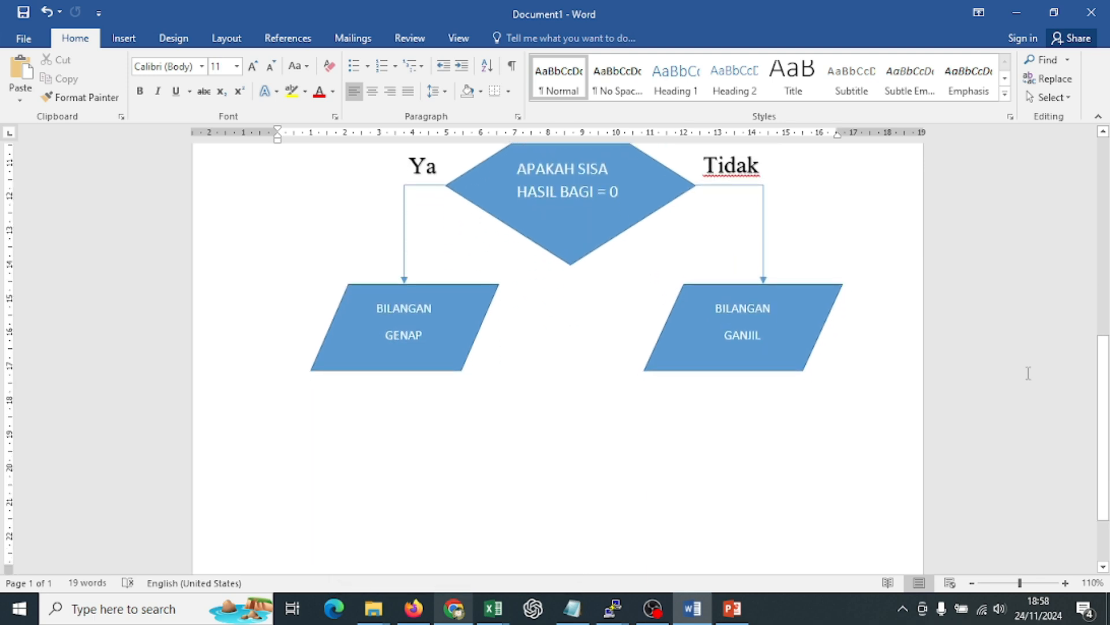
pyautogui.click(124, 38)
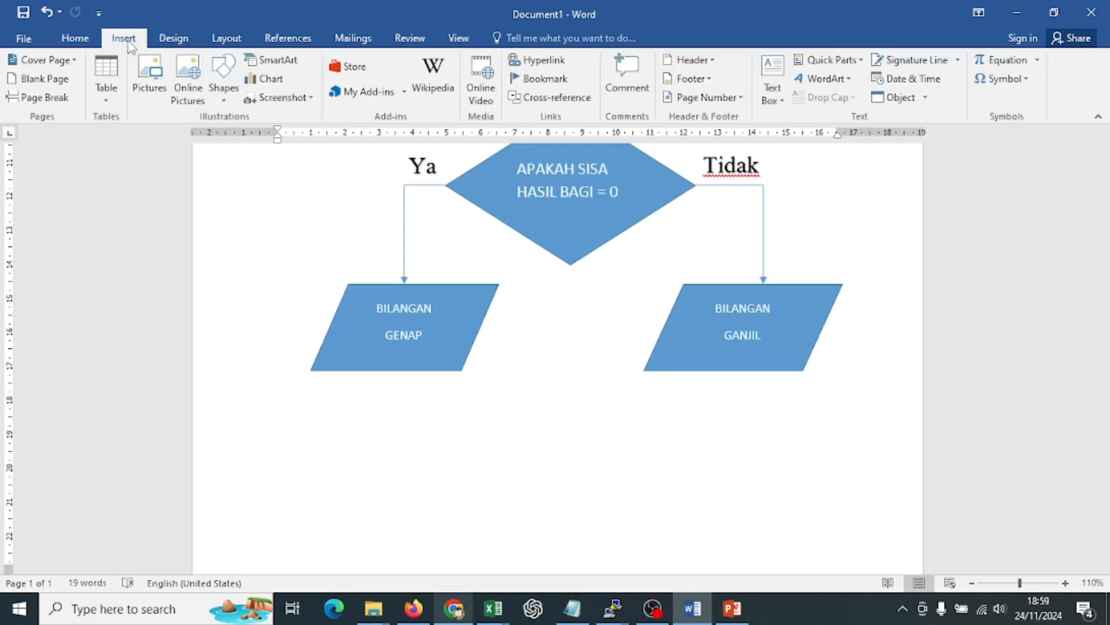
pyautogui.click(224, 87)
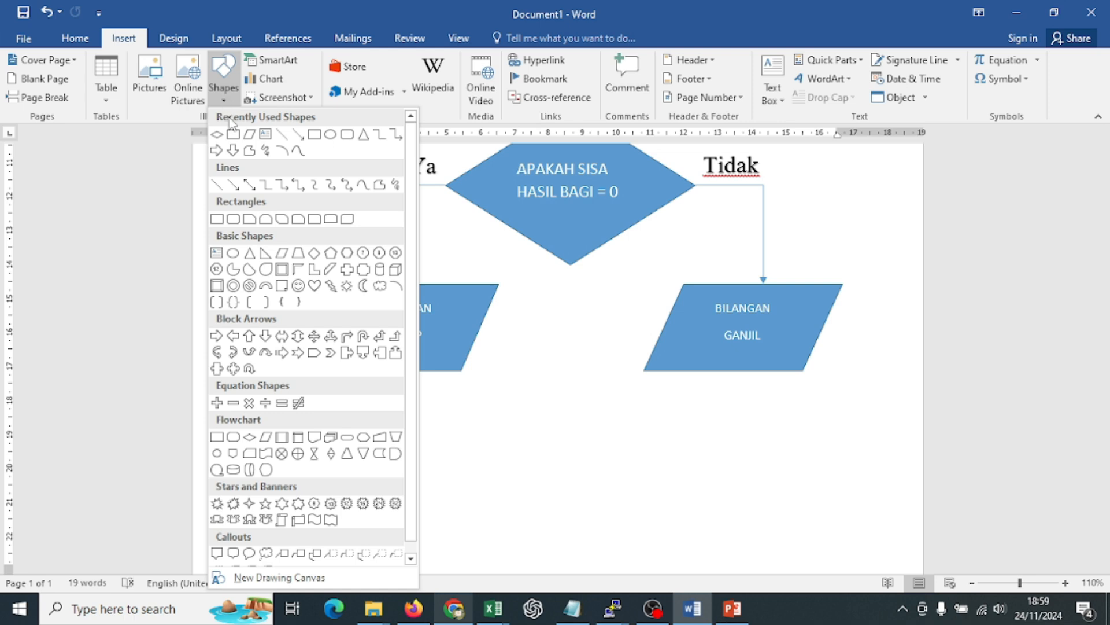
pyautogui.click(330, 135)
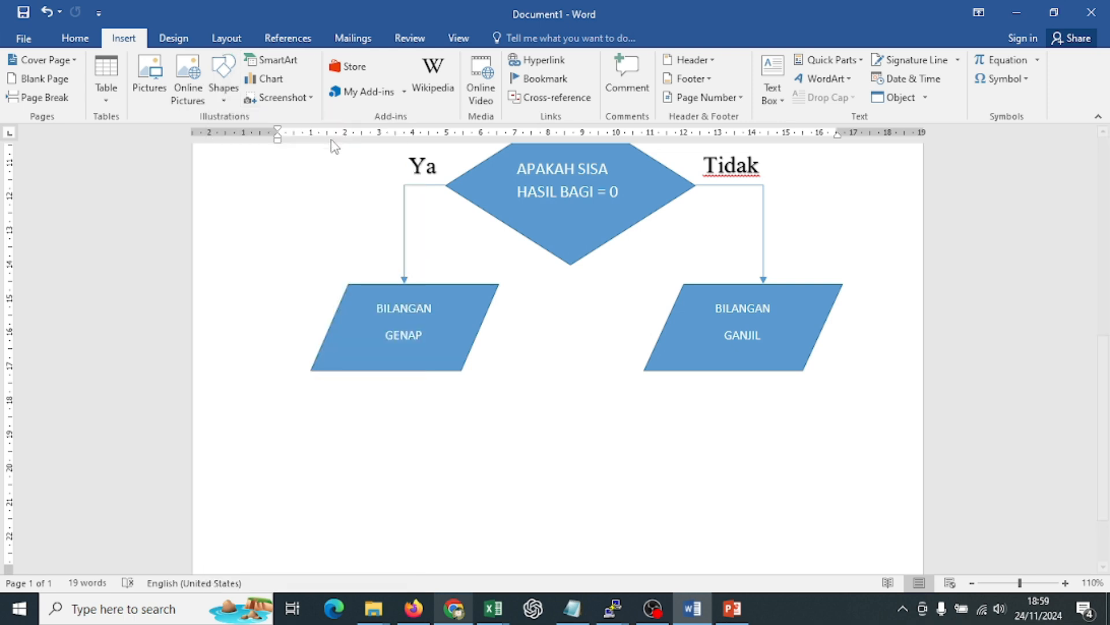
pyautogui.moveTo(500, 438)
pyautogui.mouseDown()
pyautogui.moveTo(647, 486)
pyautogui.moveTo(689, 517)
pyautogui.mouseUp()
pyautogui.moveTo(590, 482); pyautogui.dragTo(577, 499)
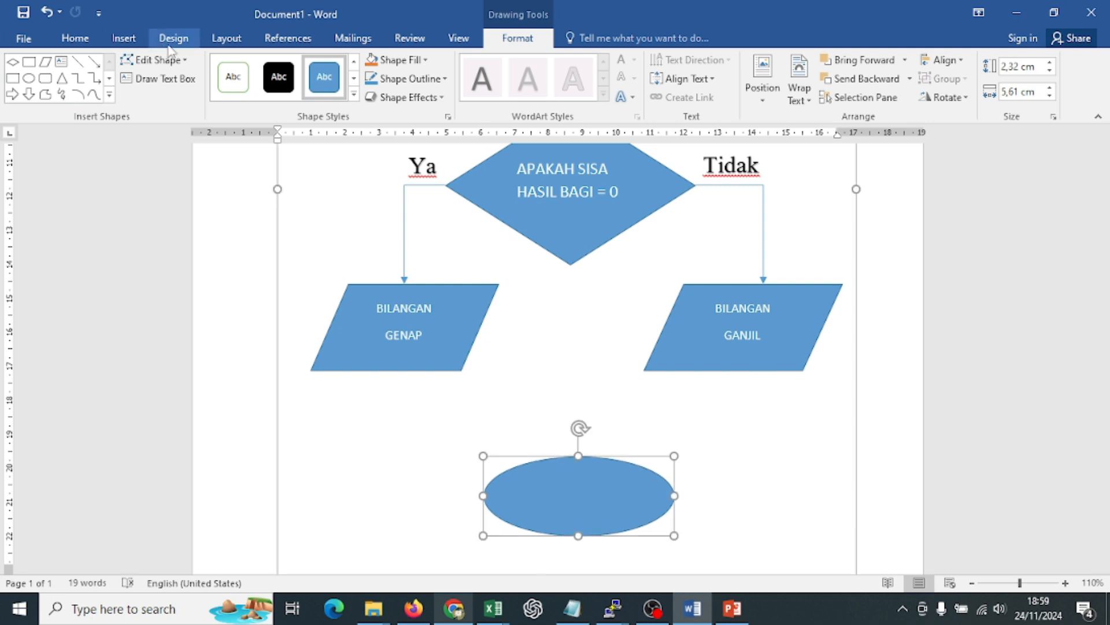
# - Add the text SELESAI inside the new oval
pyautogui.rightClick(578, 496)
pyautogui.click(611, 293)
pyautogui.write('SELESAI')
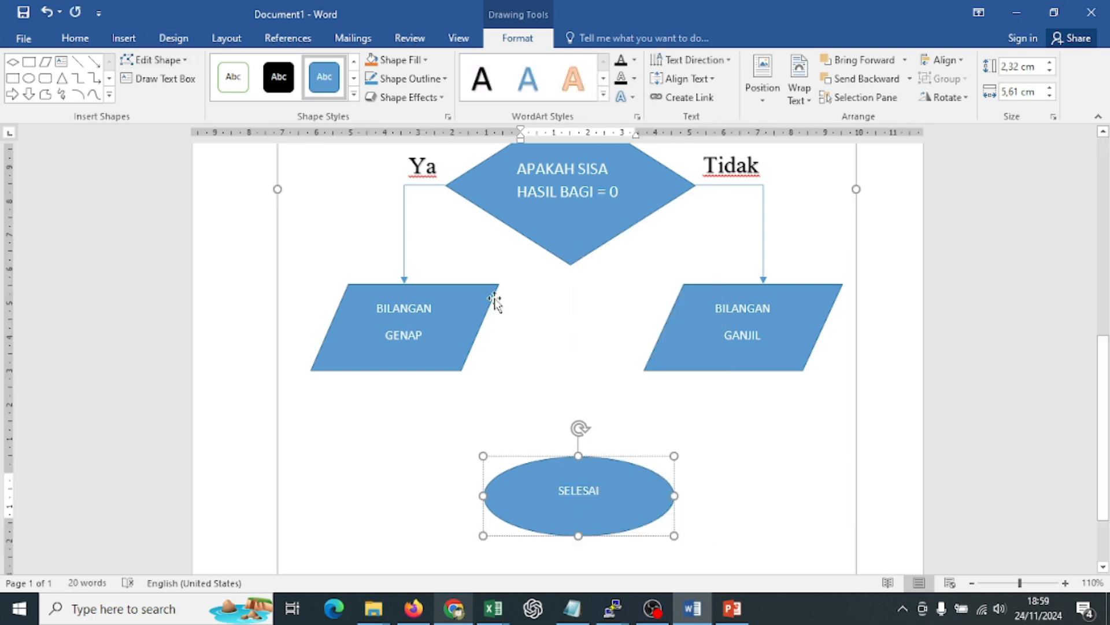
# - Enlarge the SELESAI text in the oval to roughly the size of the diamond's text
pyautogui.hotkey('ctrl', 'a')
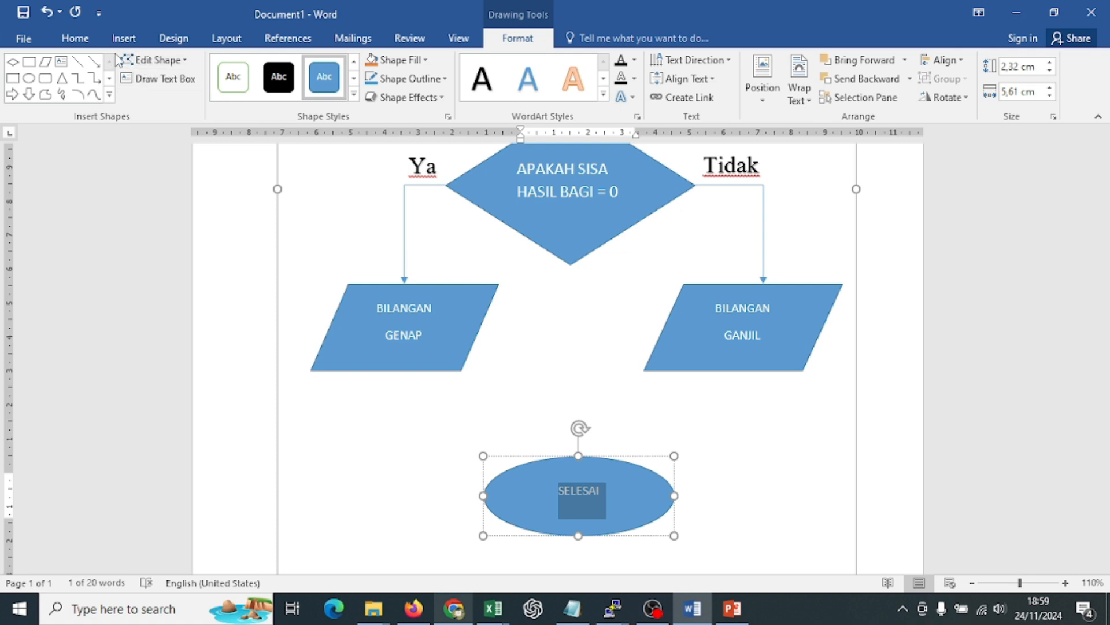
pyautogui.click(76, 38)
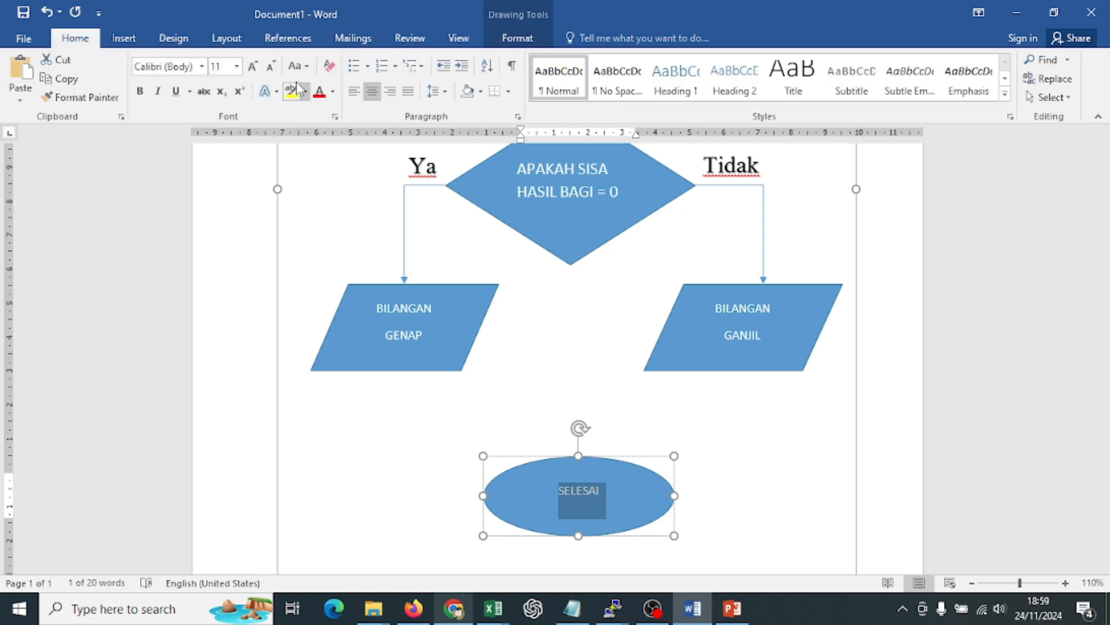
pyautogui.click(253, 66)
pyautogui.click(253, 67)
pyautogui.click(253, 67)
pyautogui.click(253, 68)
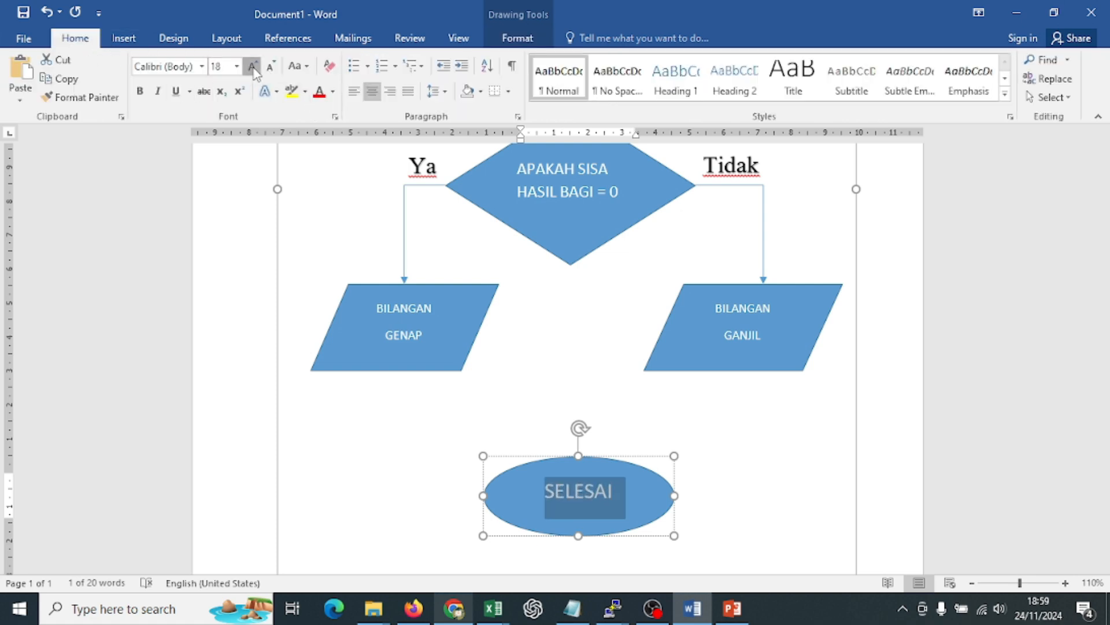
pyautogui.click(253, 67)
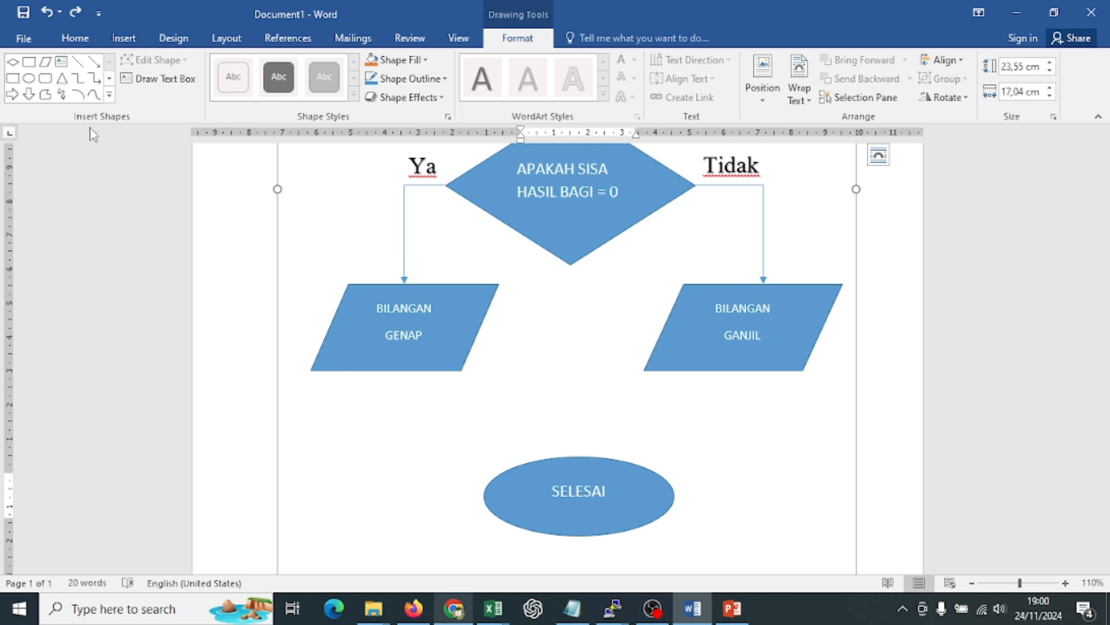
# - Start an elbow arrow connector from the lower edge of the BILANGAN GENAP parallelogram
pyautogui.click(95, 79)
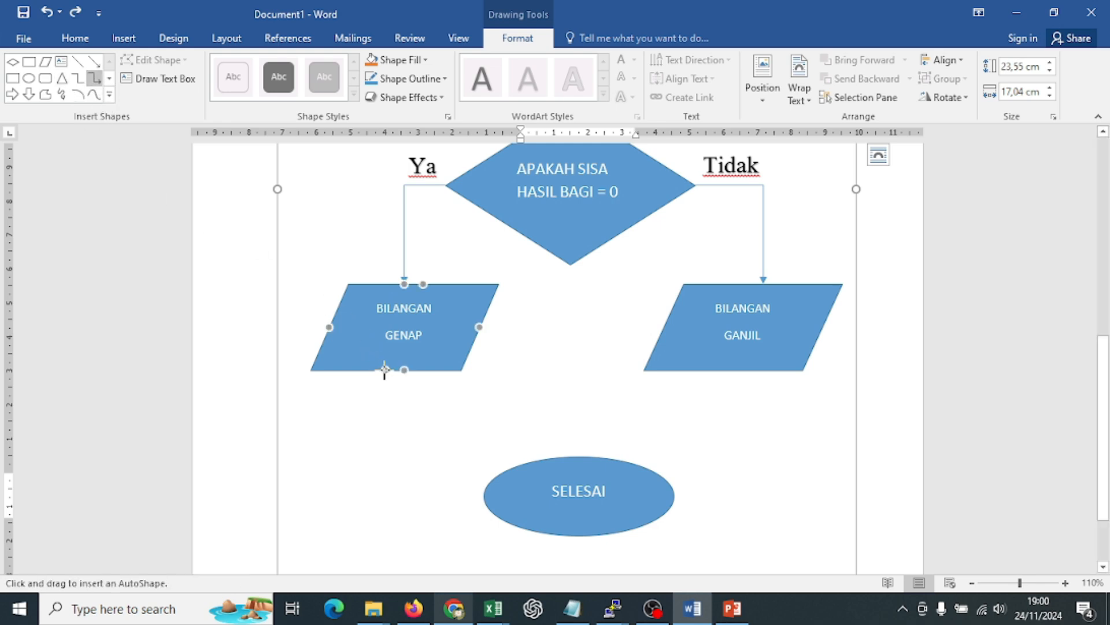